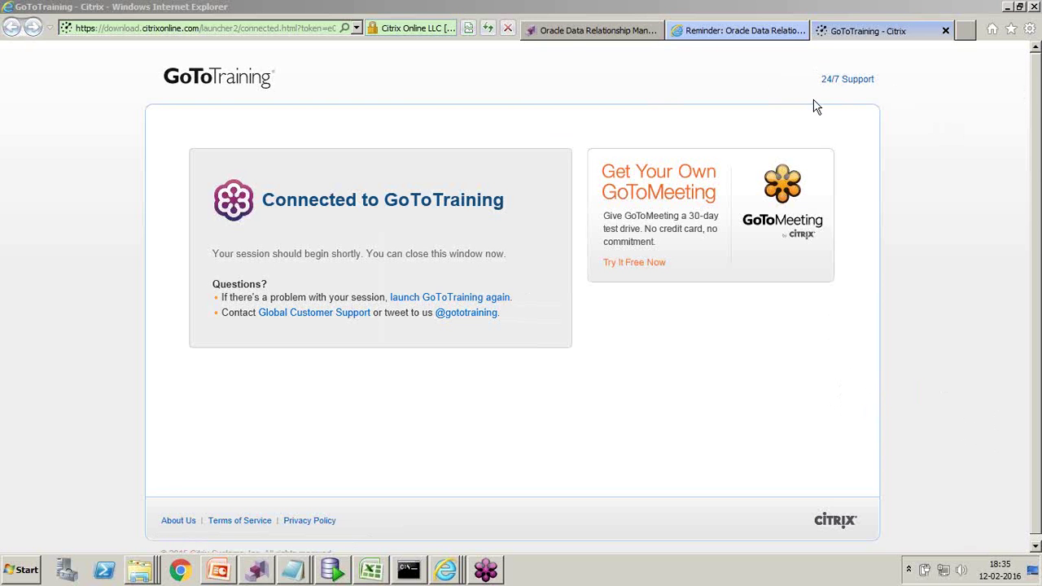
- Switch to the Oracle Data Relationship Management logon page for application DRM1
left_click(576, 36)
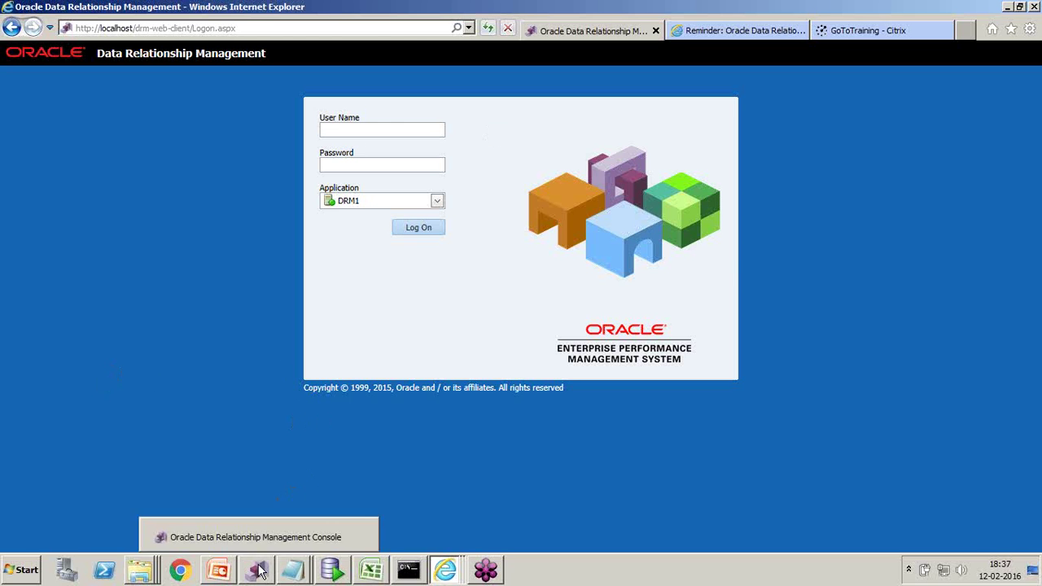
- Bring the 7-slide Data Relationship Management 11.1.2.4 deck to the front in PowerPoint
left_click(231, 572)
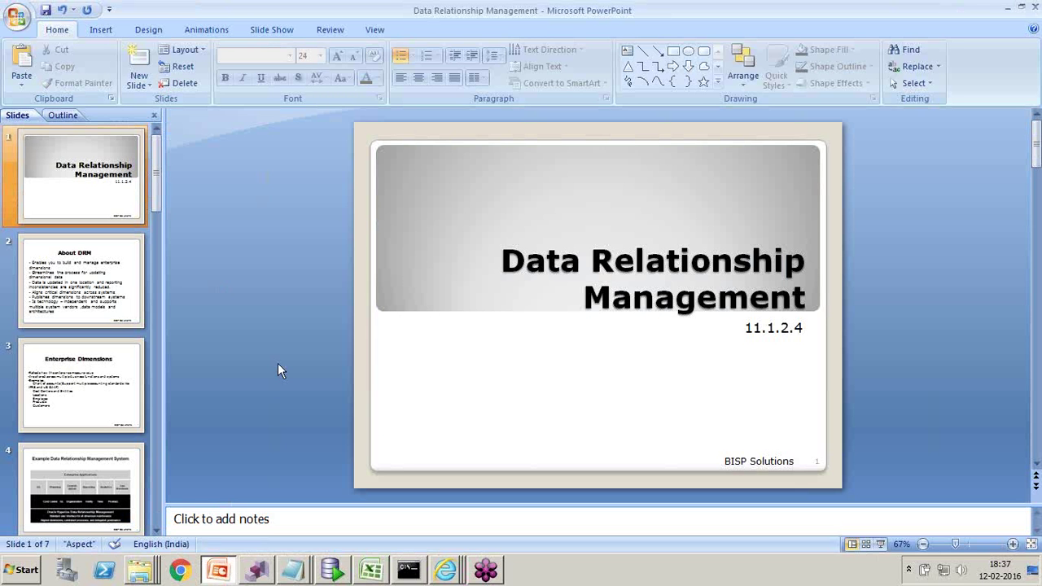
- Advance to the About DRM slide, then bring up the Dimensions_Sample_Basic workbook
scroll(285, 342, "down", 2)
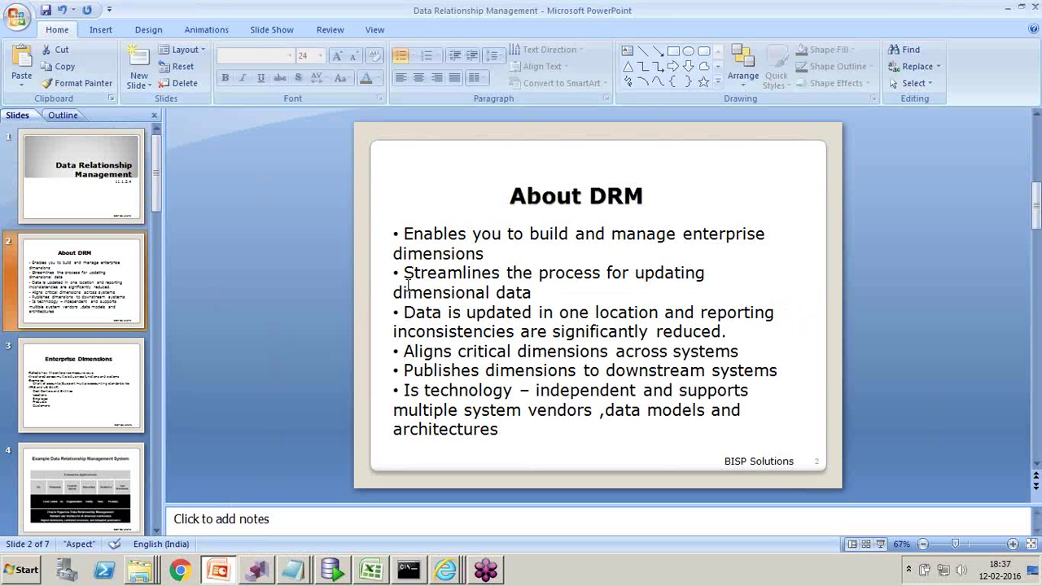
left_click(372, 573)
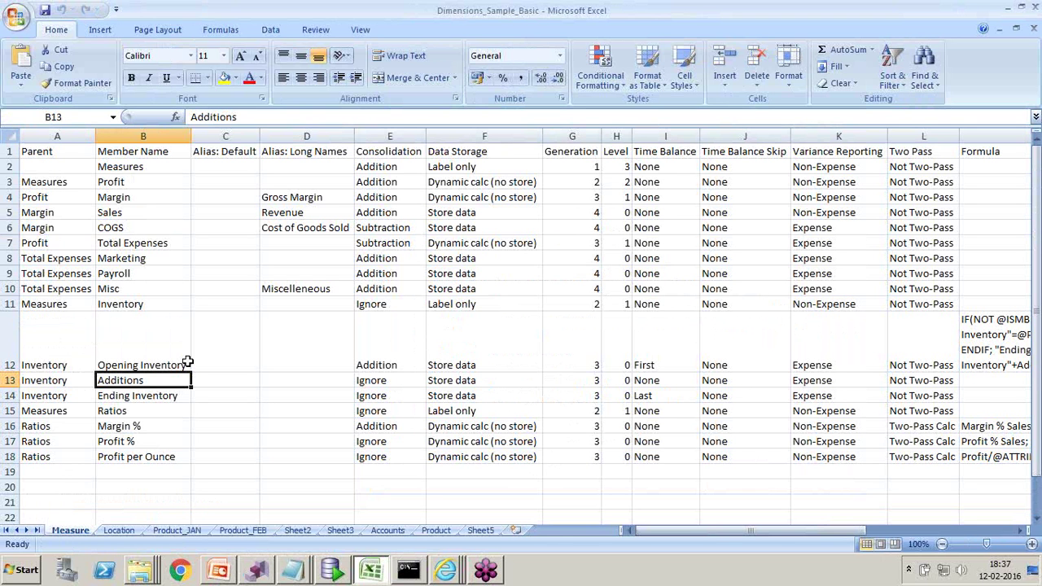
- Highlight the Measure sheet's Parent, Member Name, Alias, Consolidation and Data Storage columns
left_click_drag(59, 149, 69, 204)
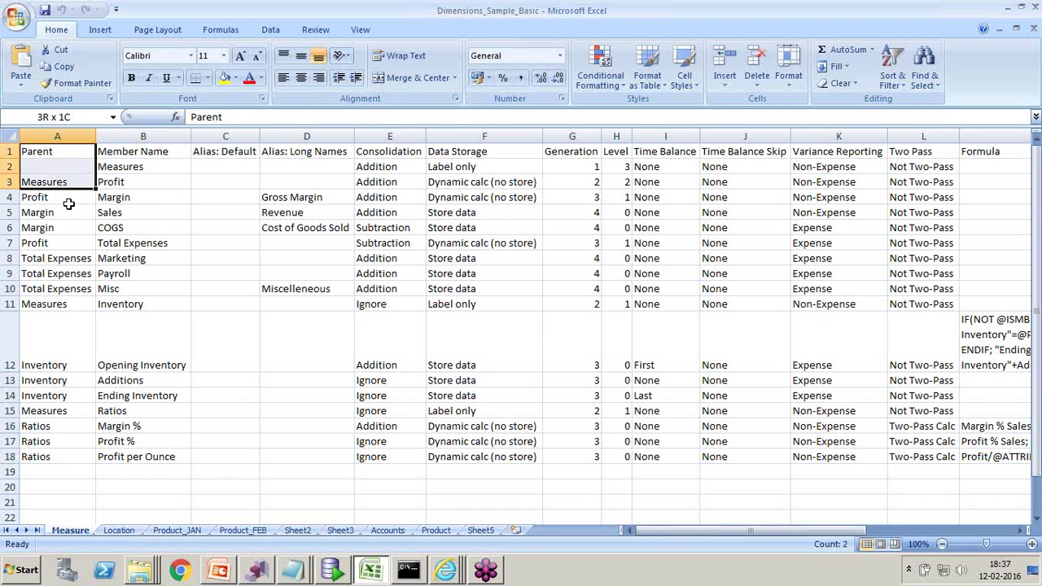
left_click(65, 133)
left_click(160, 134)
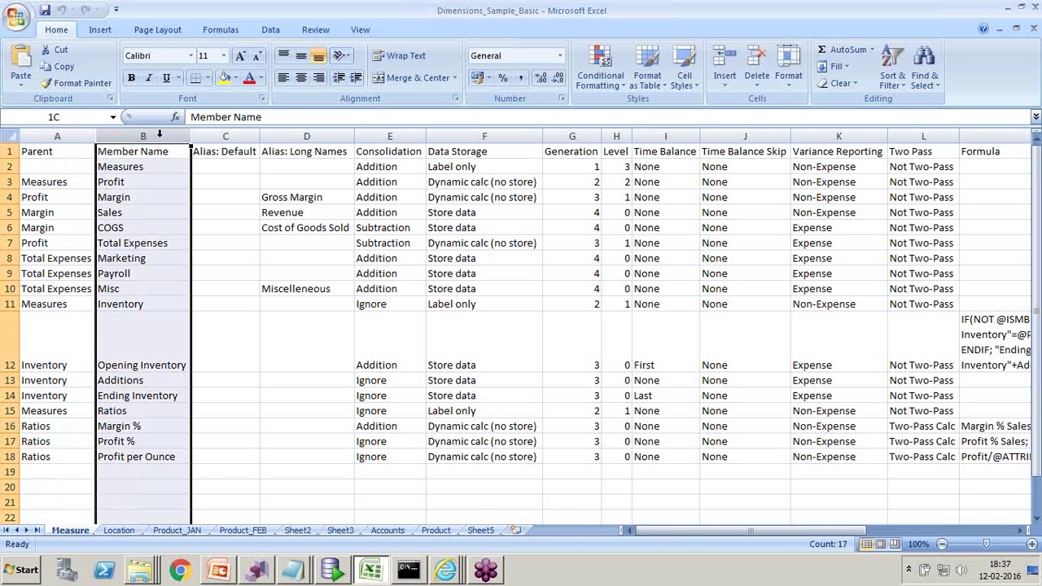
left_click(233, 150)
left_click(289, 139)
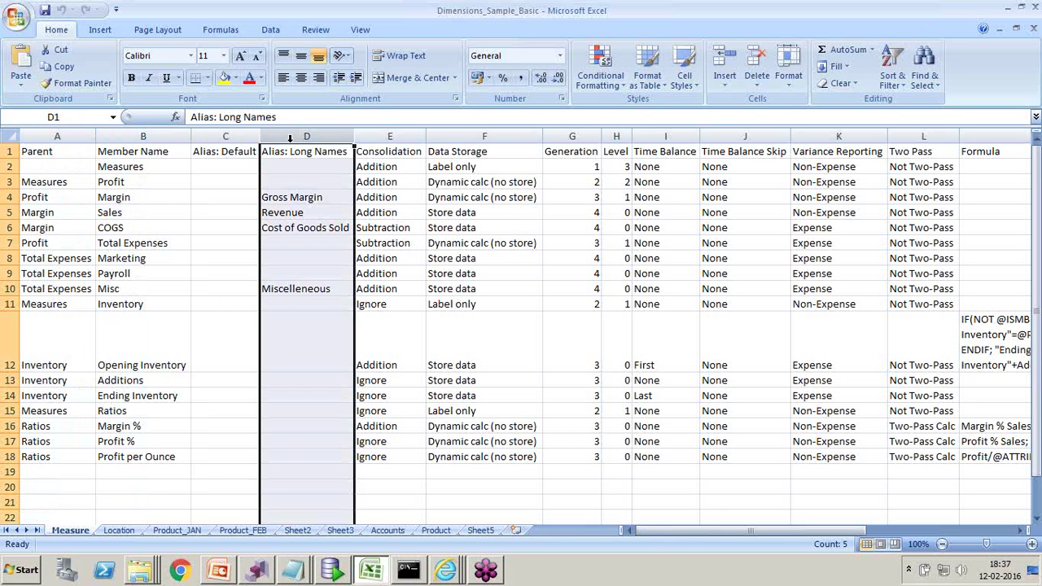
left_click(388, 140)
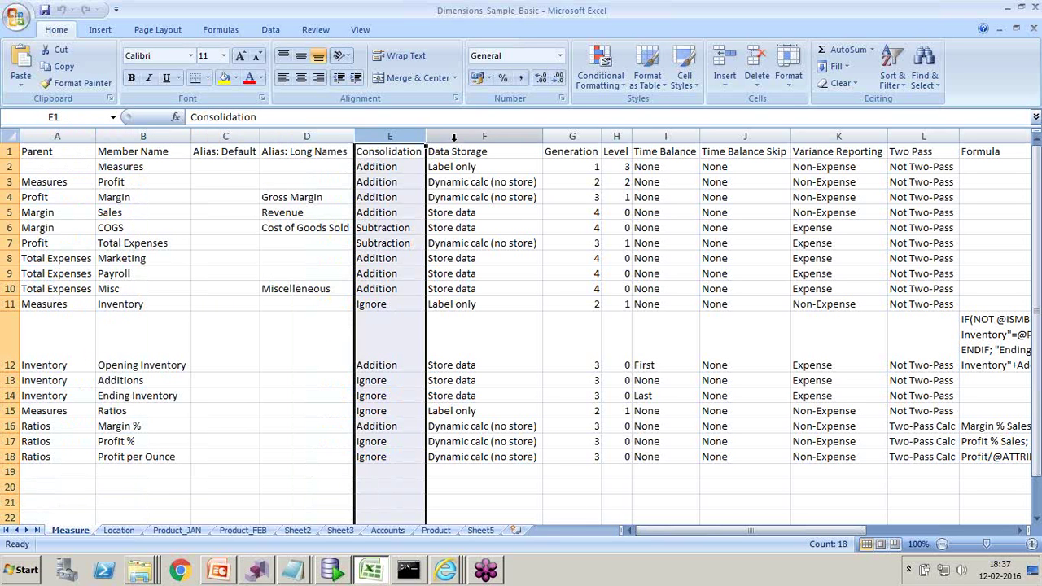
left_click(455, 140)
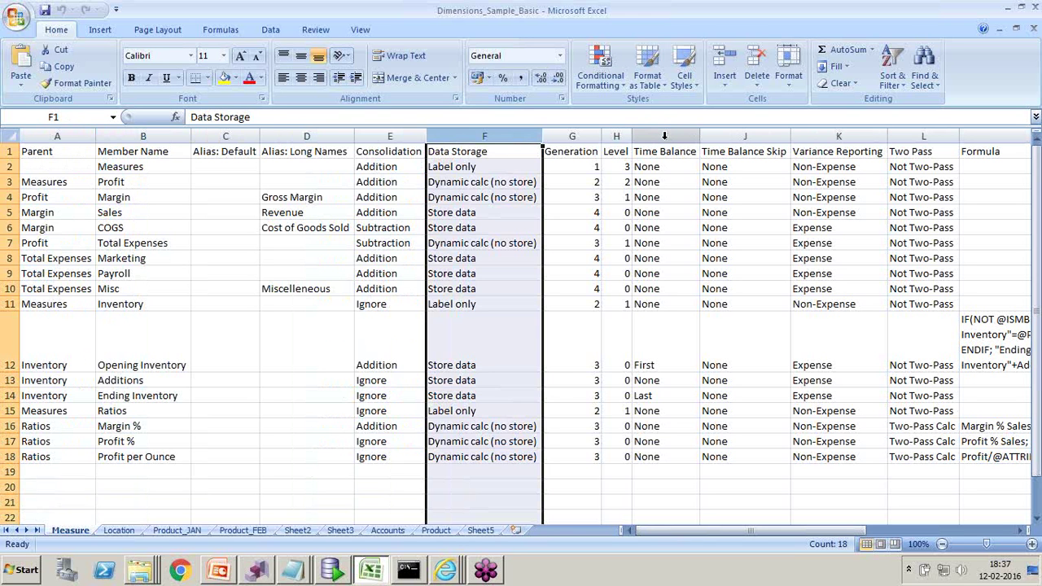
- Highlight the Time Balance, Variance Reporting, Two Pass and Formula columns, then switch to Sheet5
left_click(664, 137)
left_click(760, 135)
left_click(831, 132)
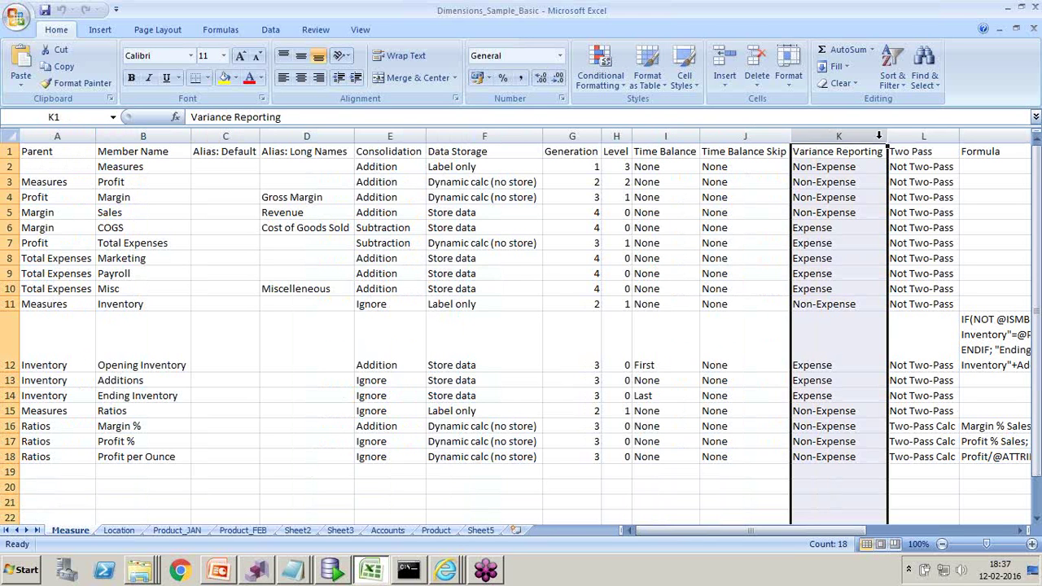
left_click(920, 136)
left_click(989, 153)
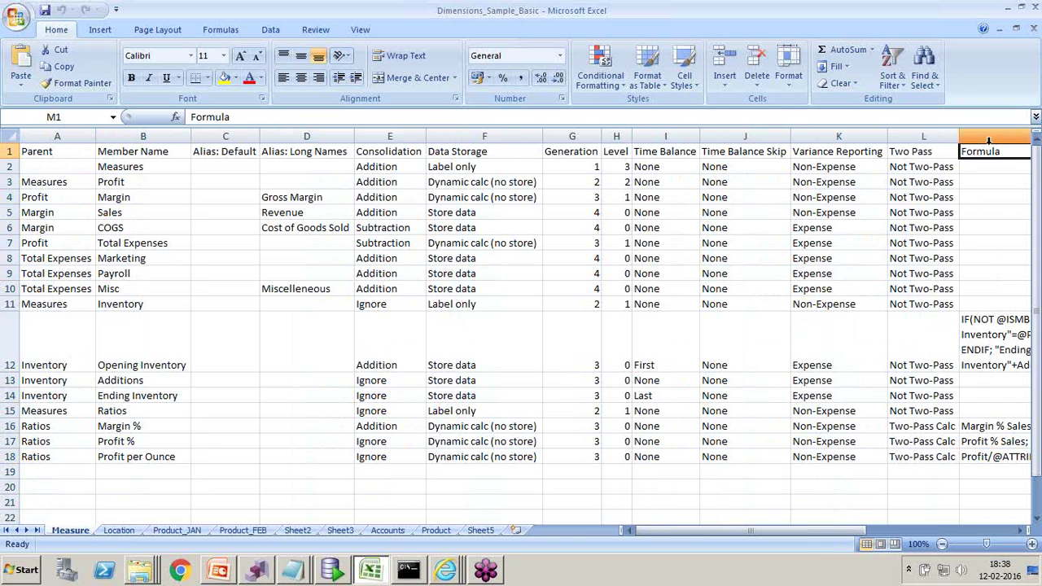
left_click(988, 137)
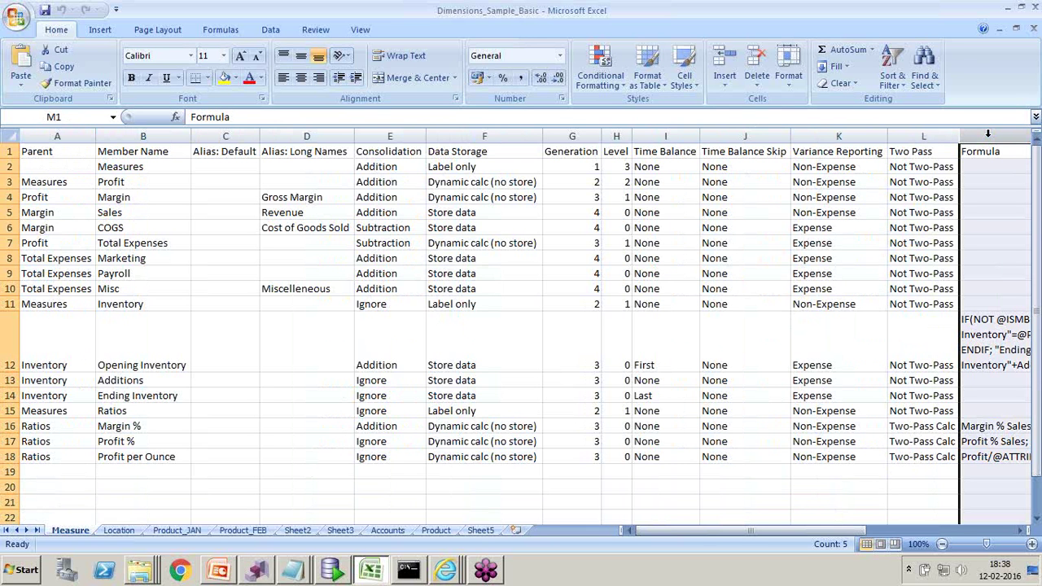
left_click(480, 530)
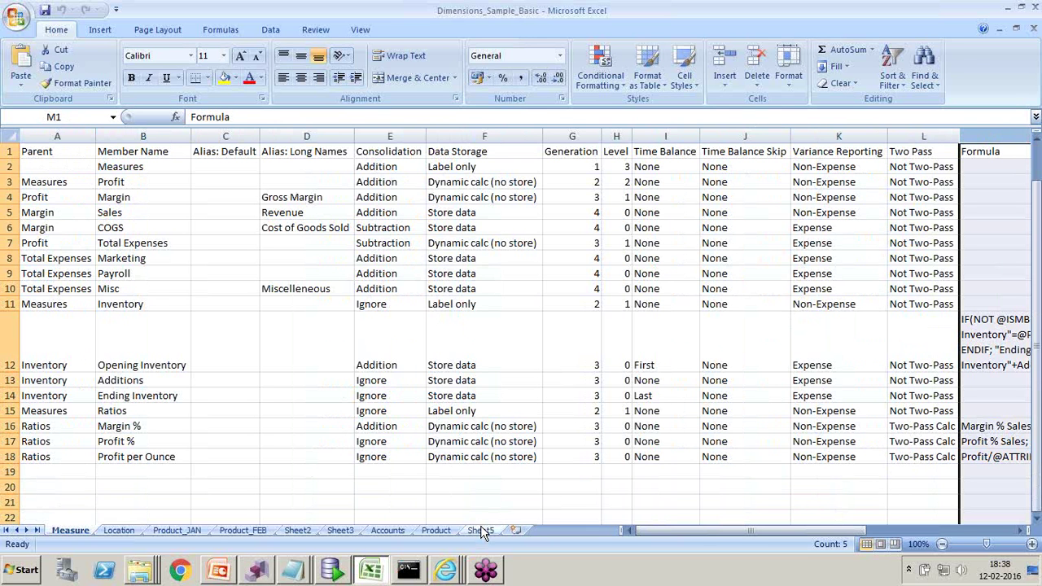
scroll(277, 260, "down", 7)
- Enter Essbase in cell C82 and 3 in D82
left_click(156, 244)
type("Essbase")
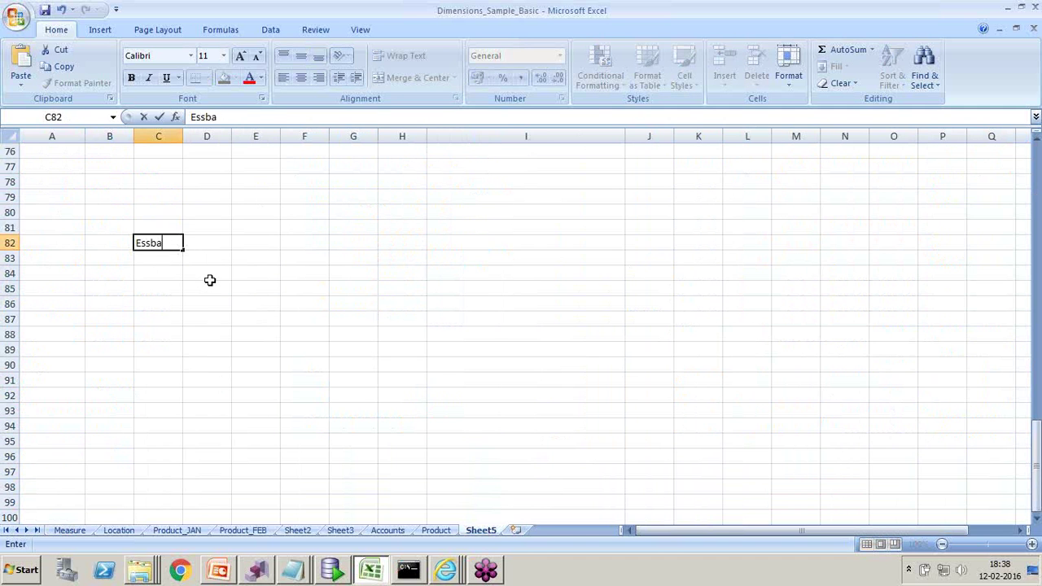
left_click(232, 278)
left_click(220, 245)
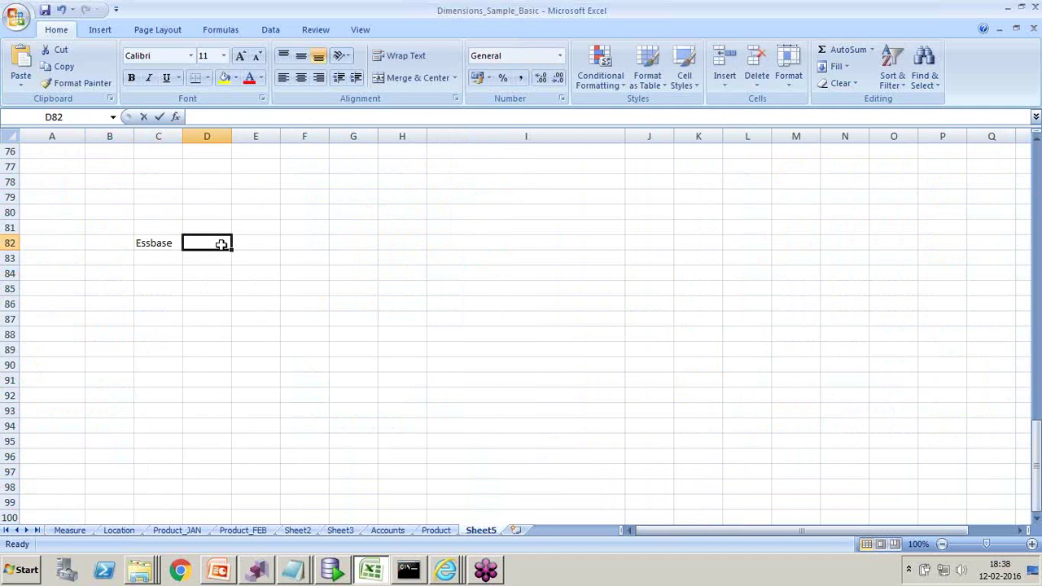
type("3")
left_click(255, 335)
- Add Planning in C83, fixing the 'Planing' typo, and HFM in C84
left_click(159, 260)
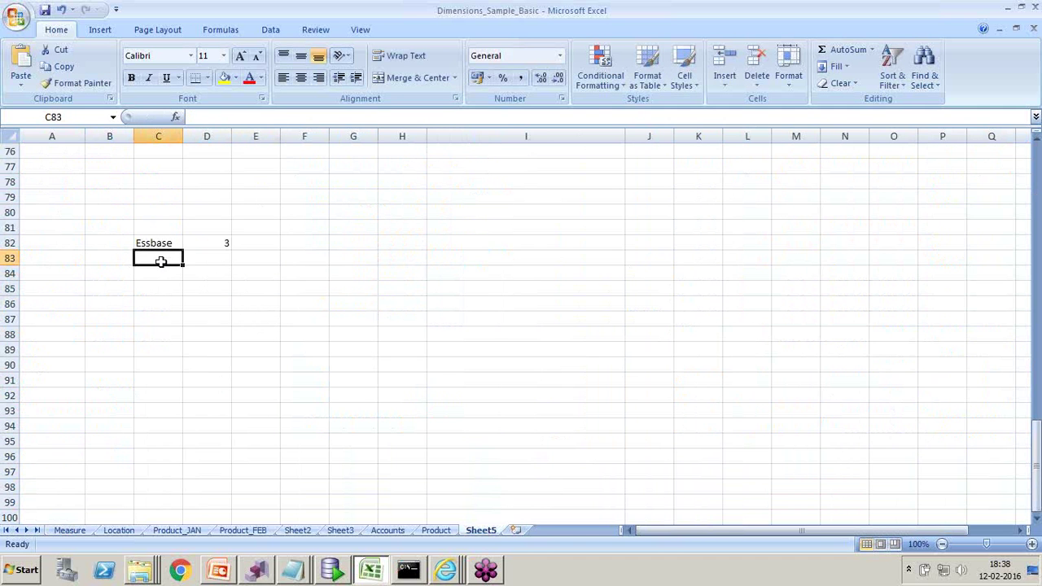
type("Planing")
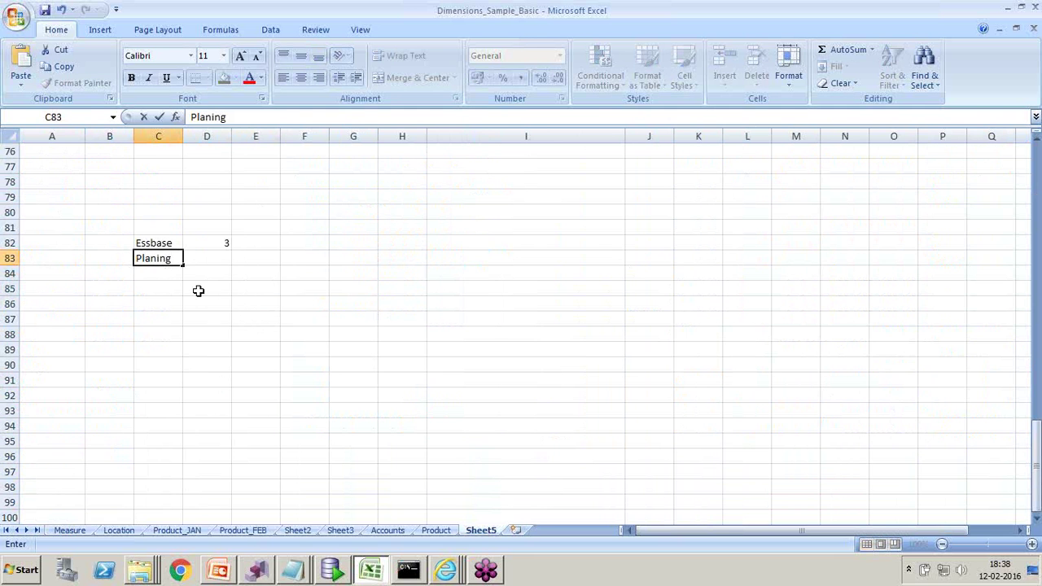
left_click(206, 289)
left_click(145, 259)
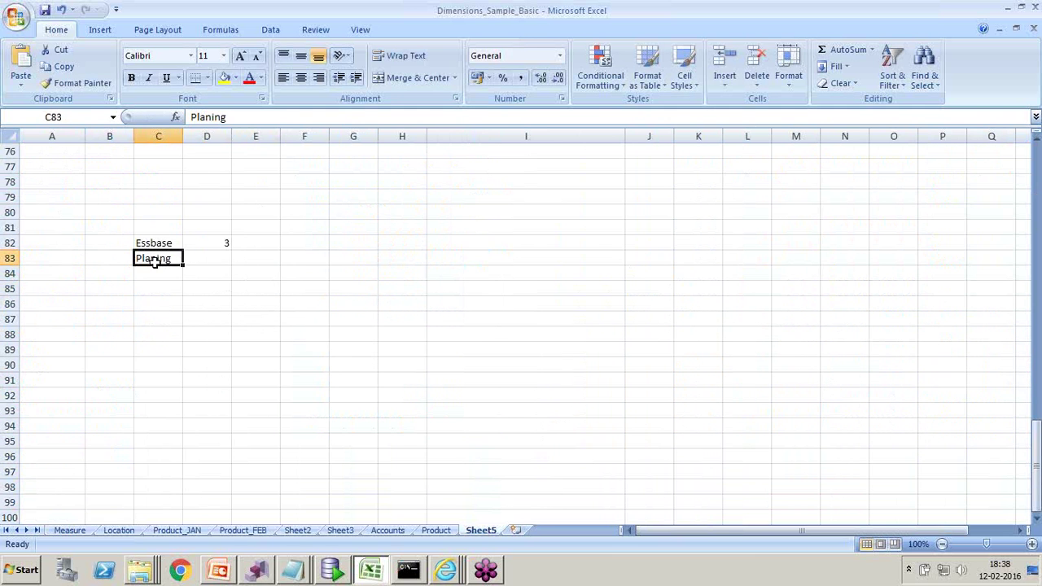
left_click(211, 116)
type("n")
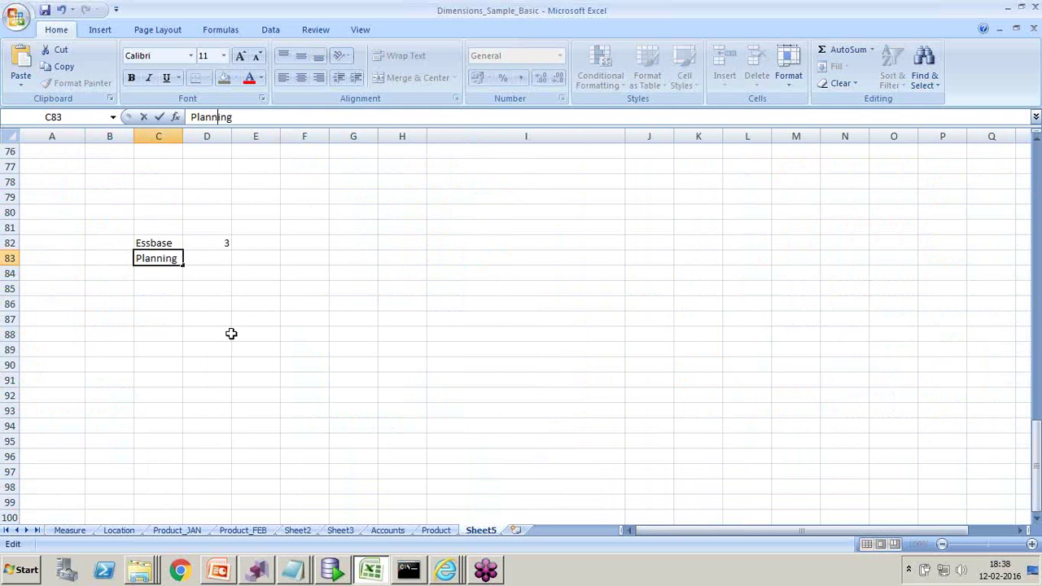
left_click(228, 325)
left_click(160, 273)
type("HFM")
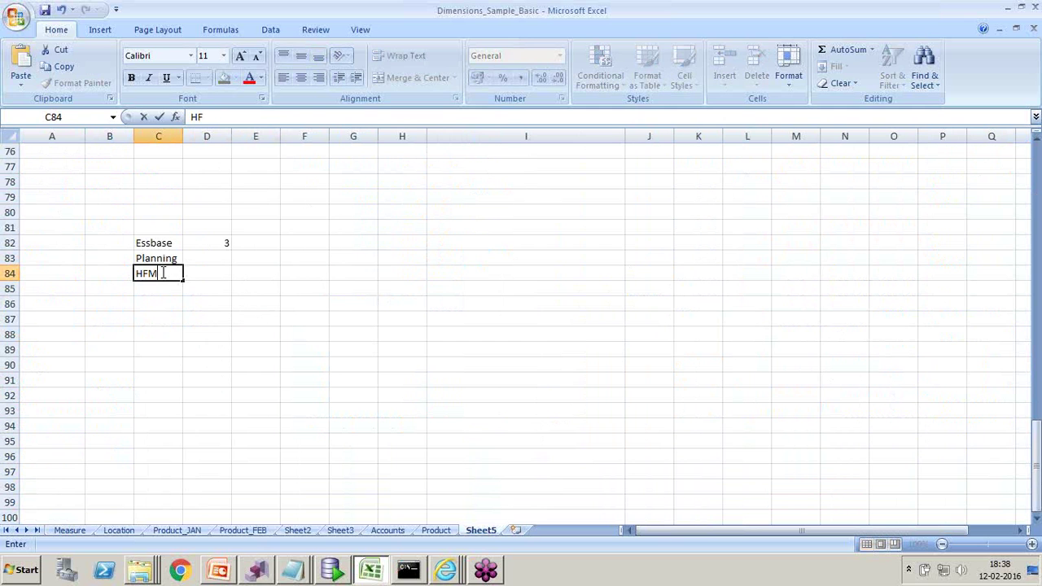
left_click(224, 339)
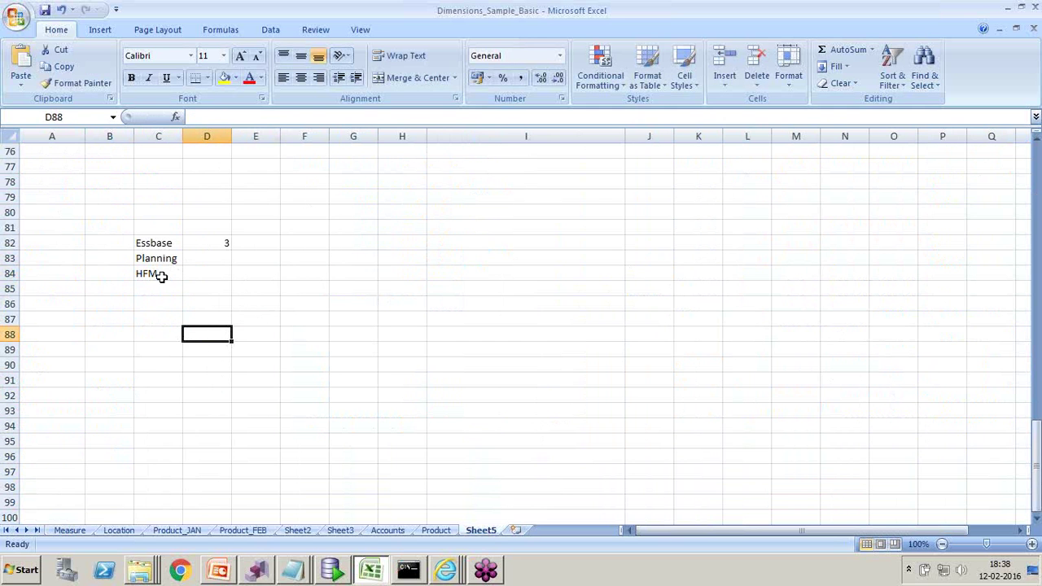
left_click_drag(153, 241, 165, 277)
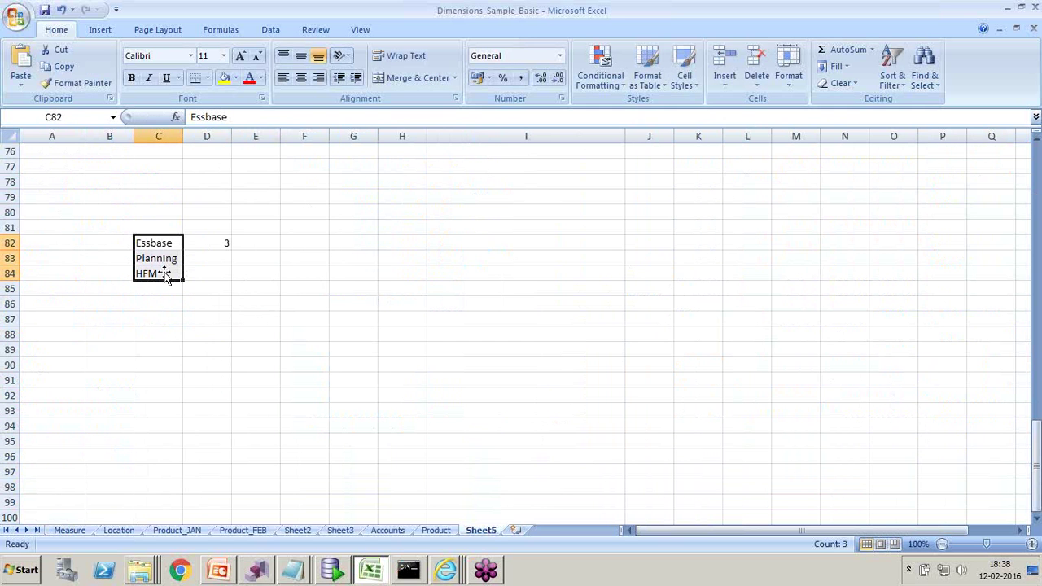
- Enter Accounts in cell G82, then go to the Measure sheet
left_click(355, 243)
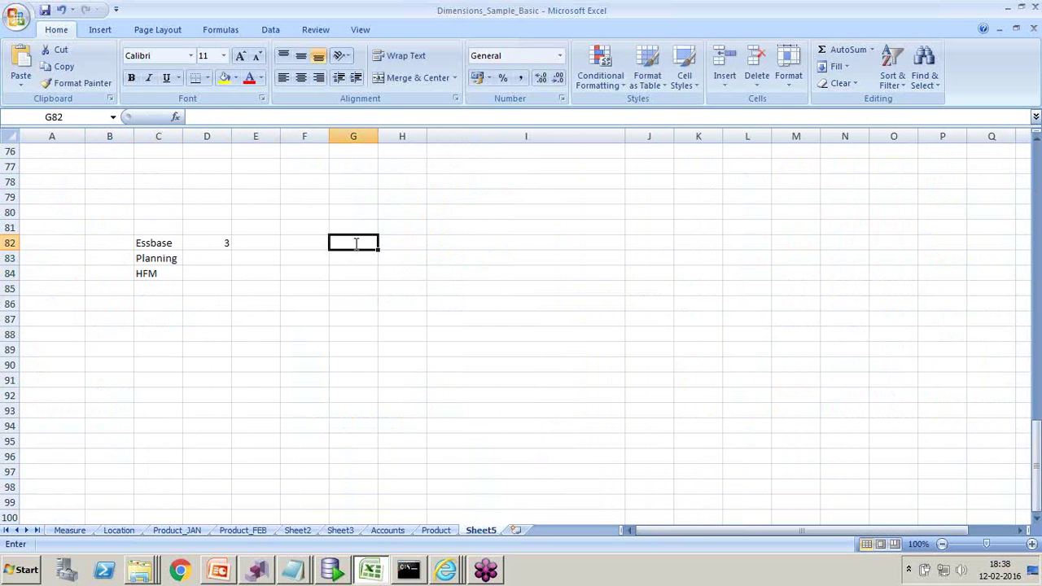
type("Accounts")
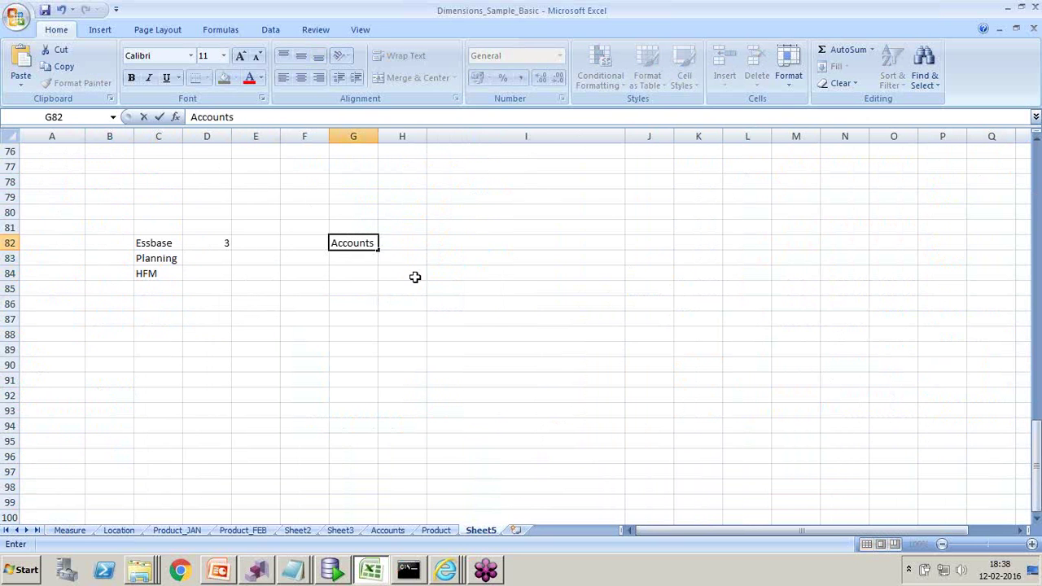
left_click(415, 276)
left_click(346, 244)
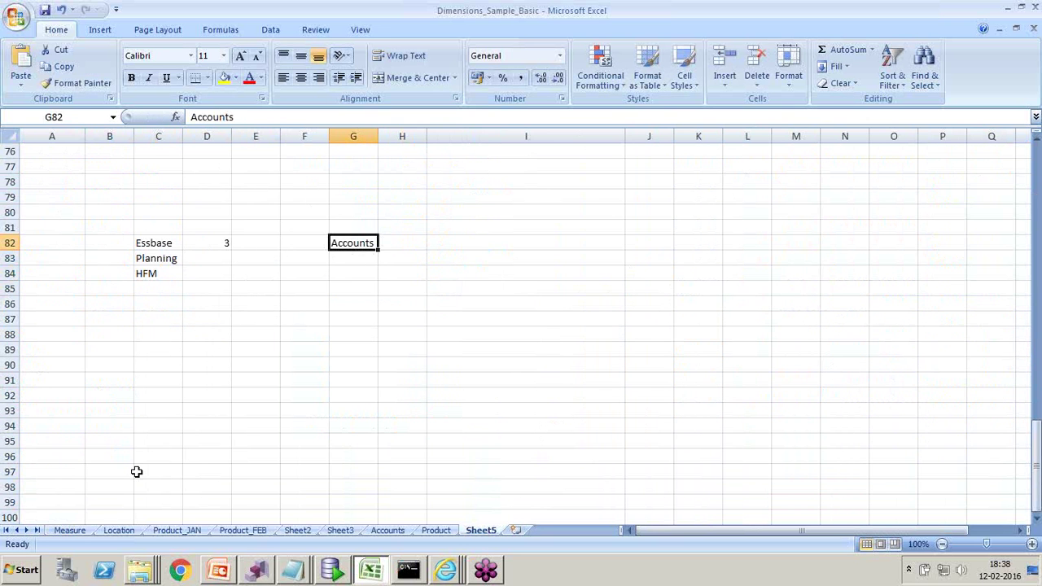
left_click(70, 531)
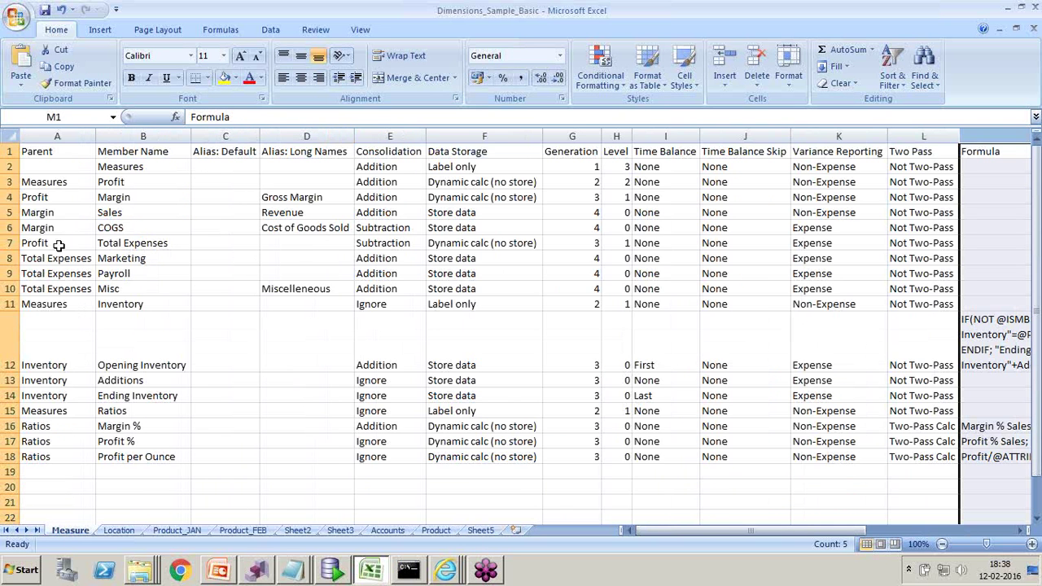
- Highlight the whole Measure table, then the Sheet5 list C82:C84 and G82, before showing the About DRM slide
left_click(12, 137)
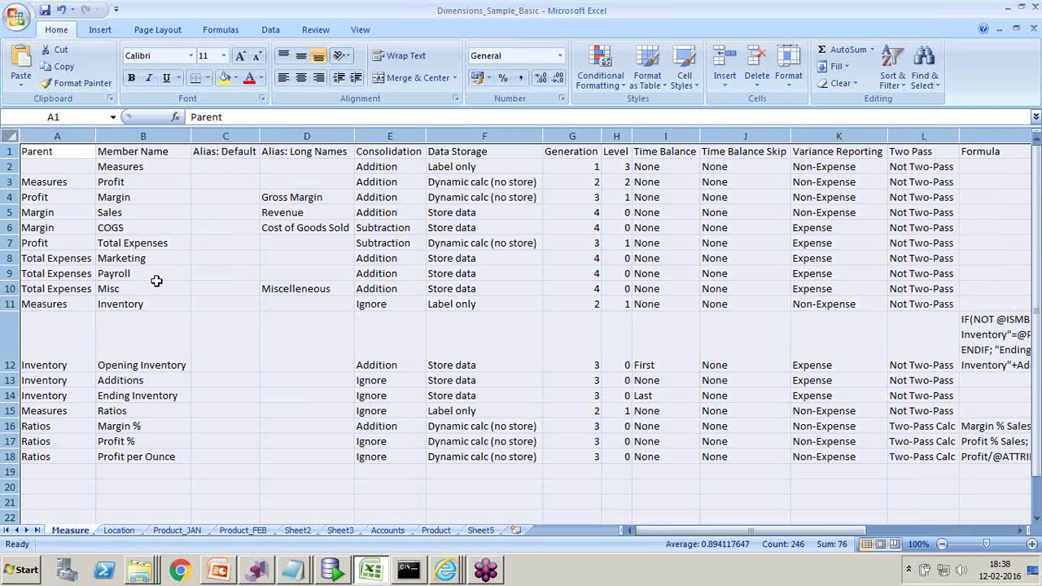
left_click(480, 530)
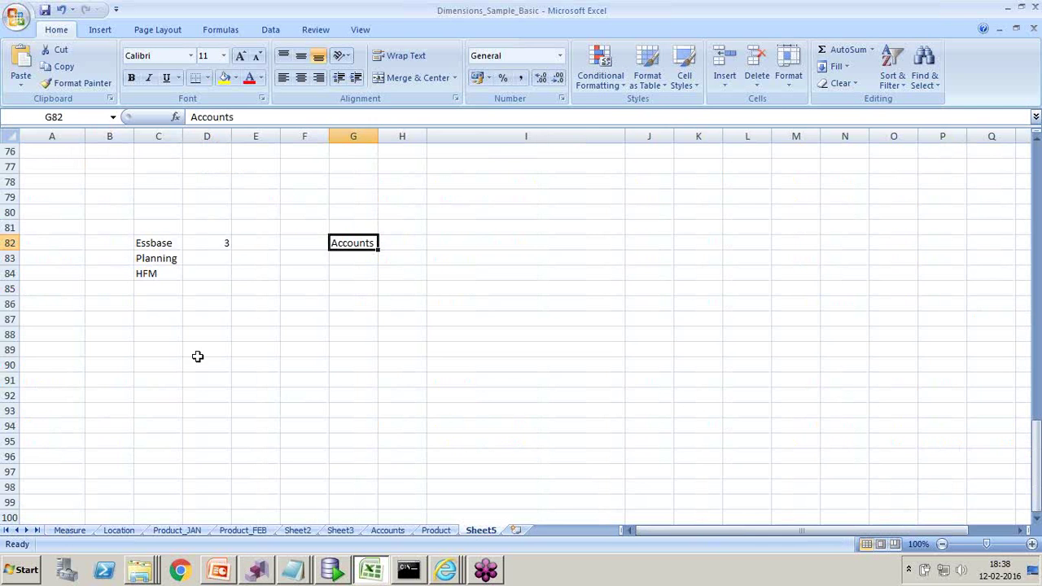
left_click_drag(153, 245, 160, 274)
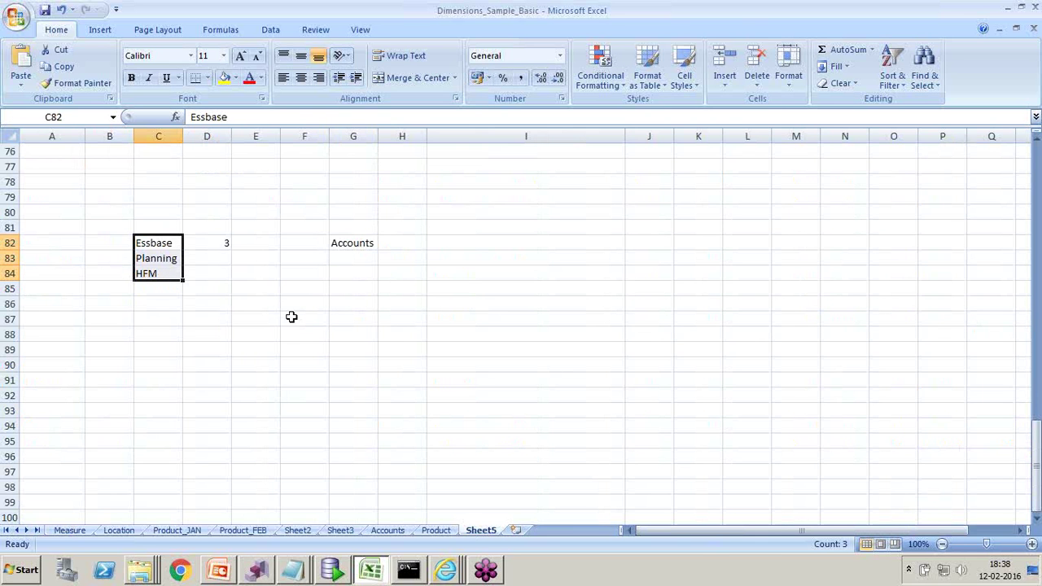
left_click(350, 243)
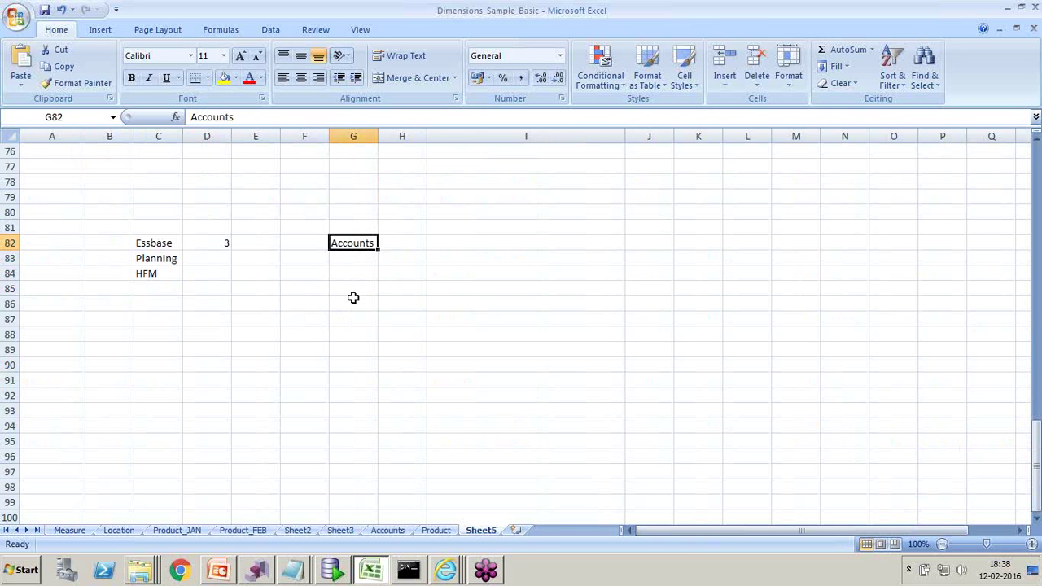
left_click_drag(155, 242, 156, 273)
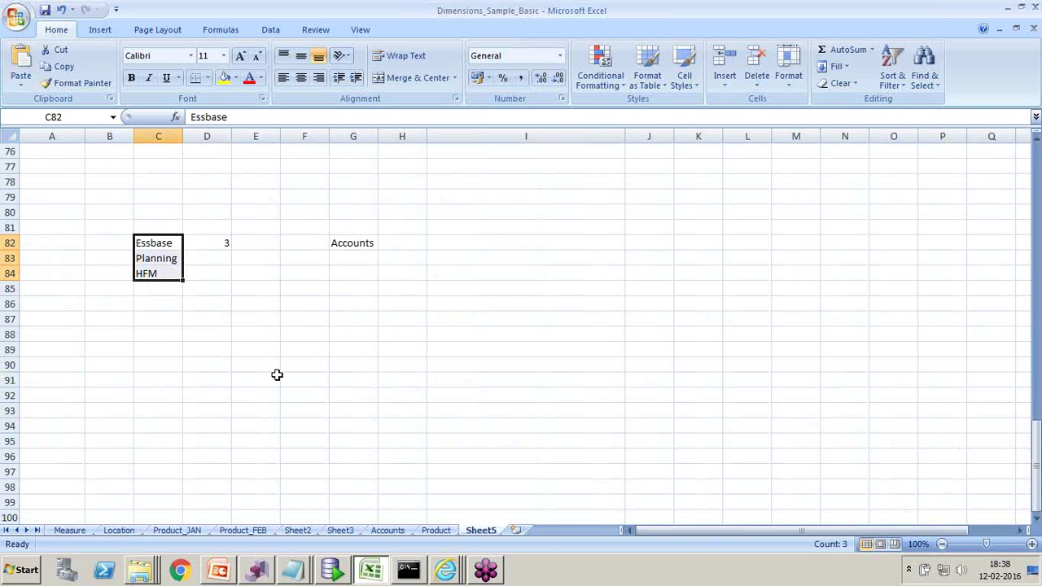
left_click(219, 571)
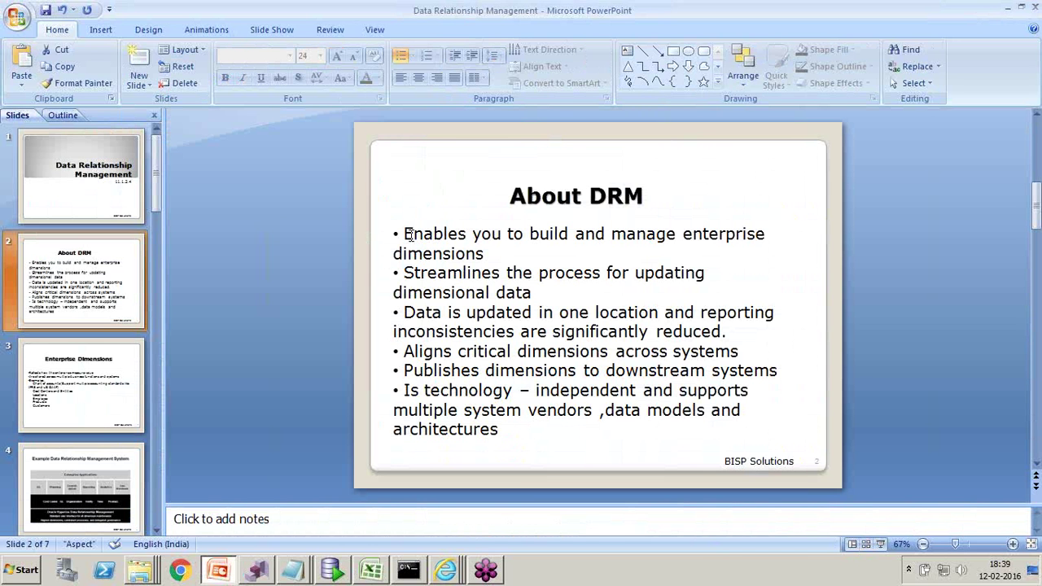
- Return to Excel and point out Essbase, Planning, HFM and Accounts on Sheet5
key("alt+Tab")
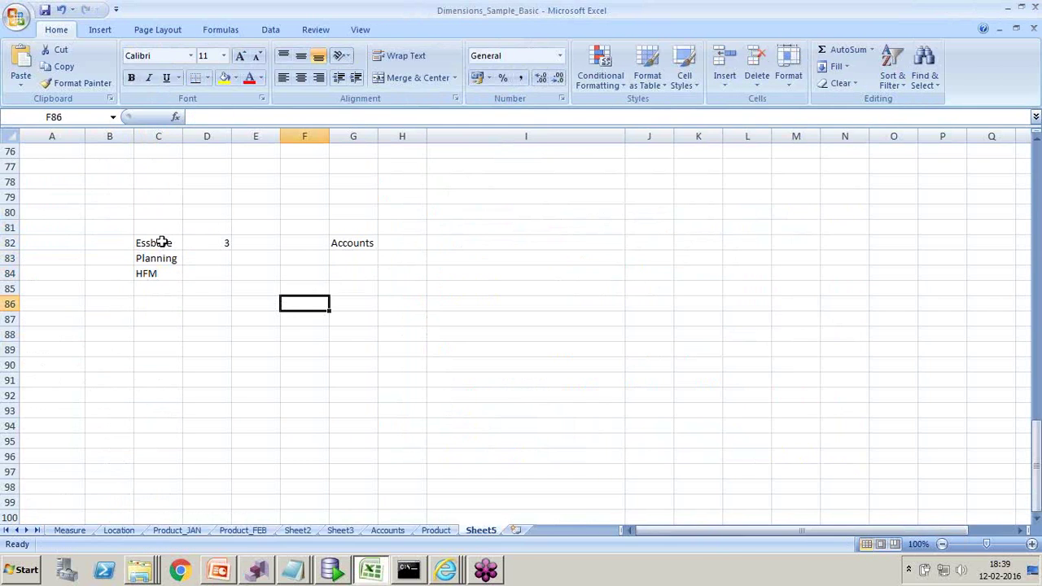
left_click(164, 243)
left_click(165, 258)
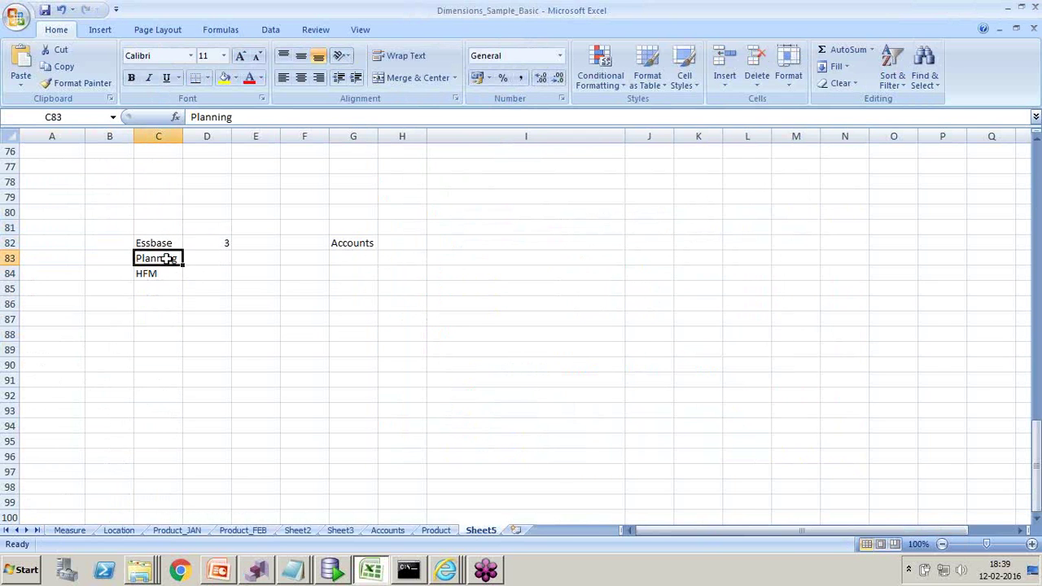
left_click(163, 274)
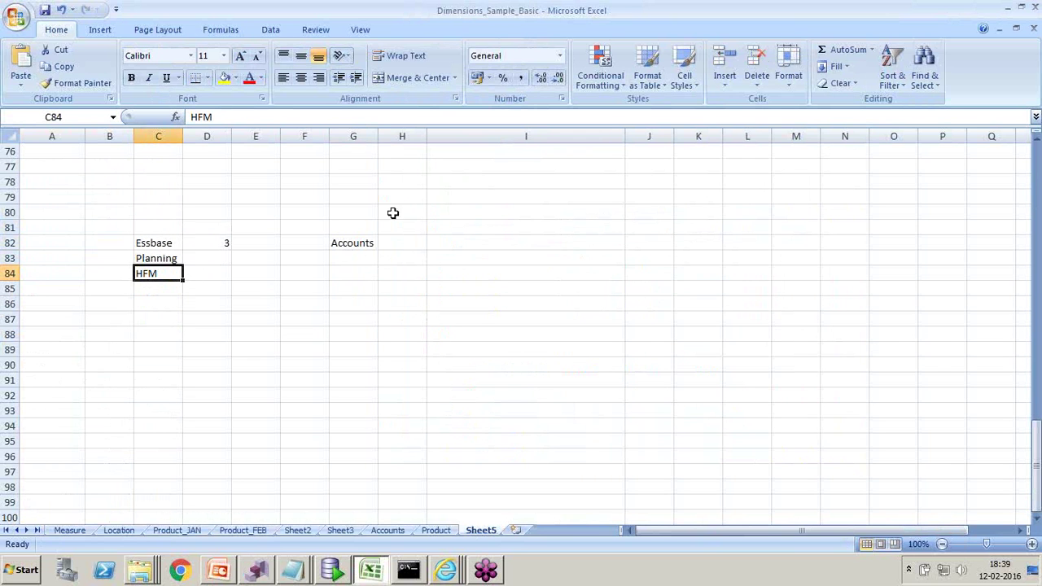
left_click(363, 248)
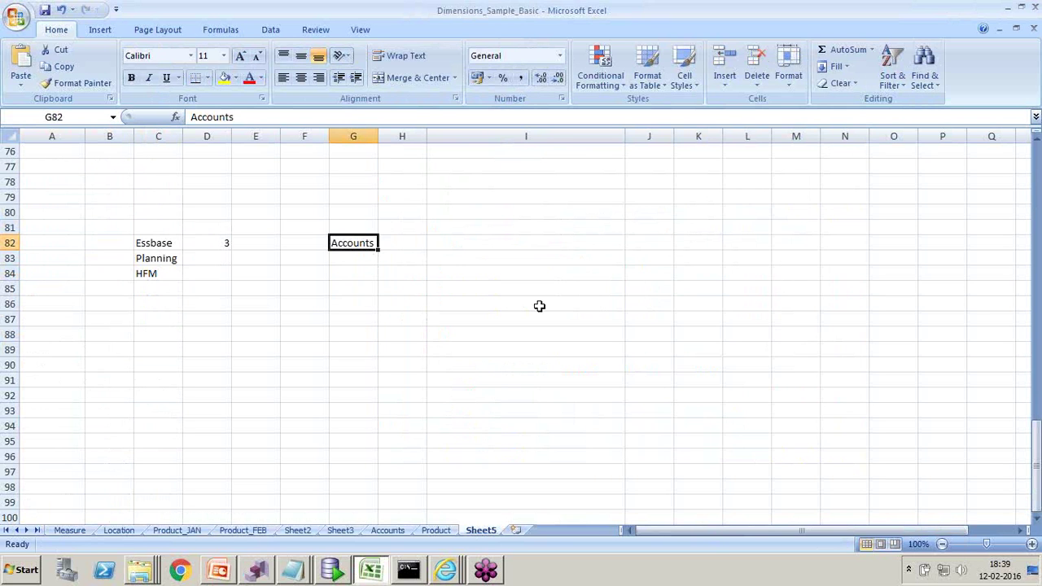
- Go over the Essbase, Planning, HFM and Accounts cells again, then open the Measure sheet
left_click(165, 247)
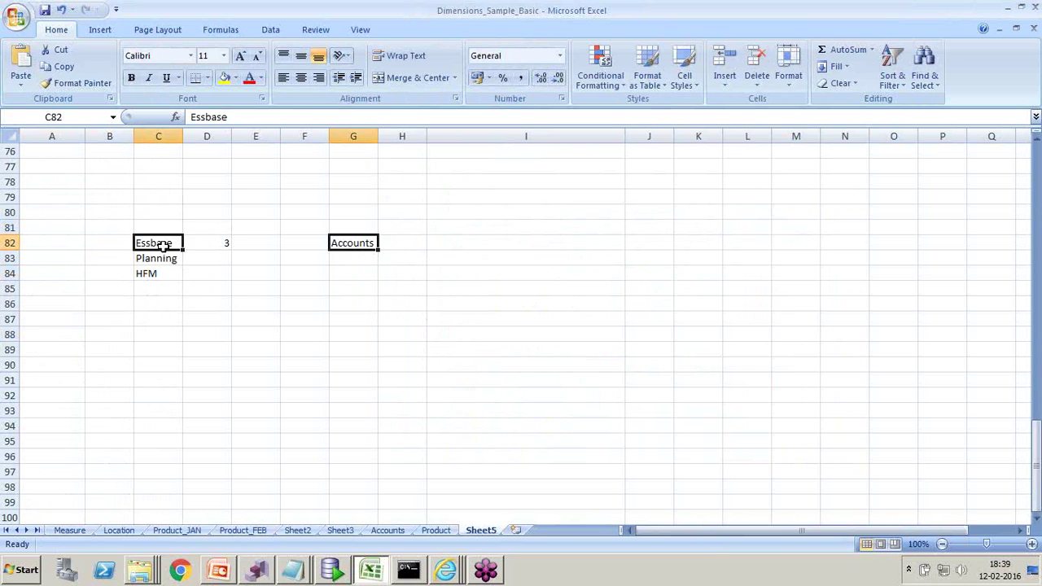
left_click(164, 256)
left_click(160, 273)
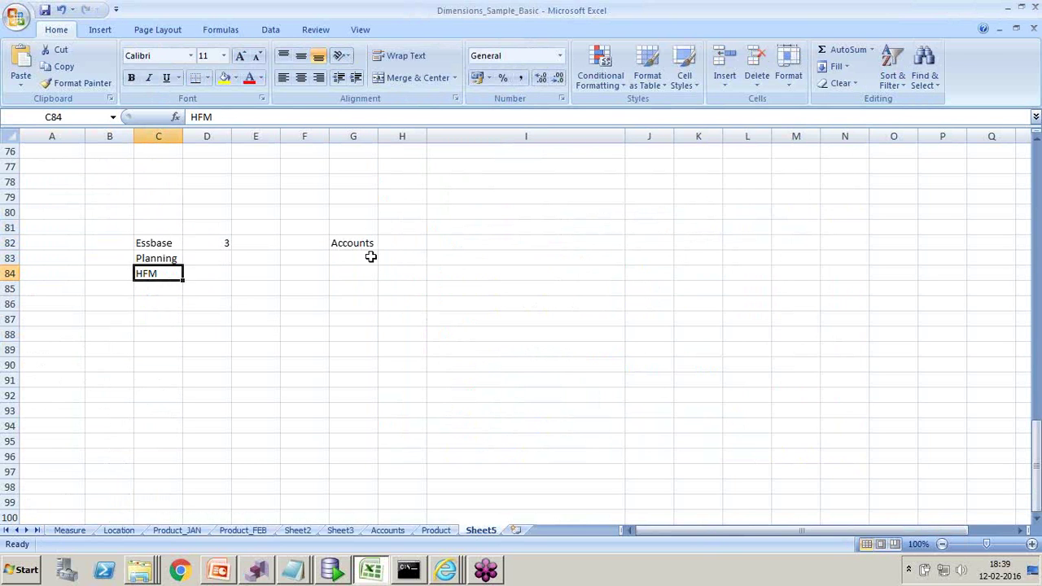
left_click(342, 244)
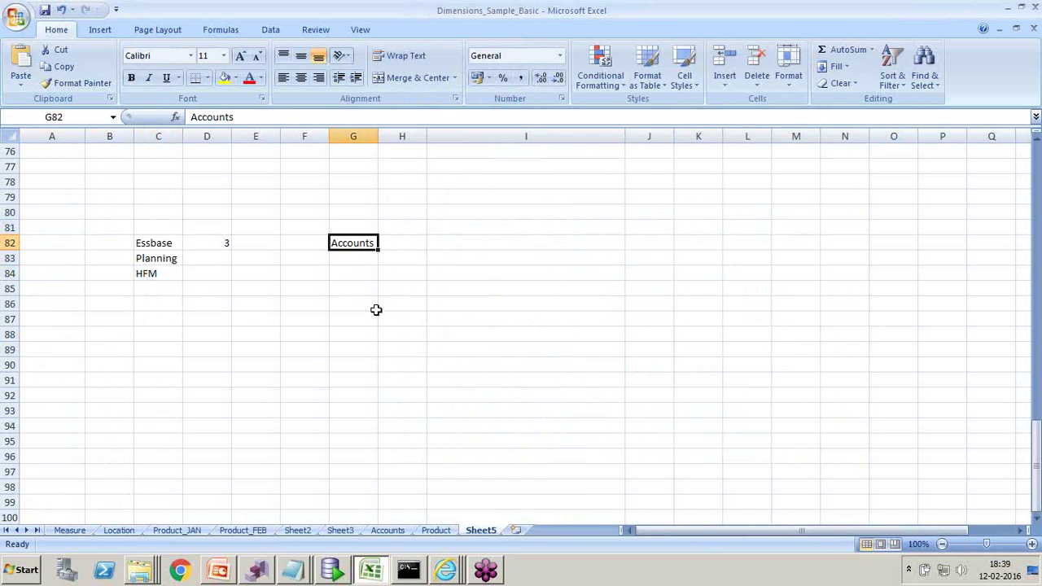
left_click(160, 243)
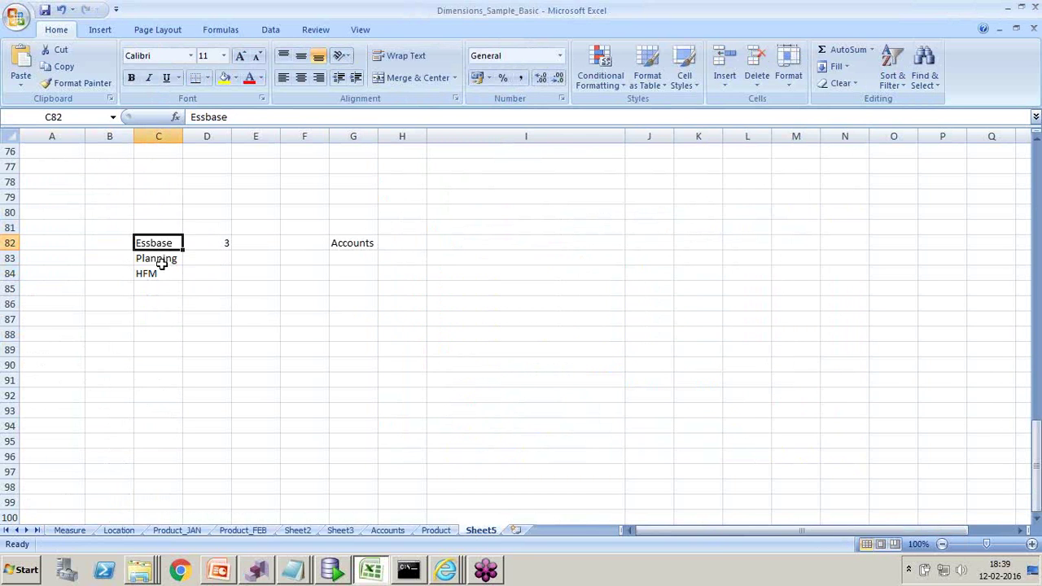
left_click(162, 259)
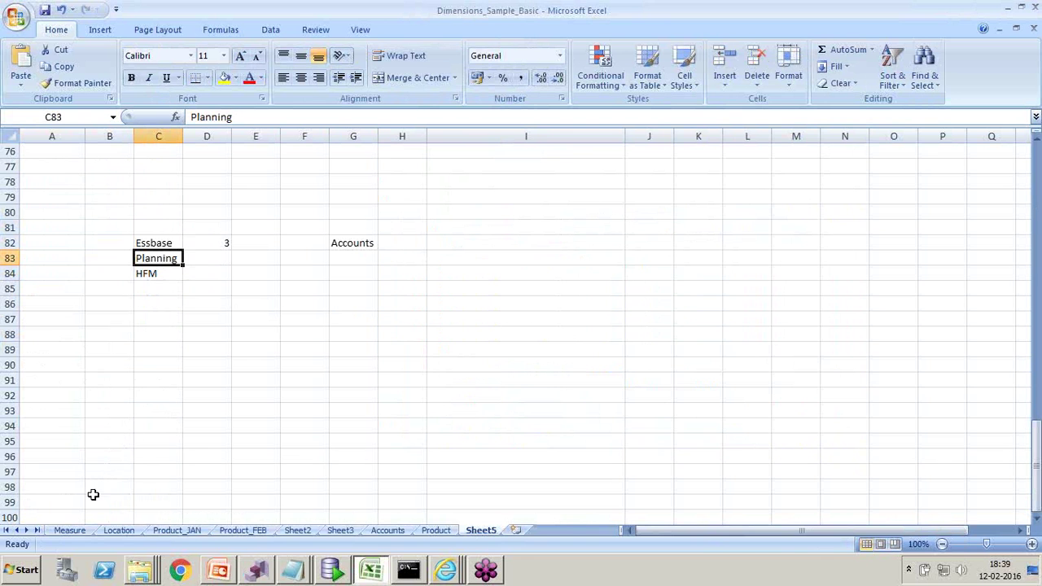
left_click(81, 531)
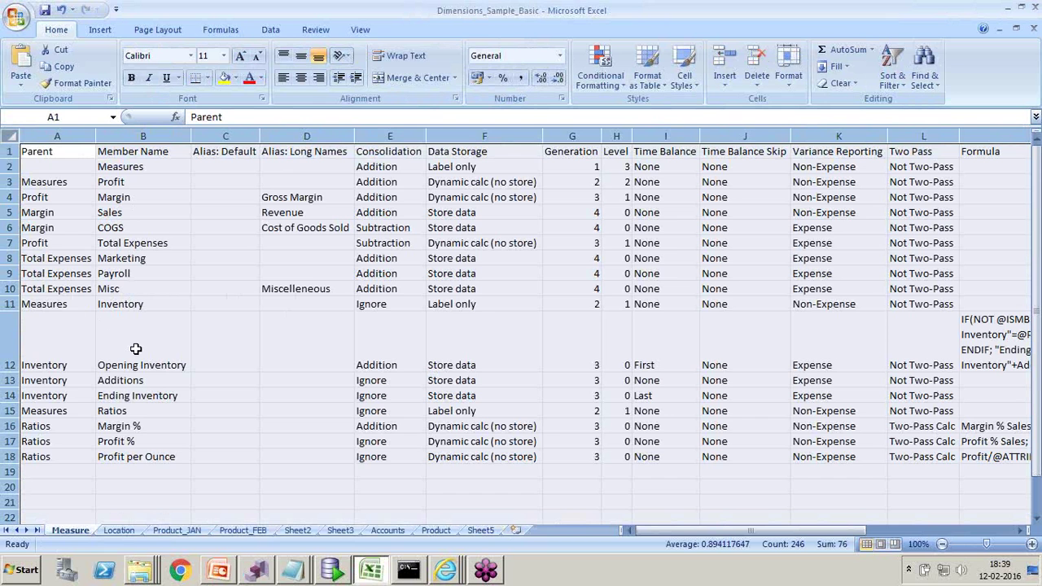
- Show Sheet5's Essbase, Planning, HFM and Accounts list, then switch to PowerPoint
left_click(482, 534)
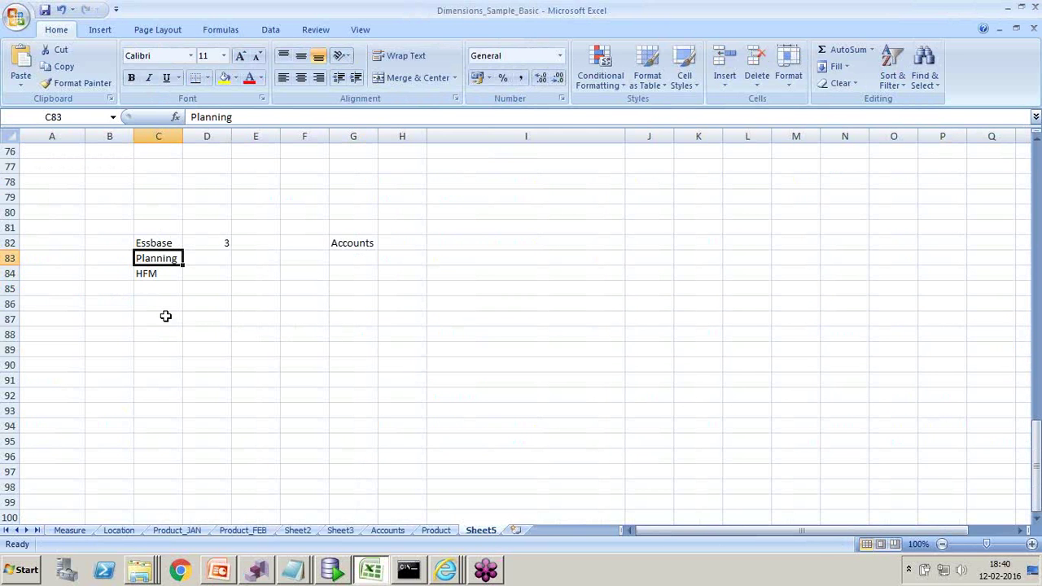
key("alt+Tab")
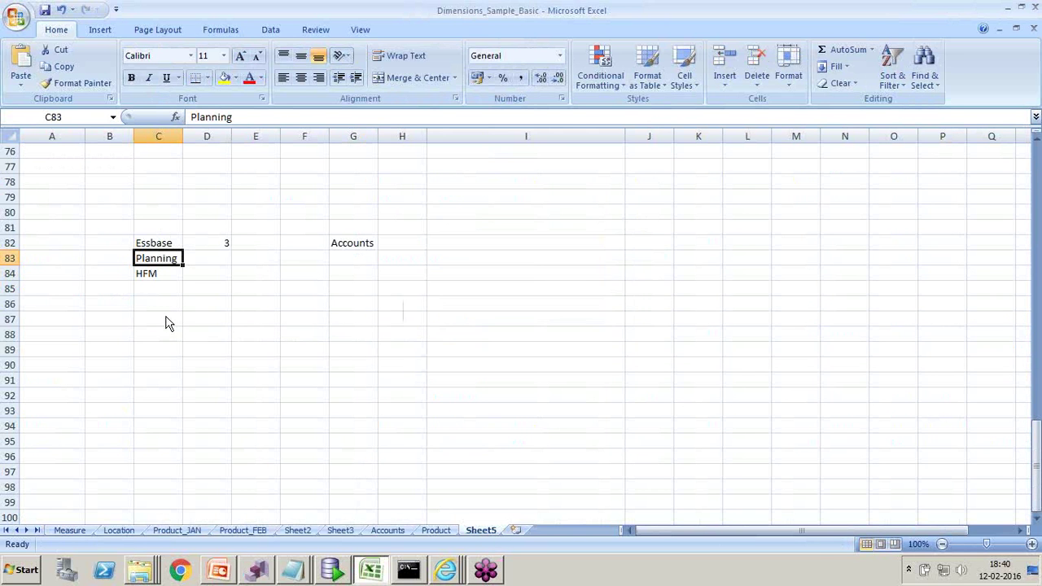
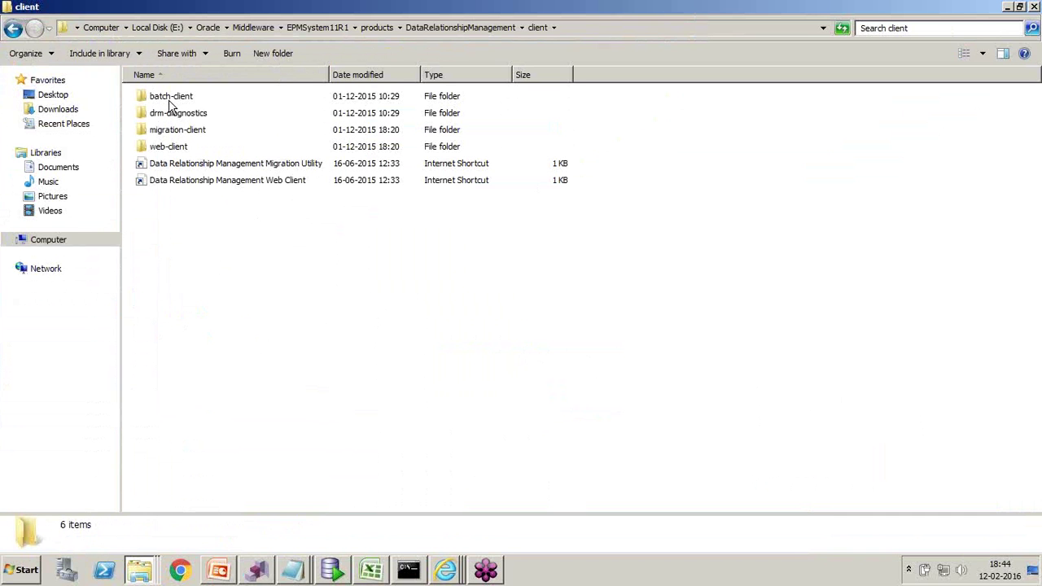
- Look through the web-client, migration-client and batch-client folders
left_click(181, 150)
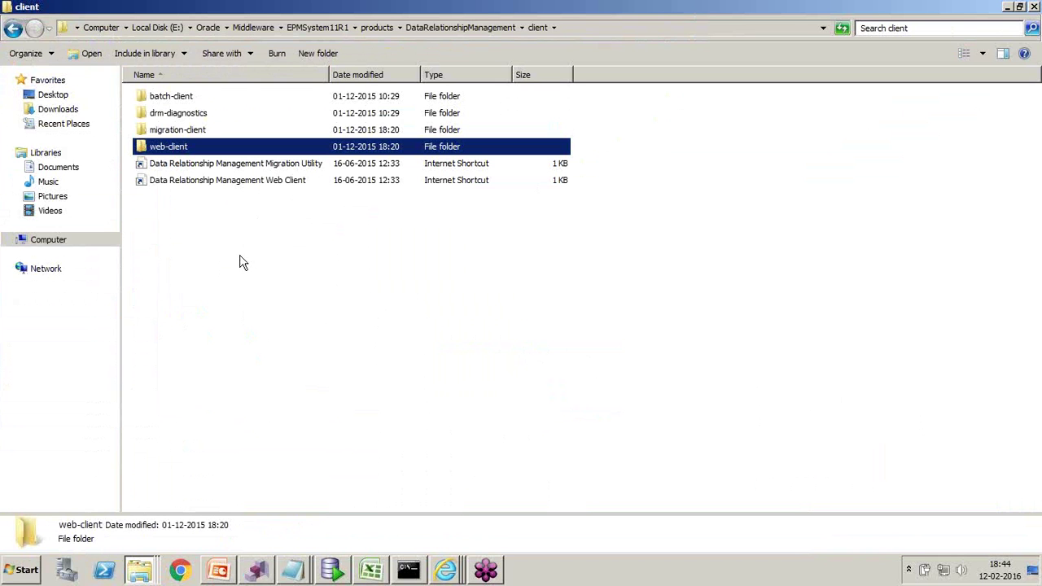
left_click(196, 137)
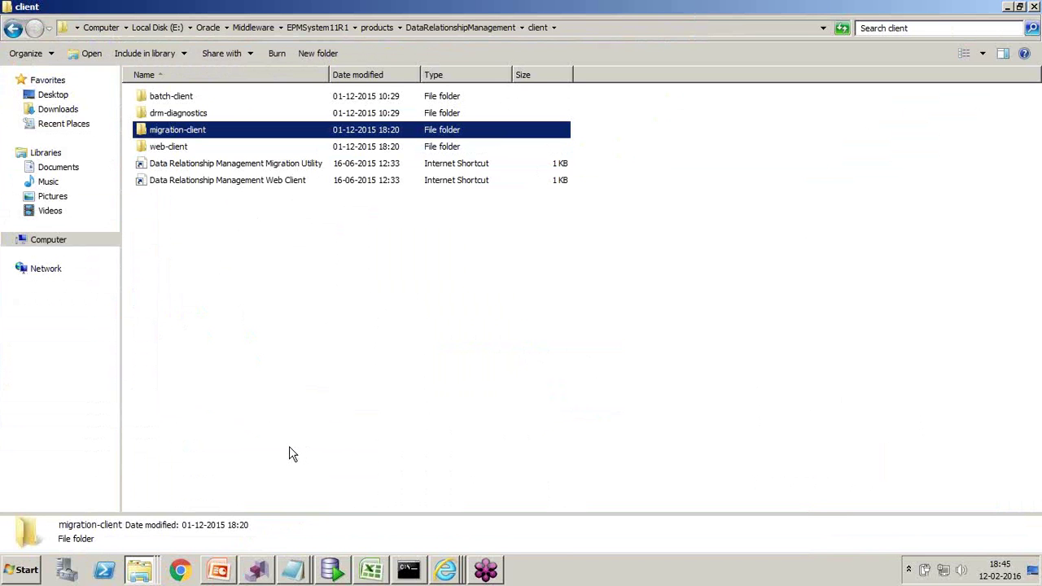
left_click(183, 102)
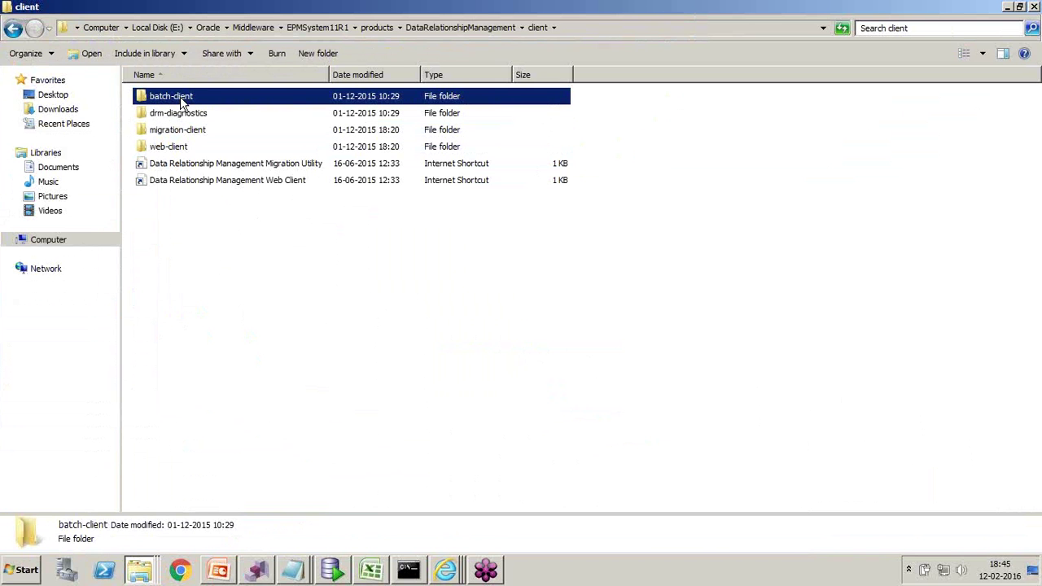
left_click(184, 148)
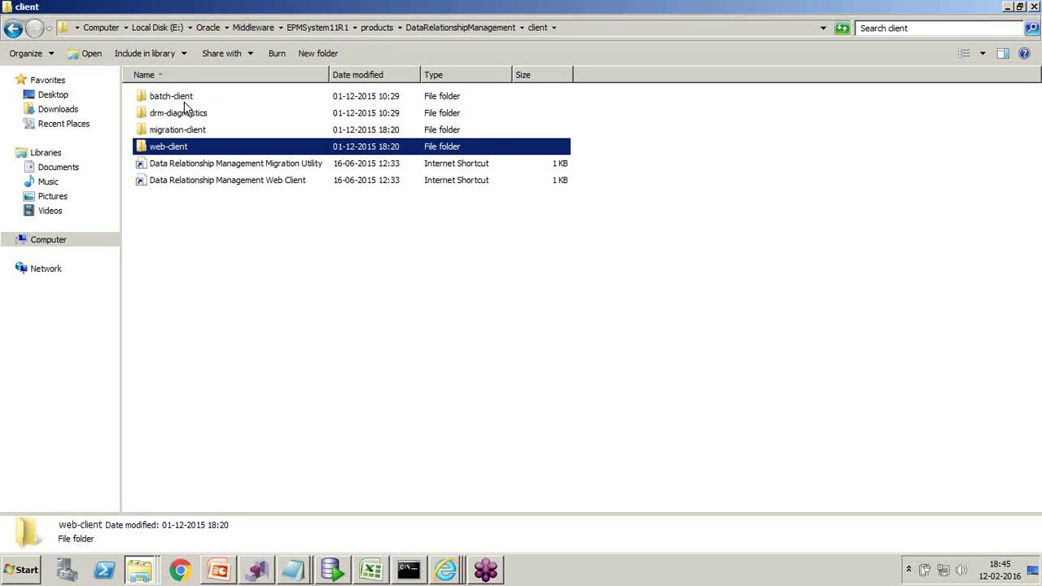
left_click(190, 99)
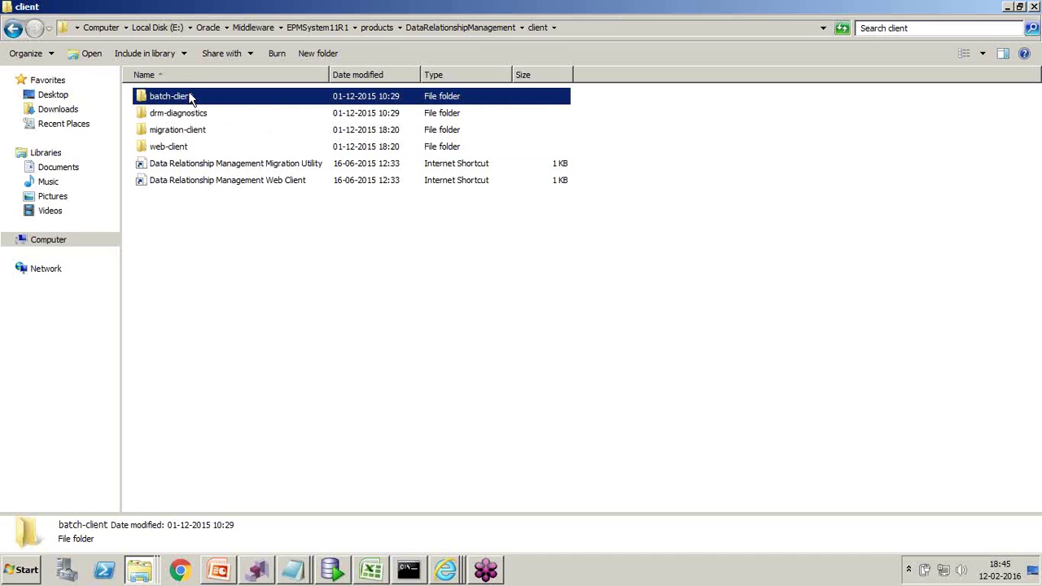
- Go to DataRelationshipManagement > server > bin, select drm-server-console and bring up the DRM Console
left_click(480, 28)
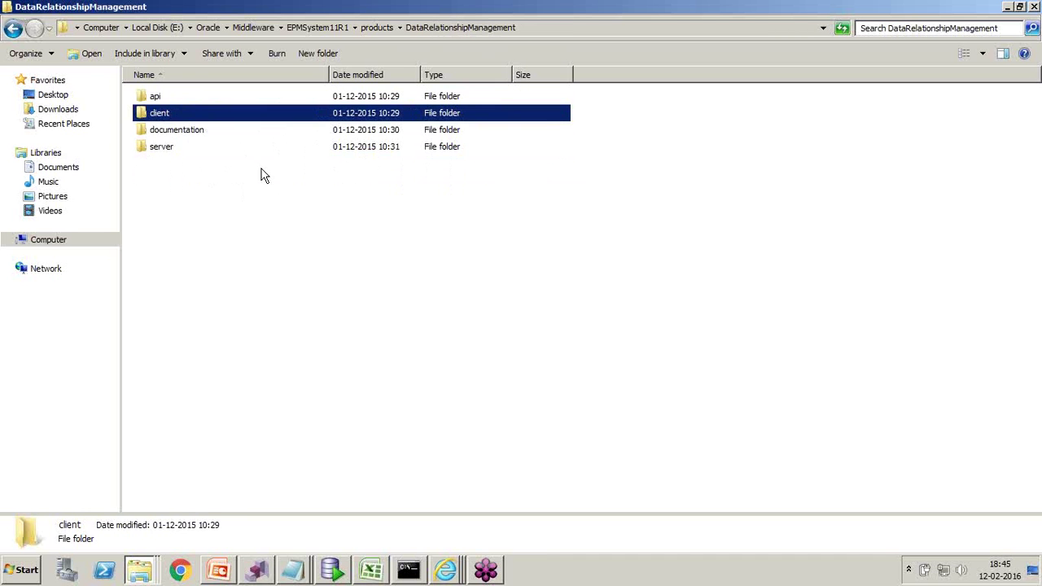
double_click(166, 149)
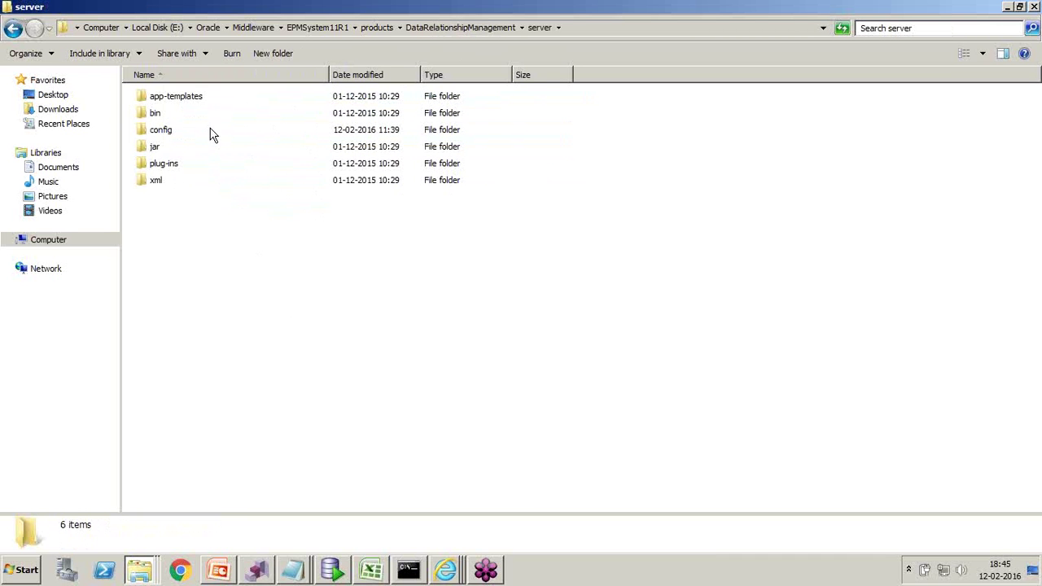
double_click(156, 115)
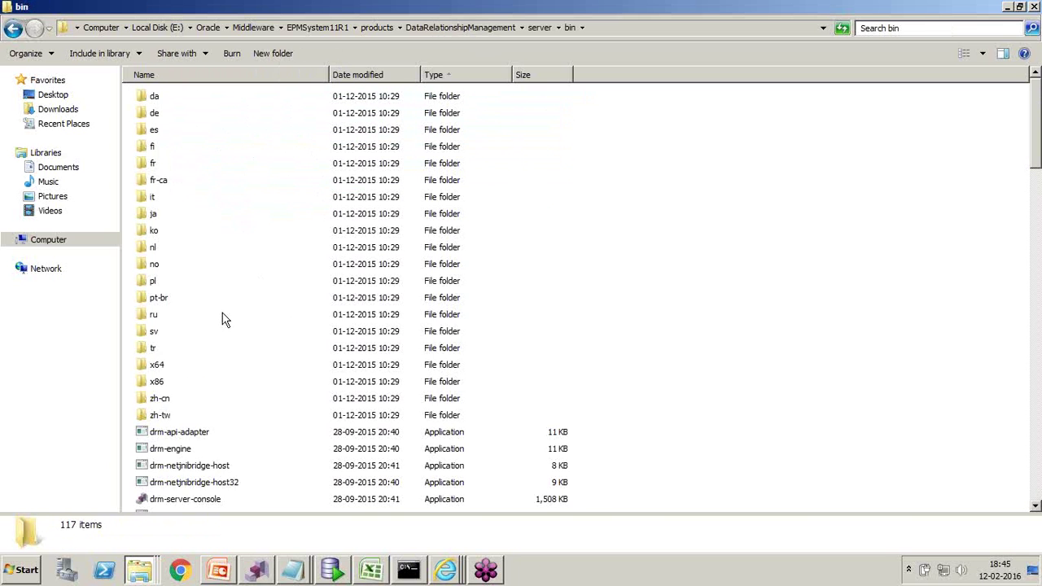
scroll(216, 354, "down", 1)
left_click(206, 356)
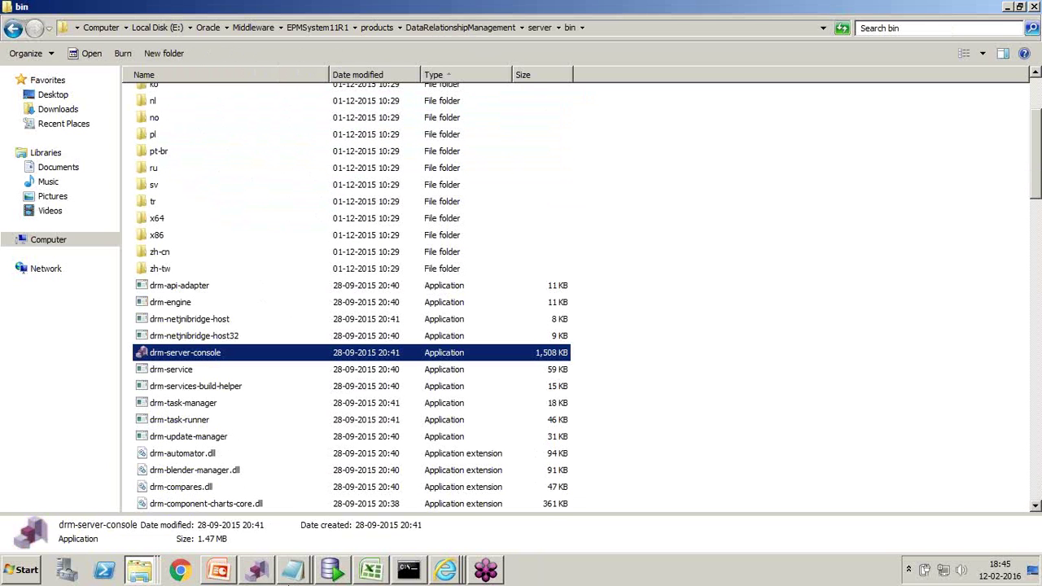
left_click(259, 570)
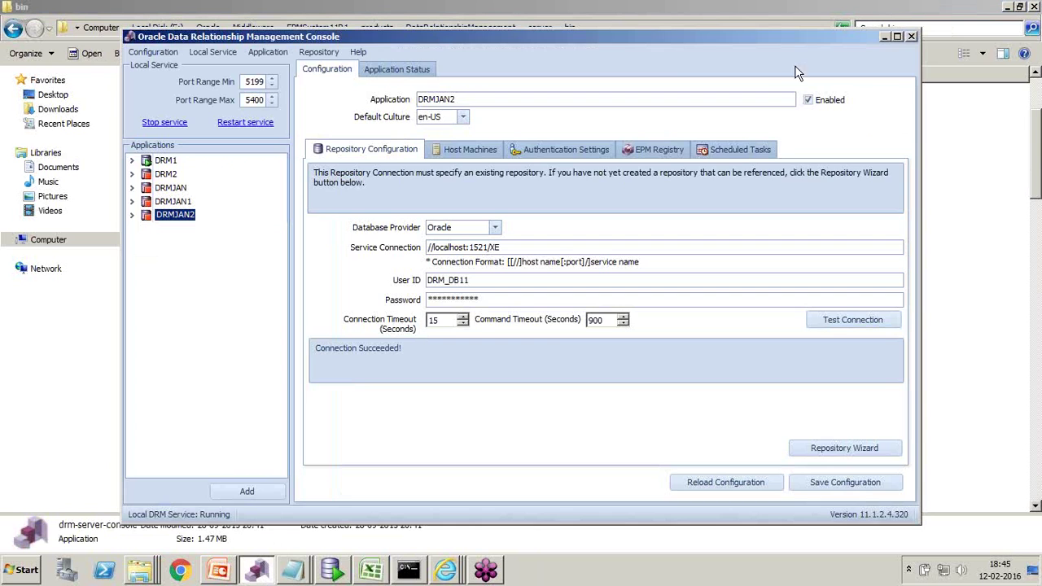
- Maximize the console and highlight DRM1's repository User ID DRM_DB
left_click(897, 36)
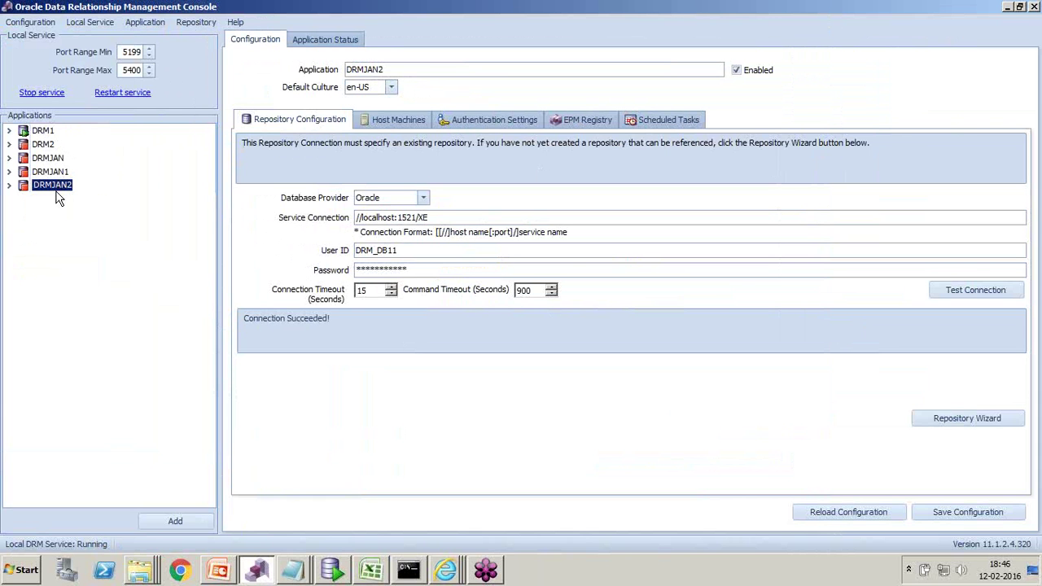
left_click(38, 136)
left_click(394, 250)
left_click_drag(394, 250, 355, 249)
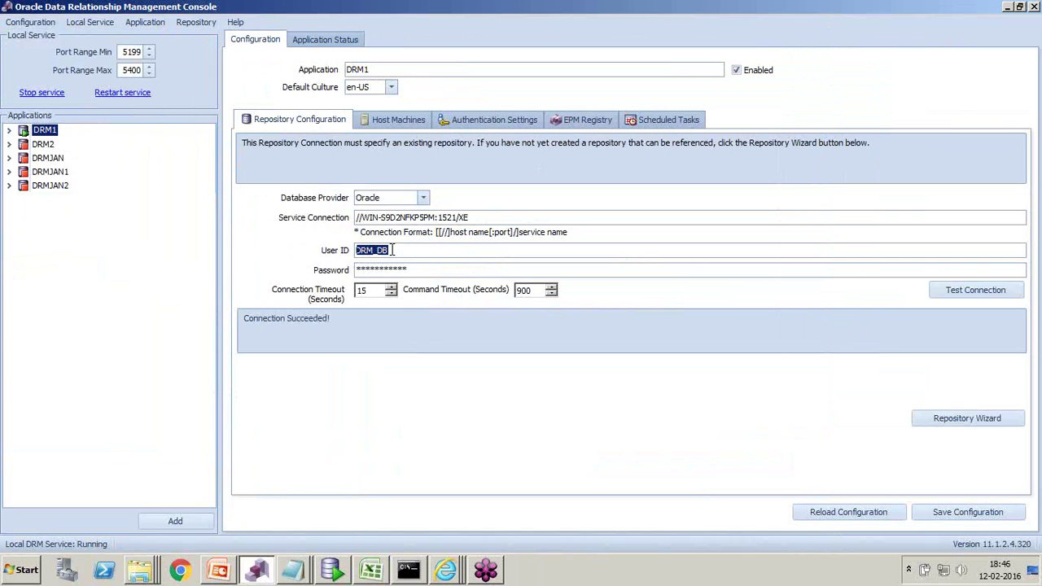
- Compare DRM2's User ID DRM_DB1, then return to DRM1's DRM_DB
left_click(45, 147)
left_click_drag(409, 250, 358, 247)
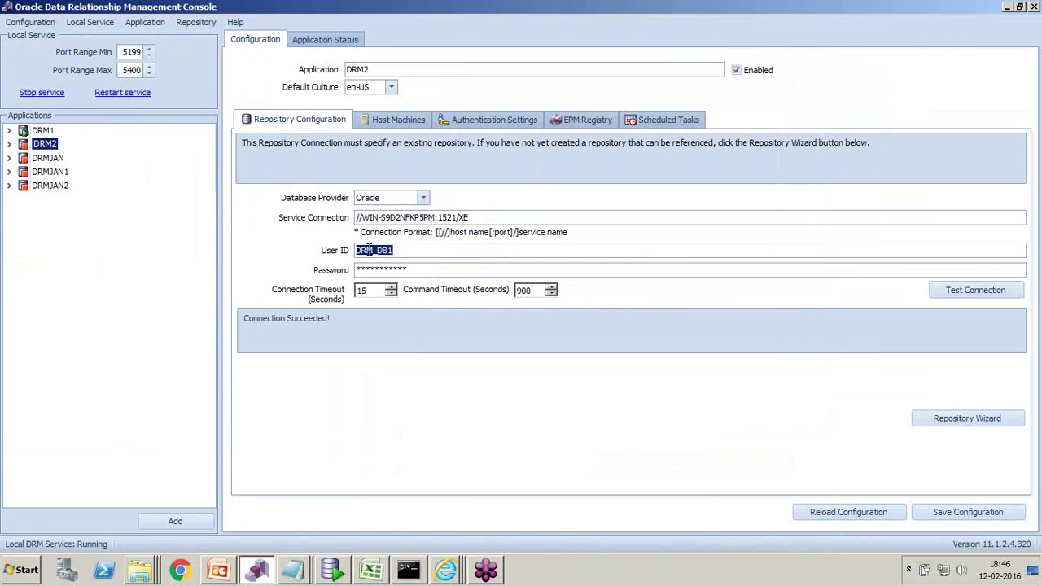
left_click(46, 132)
double_click(379, 252)
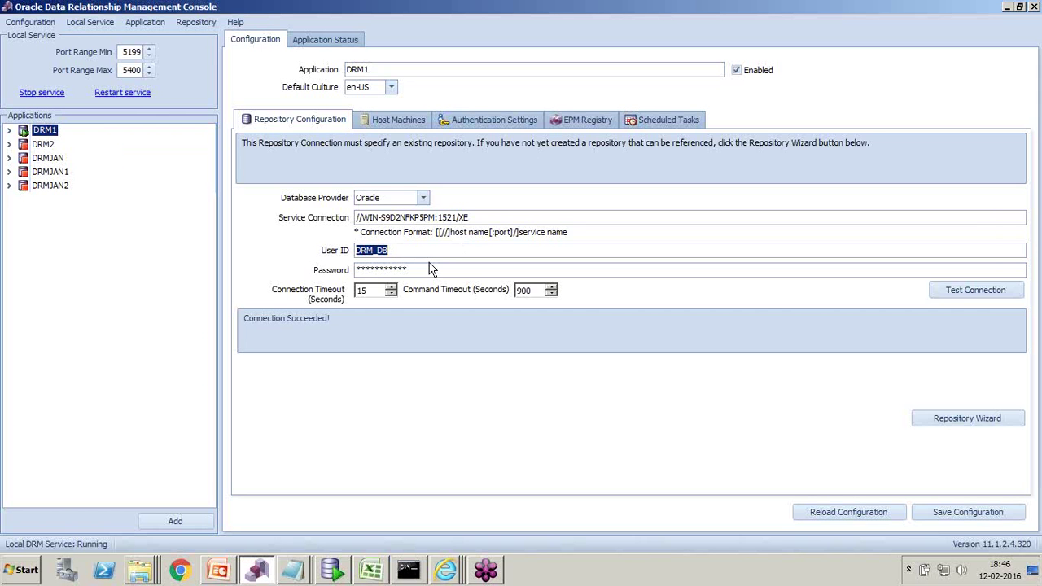
double_click(381, 253)
- Add and run 'select count(*) from user_tables;' below the rm_version query
left_click(331, 570)
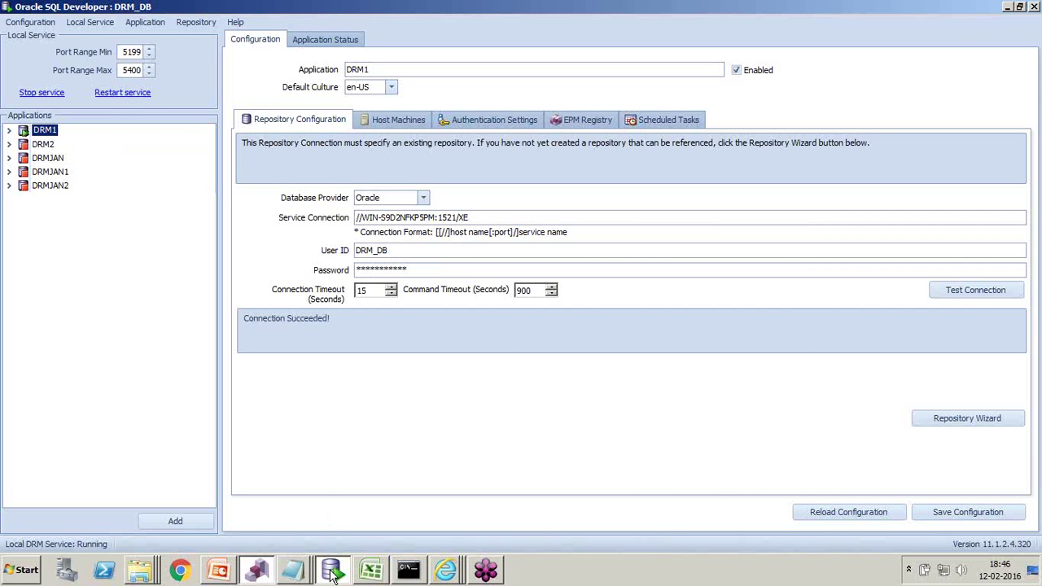
key("Return")
key("Return")
type("select ")
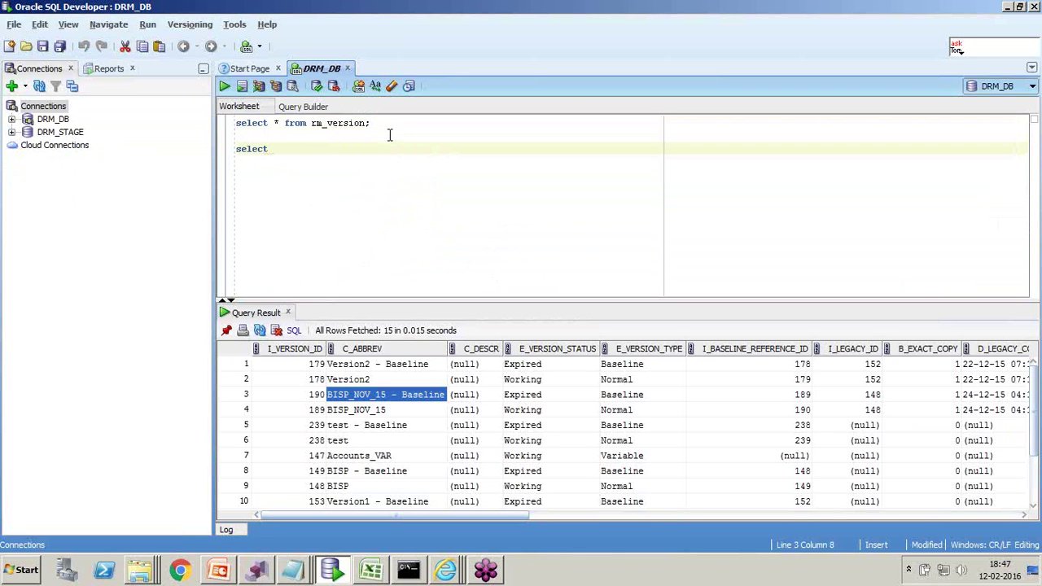
type("count(*)")
type("from user_tables;")
left_click_drag(415, 149, 235, 149)
left_click(225, 86)
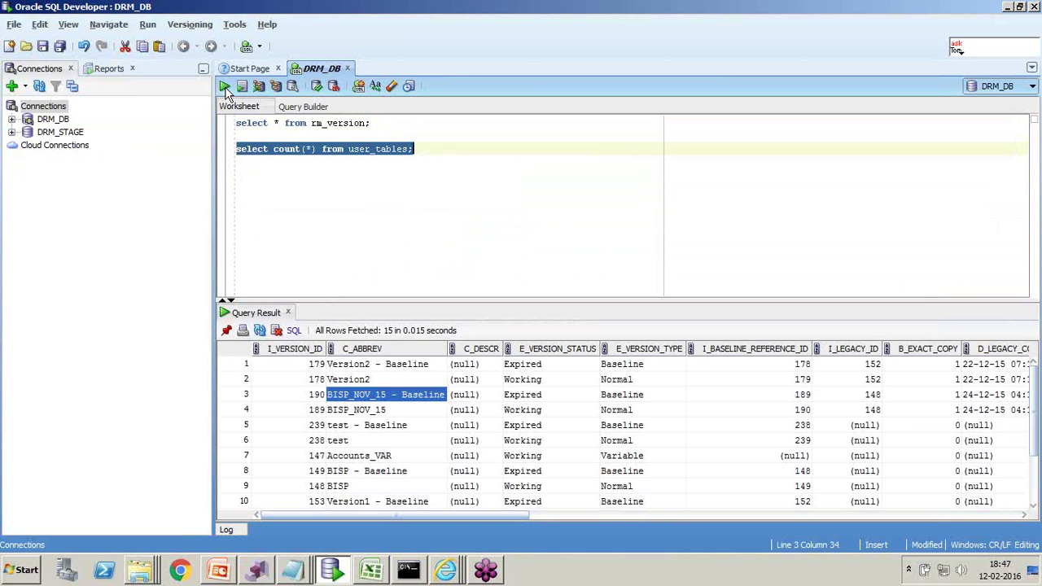
- Disconnect the DRM_DB connection in SQL Developer
right_click(53, 122)
left_click(69, 145)
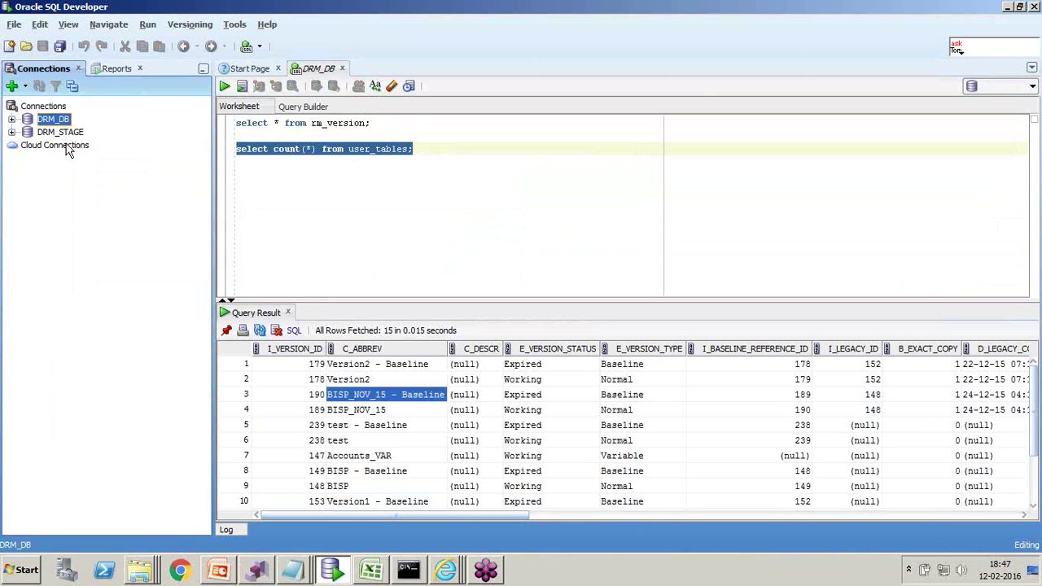
right_click(63, 122)
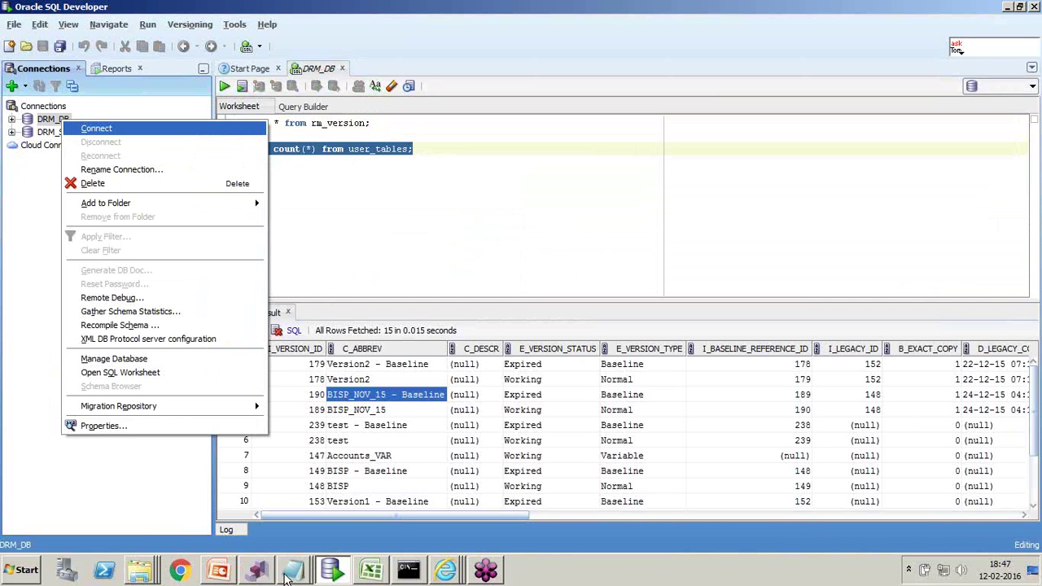
- Highlight DRM_DB11, RM_USER_PROP_HIERARCHY and RM_USER_PROP_VERSION in drm-create-schema-objects, then return to SQL Developer
mouse_move(295, 575)
left_click(297, 541)
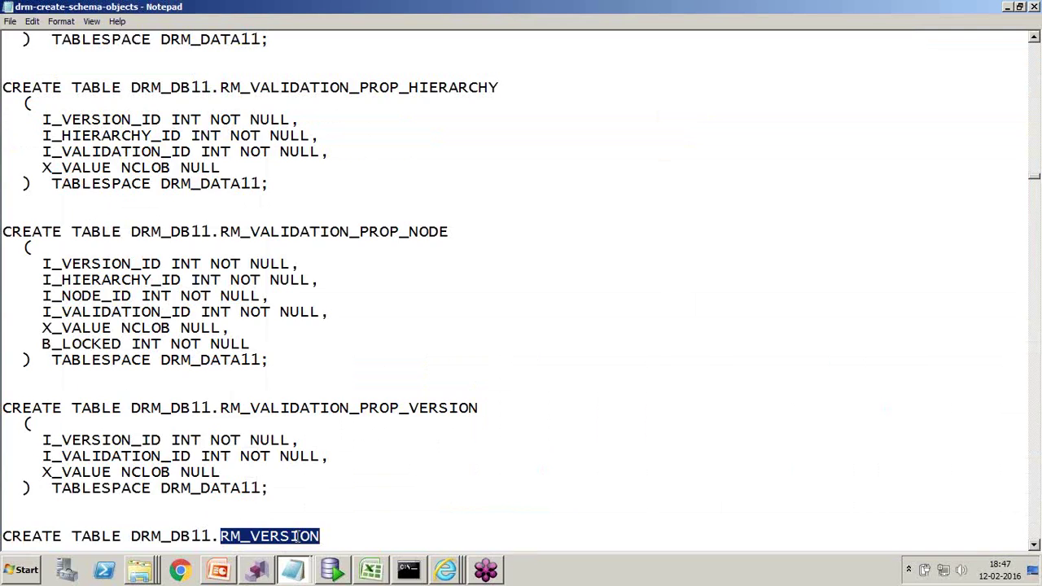
scroll(319, 246, "up", 14)
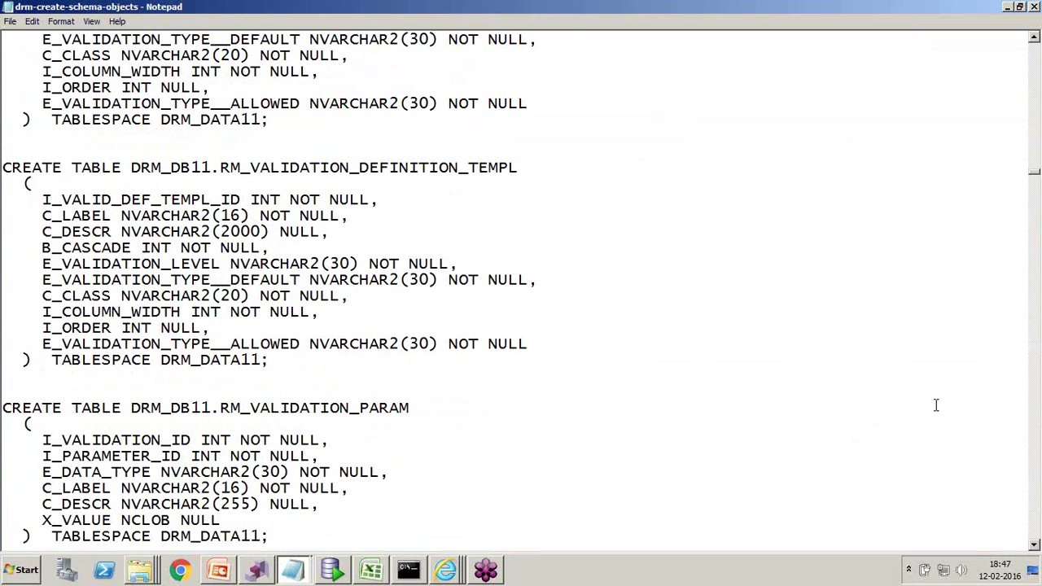
scroll(297, 334, "up", 15)
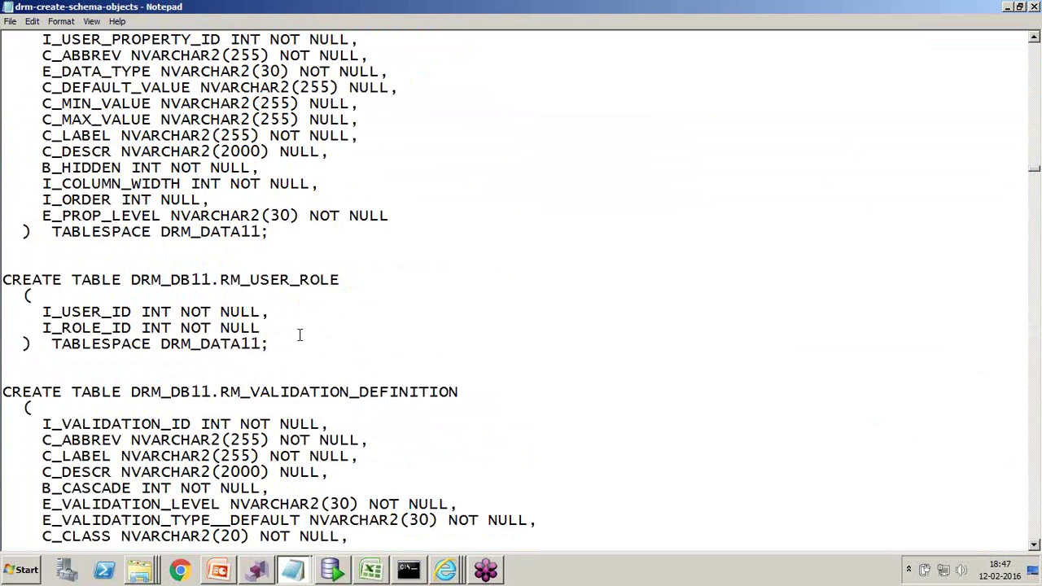
scroll(302, 326, "up", 5)
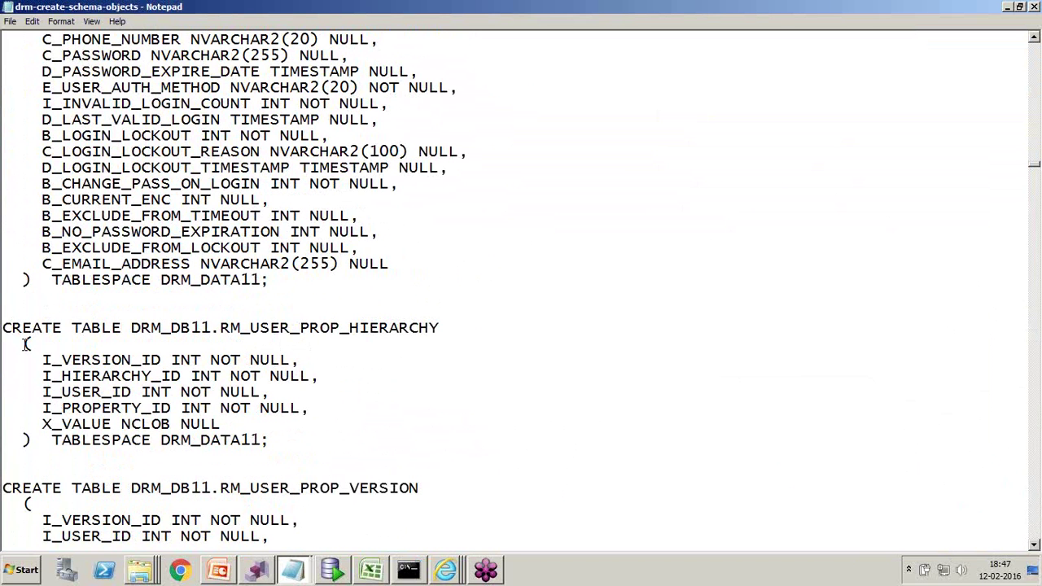
left_click_drag(131, 327, 210, 327)
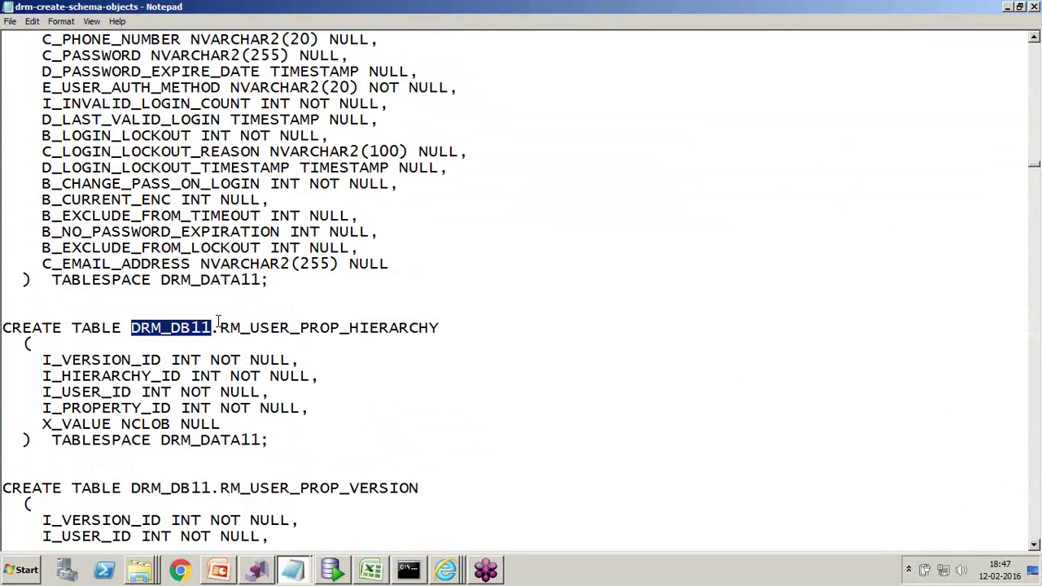
left_click_drag(220, 327, 429, 327)
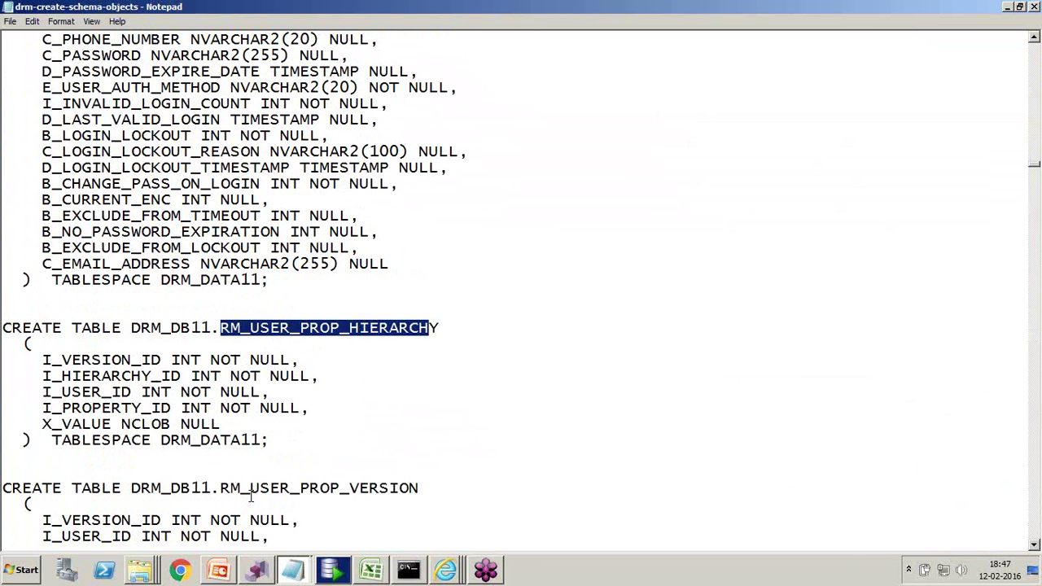
left_click_drag(222, 488, 425, 488)
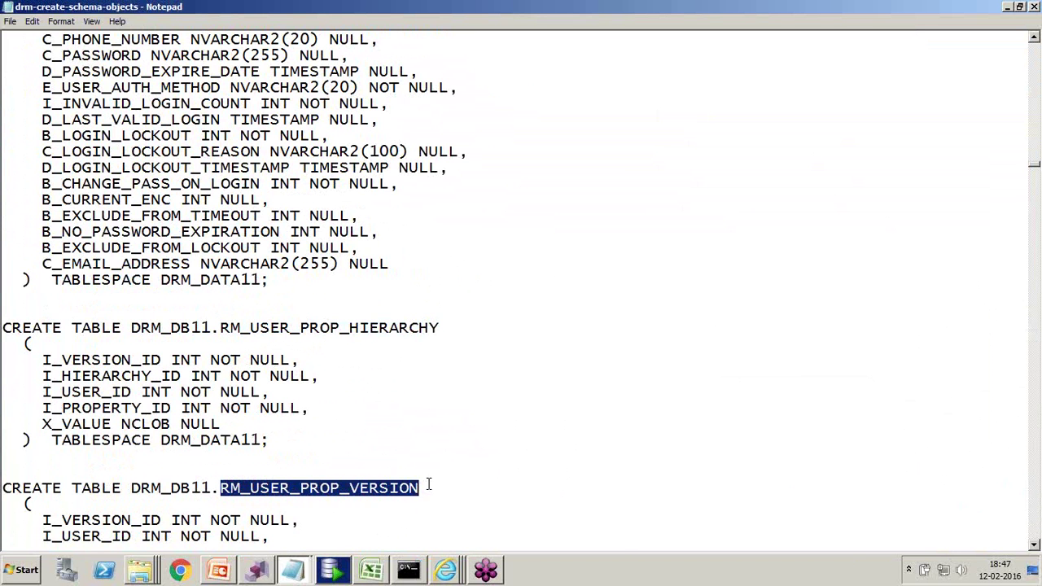
left_click(332, 571)
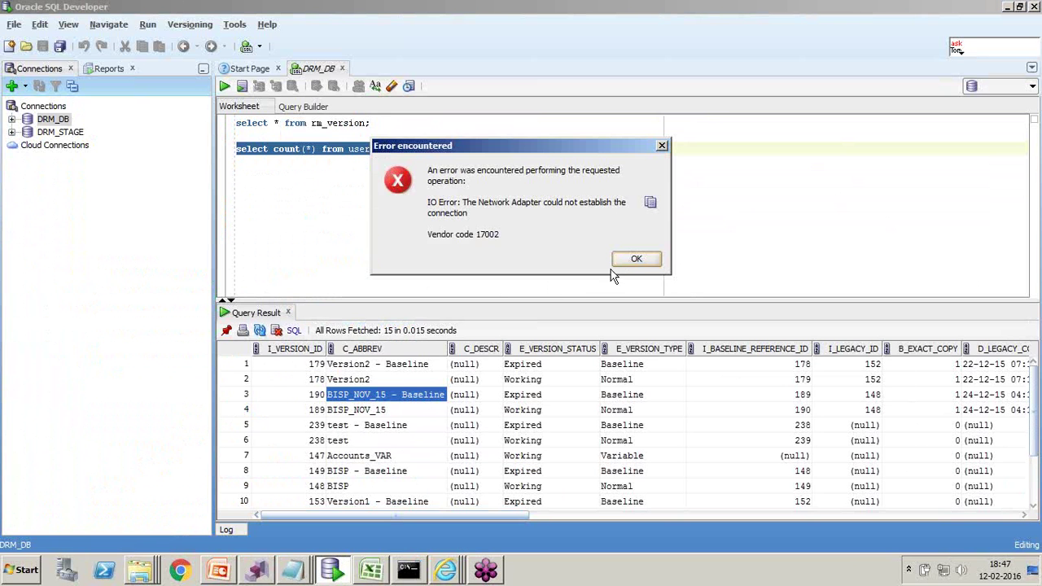
- Dismiss the Network Adapter error and rerun the user_tables count on the DRM_DB connection
left_click(629, 262)
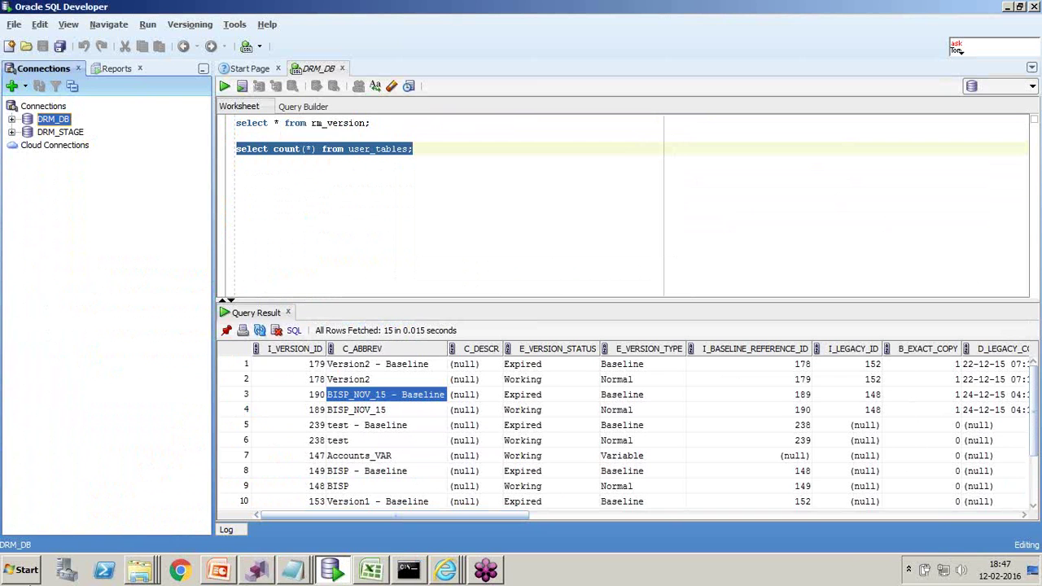
left_click(224, 86)
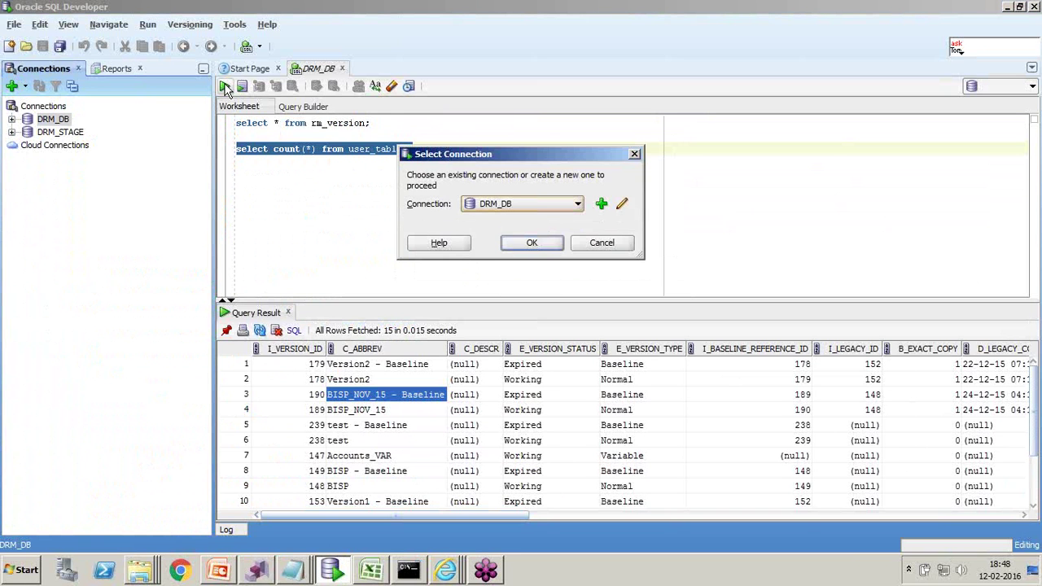
left_click(558, 244)
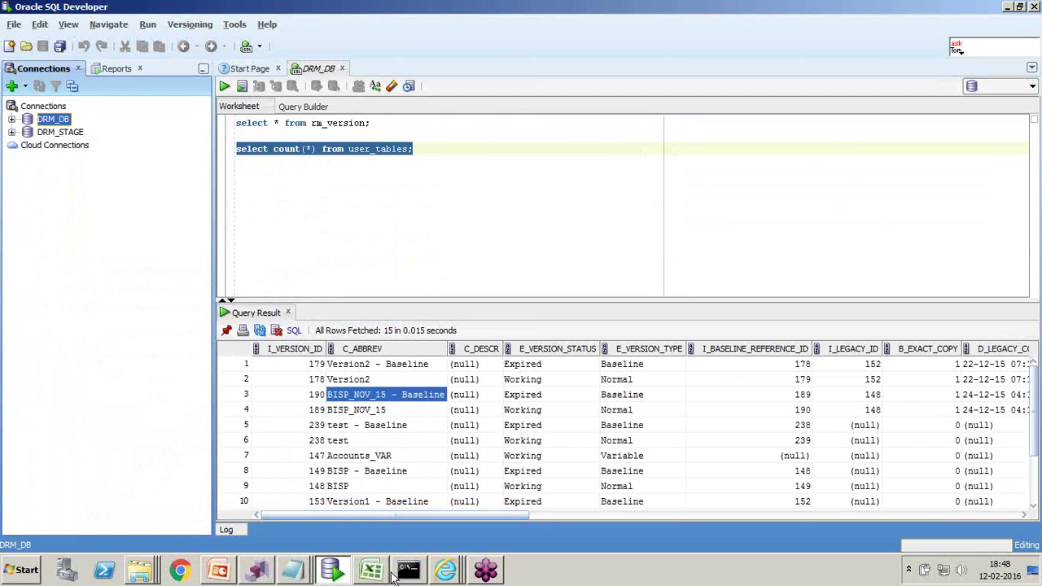
left_click(398, 575)
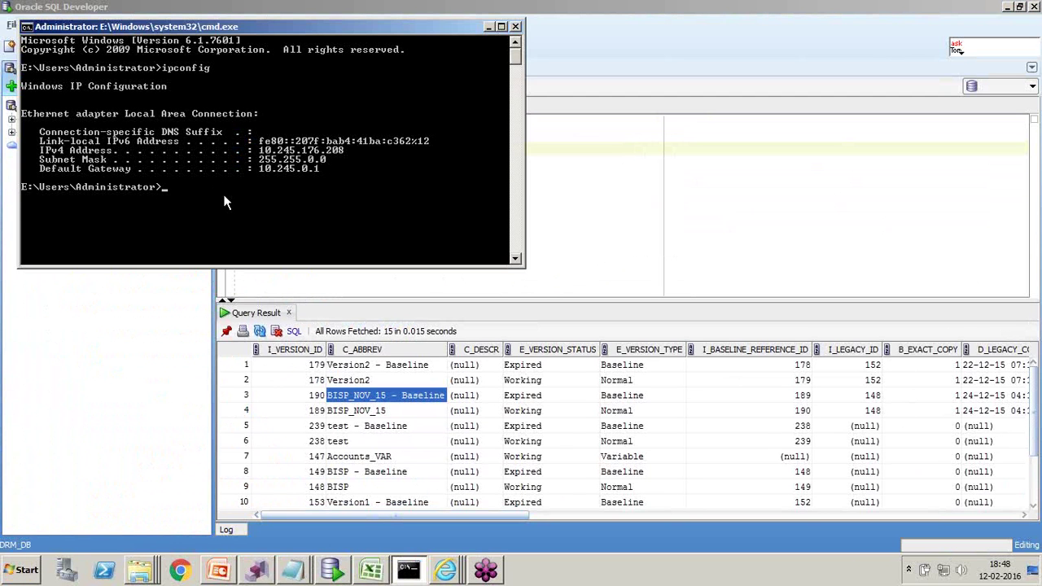
- Log SQL*Plus into DRM_DB@XE and count user_tables (122), then dismiss SQL Developer's error
key("Return")
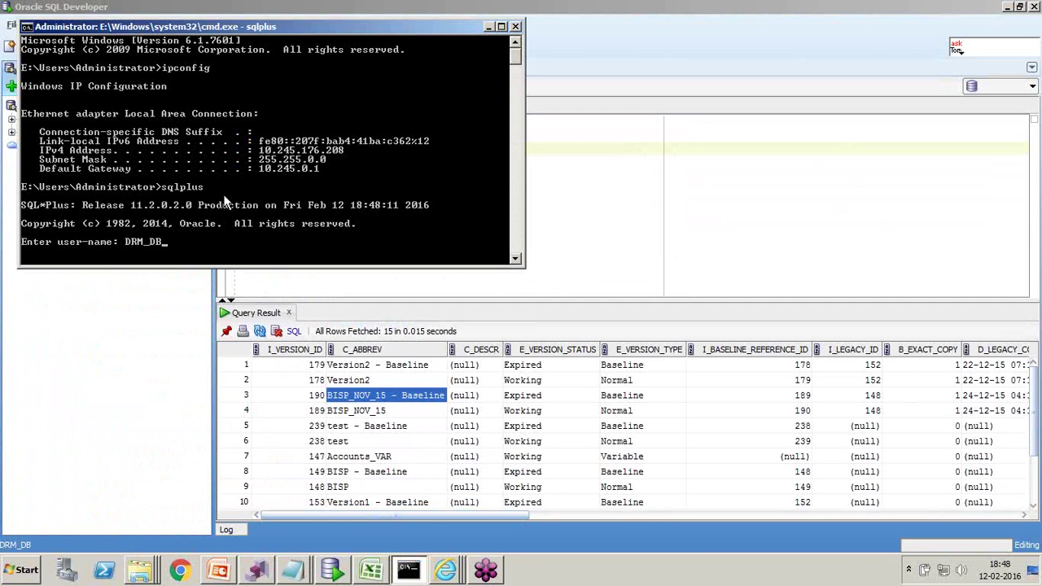
key("Return")
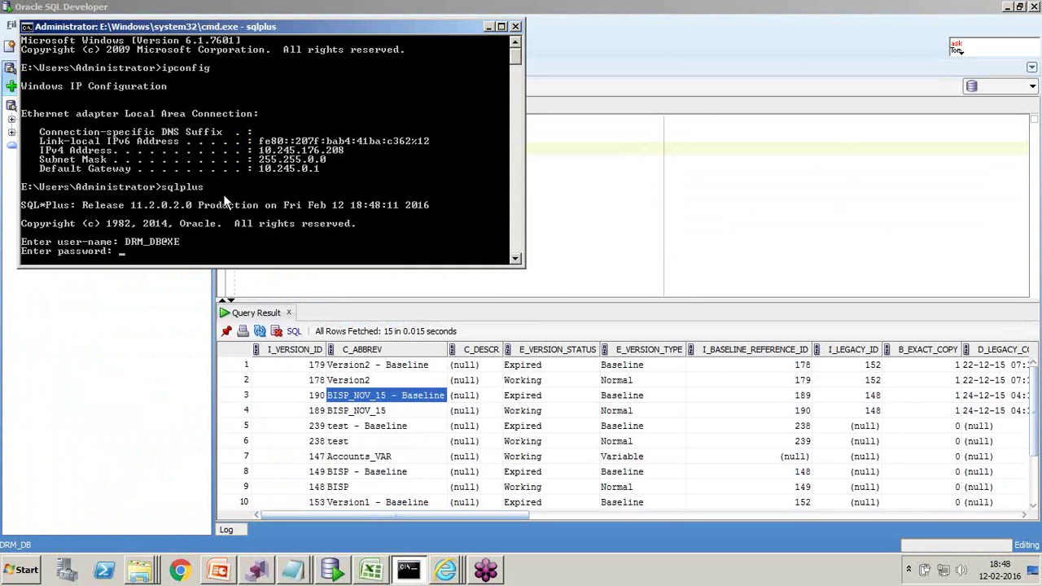
key("Return")
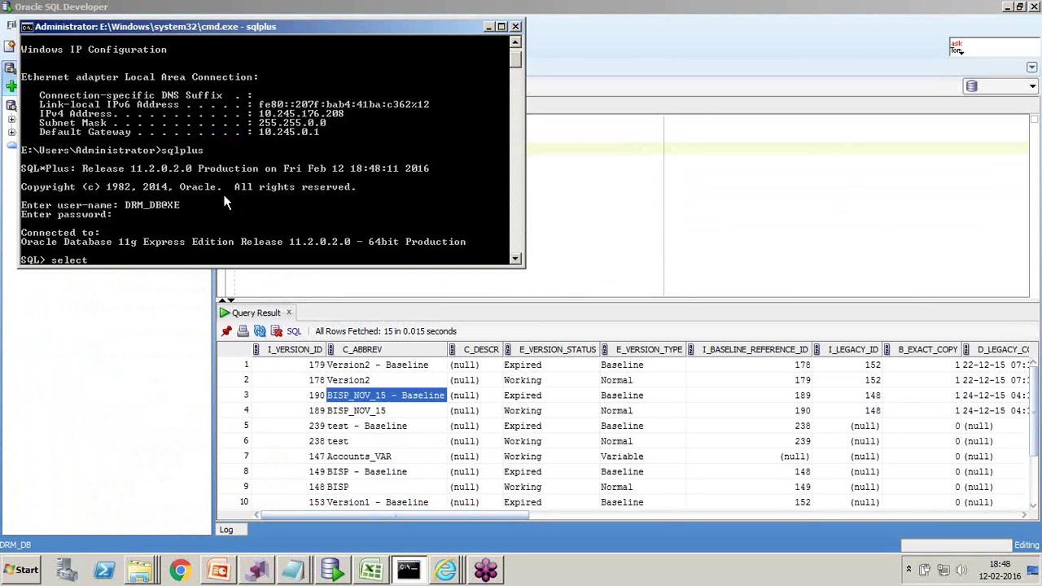
type("select count(")
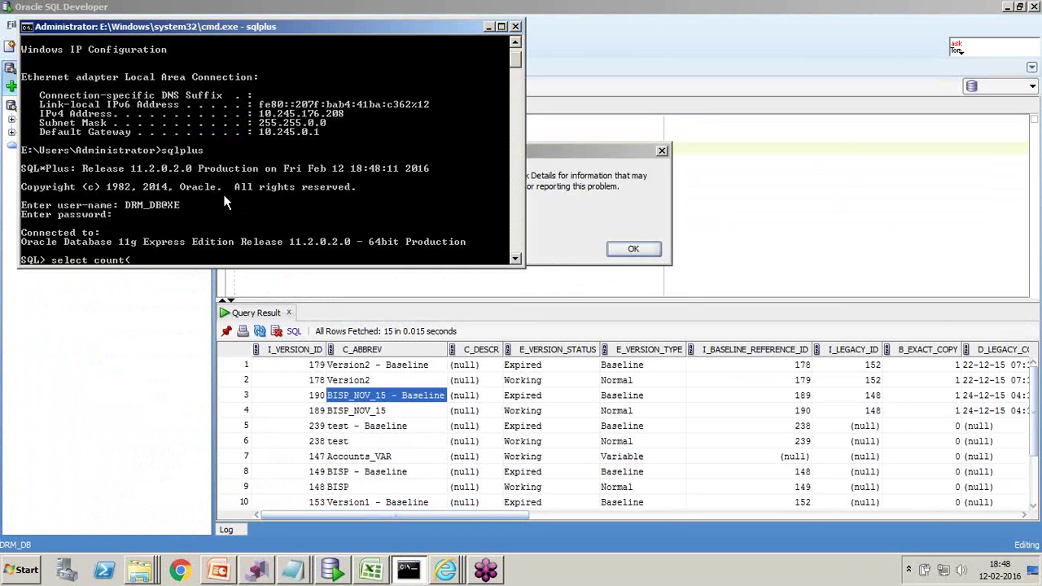
type("*) from")
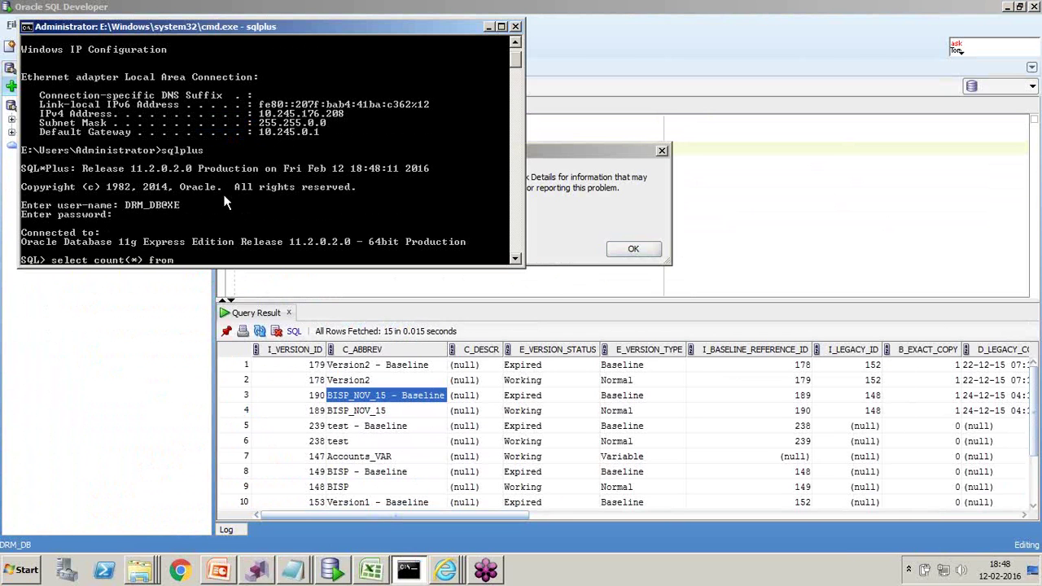
type(" user_tables;")
key("Return")
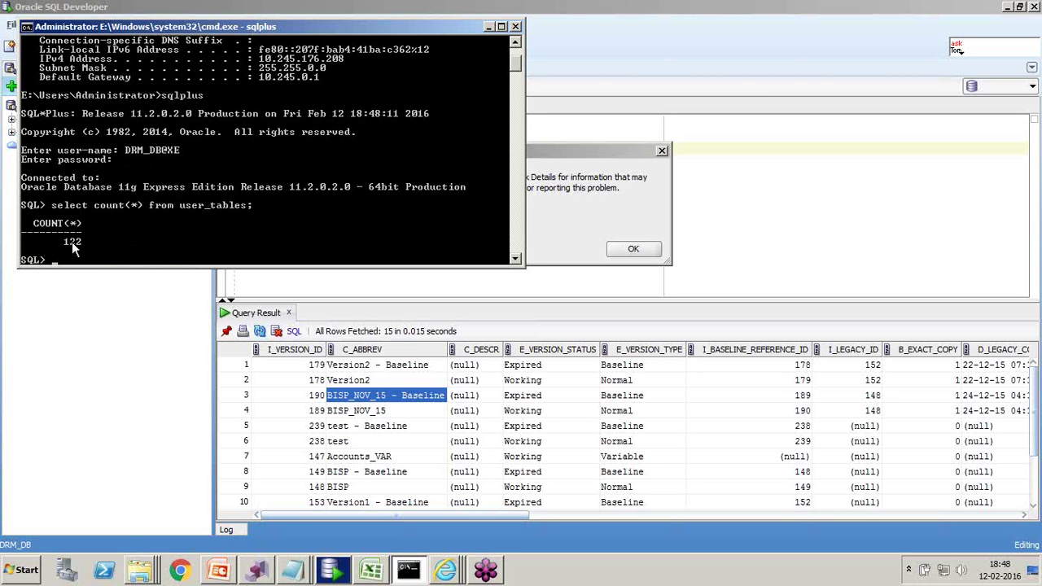
left_click(485, 27)
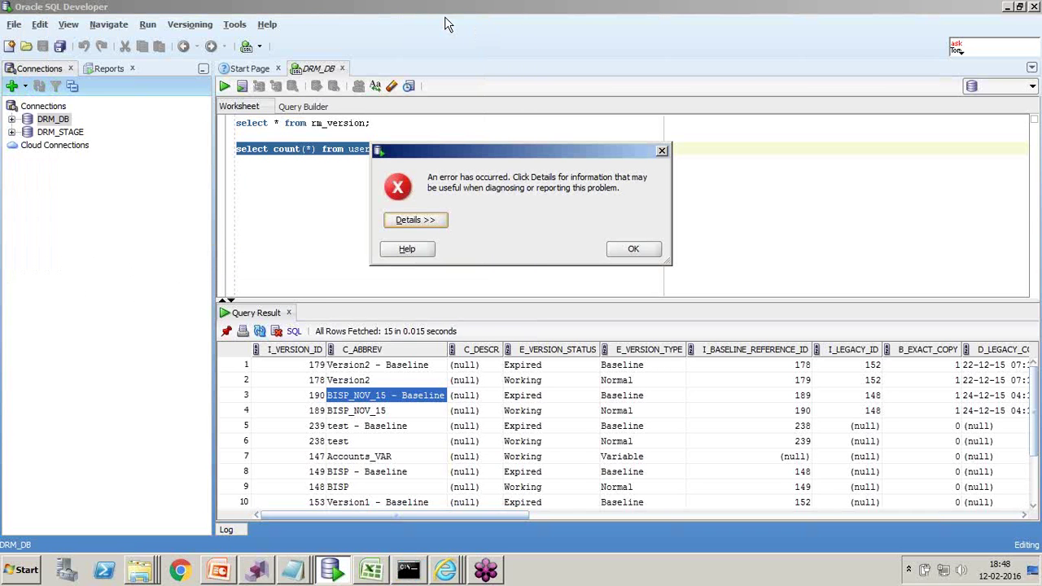
left_click(635, 251)
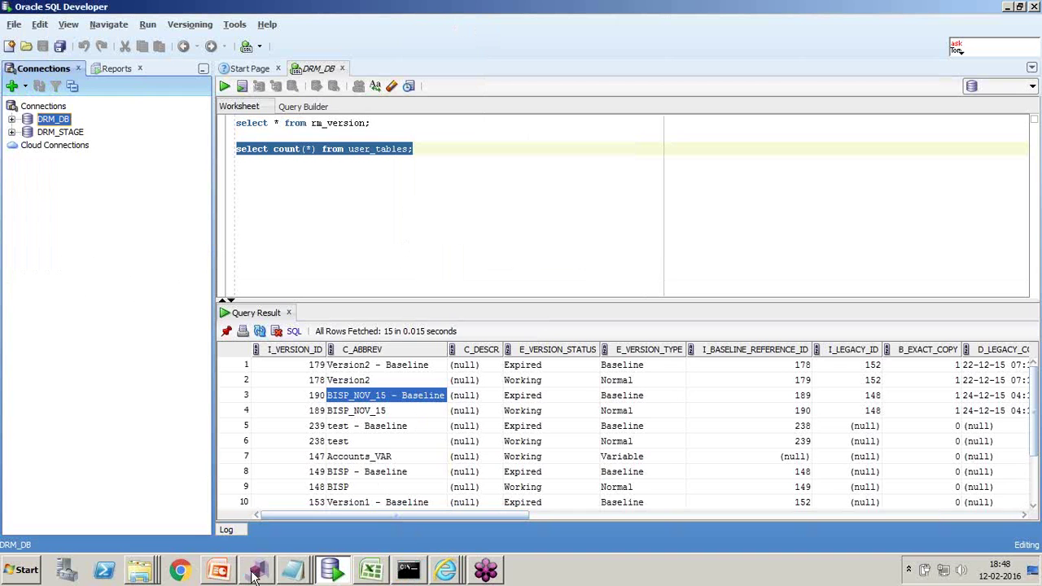
- Browse from the bin folder up to server, into config to select drm-config, and back to server
mouse_move(139, 572)
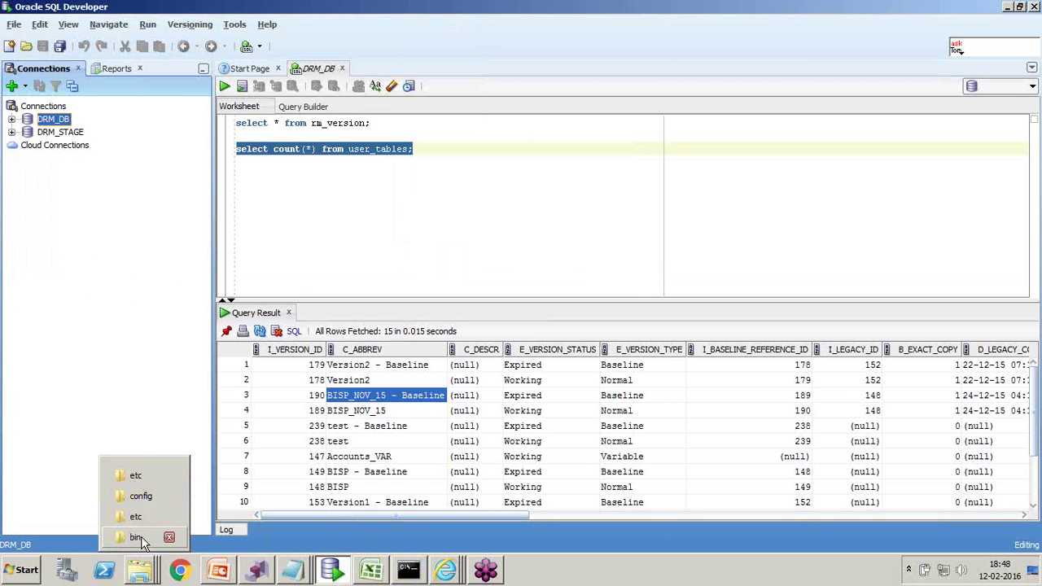
left_click(137, 539)
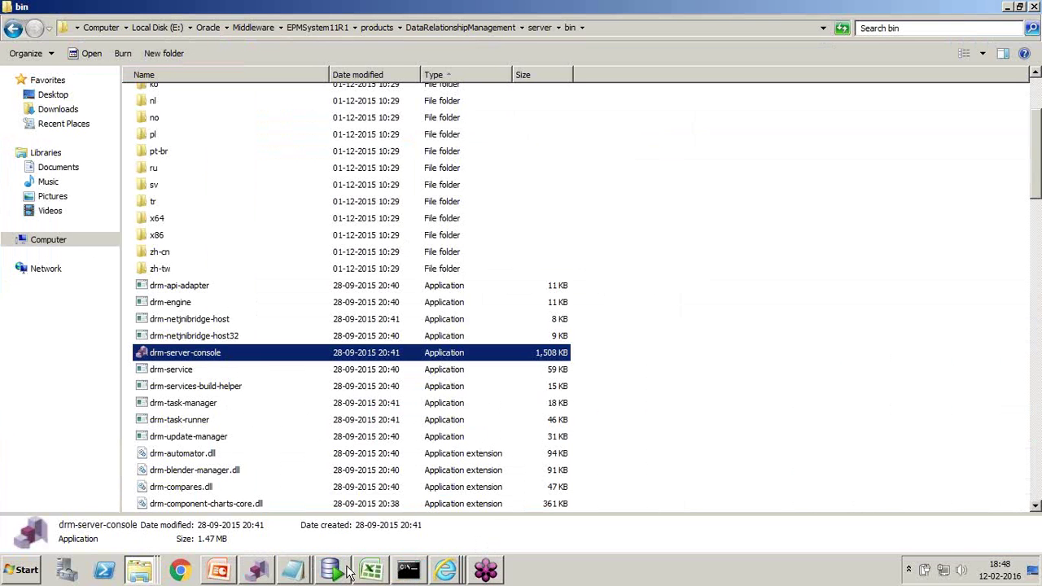
left_click(257, 569)
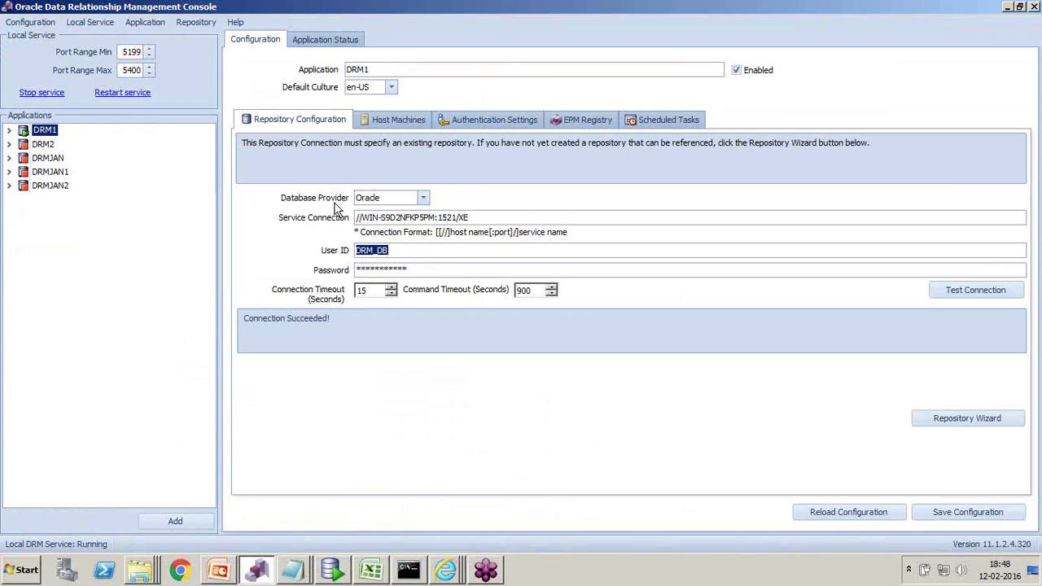
mouse_move(149, 574)
left_click(147, 541)
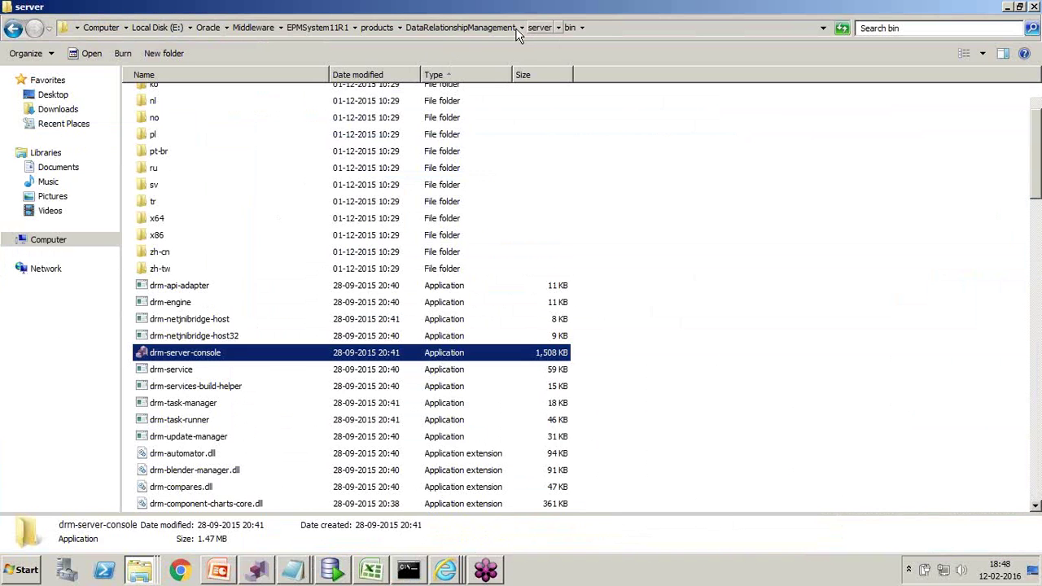
left_click(537, 28)
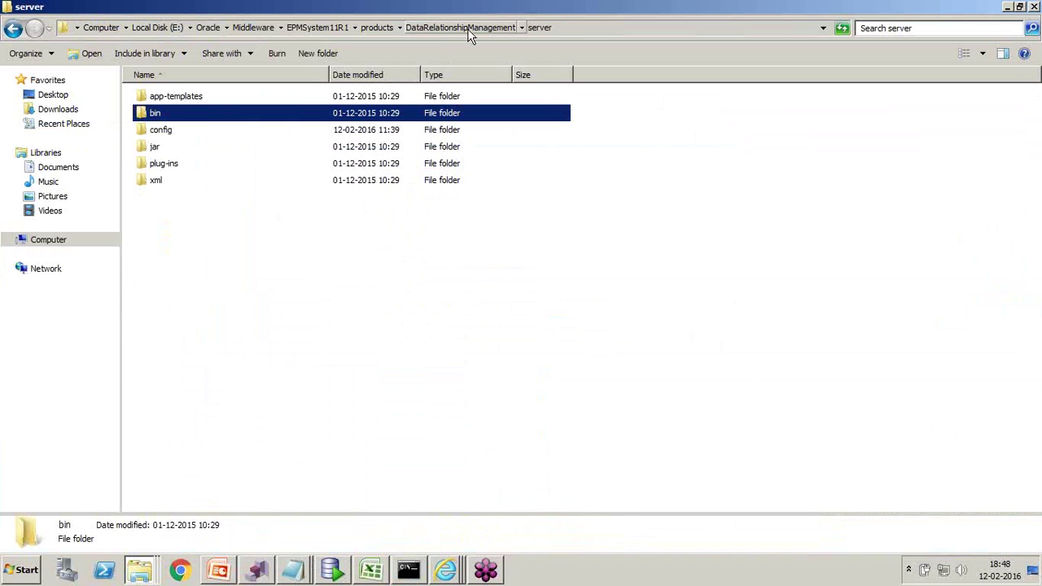
double_click(165, 131)
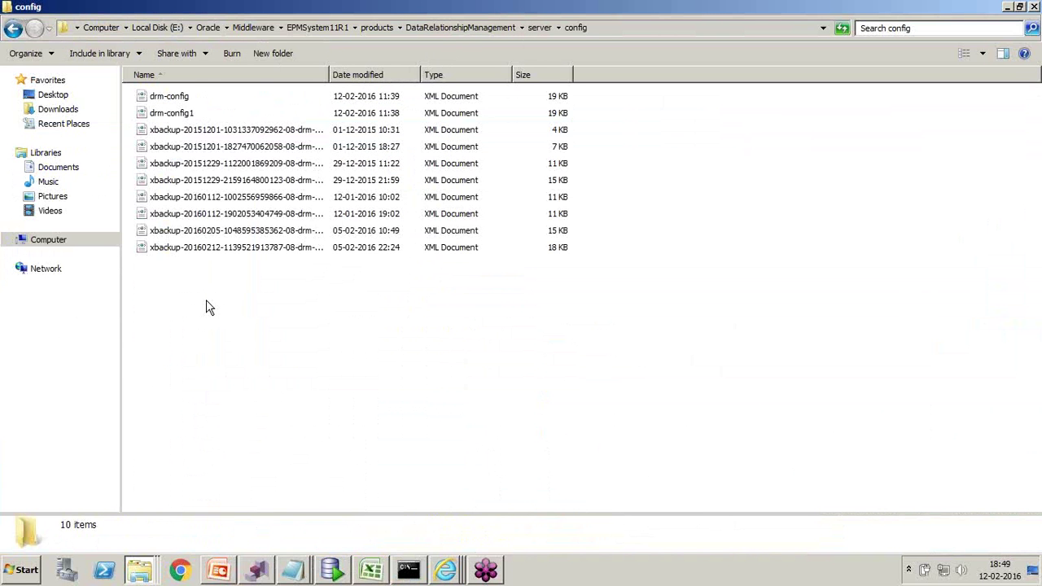
left_click(158, 103)
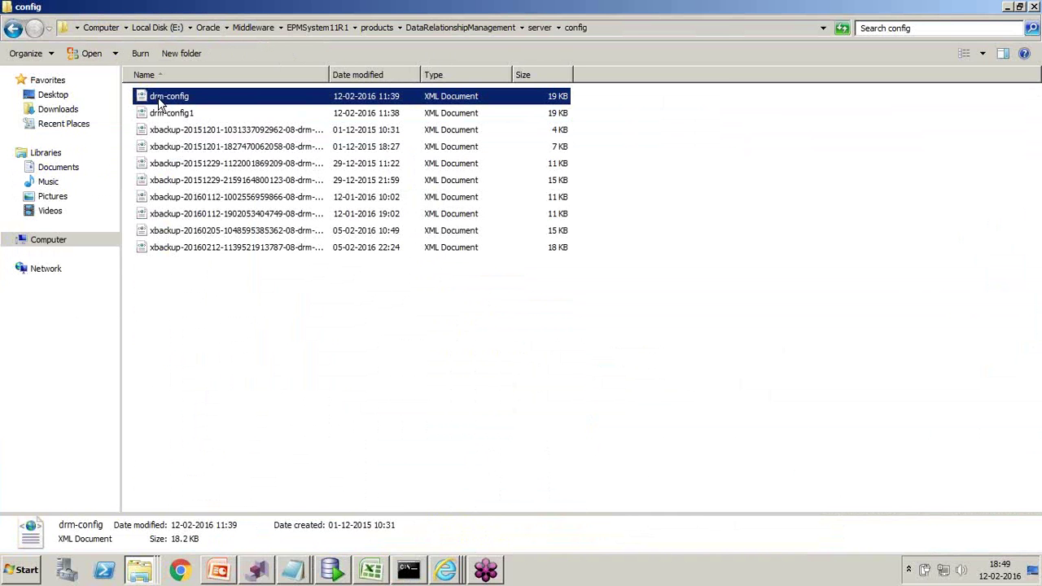
left_click(541, 27)
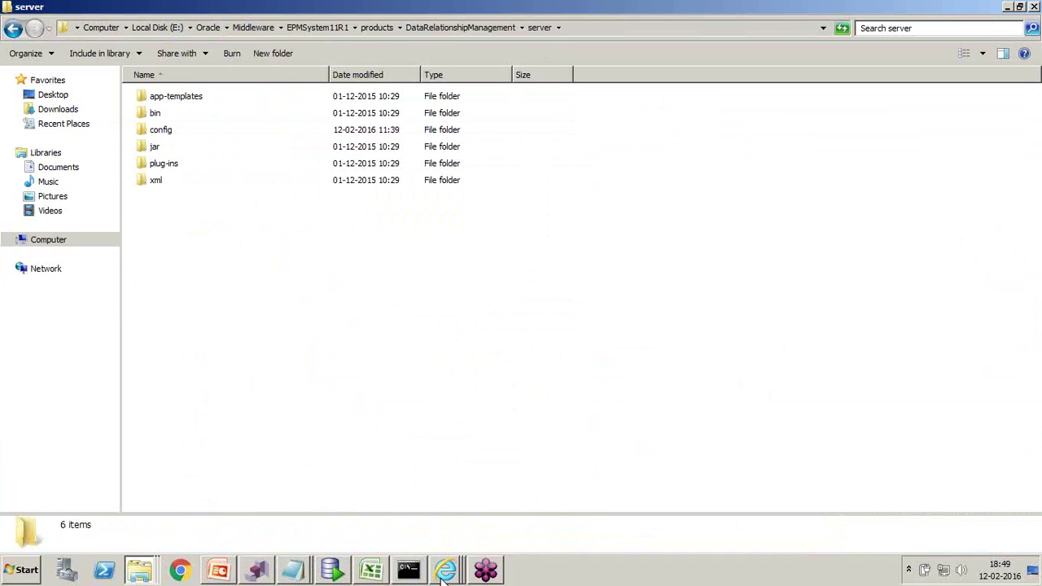
mouse_move(442, 576)
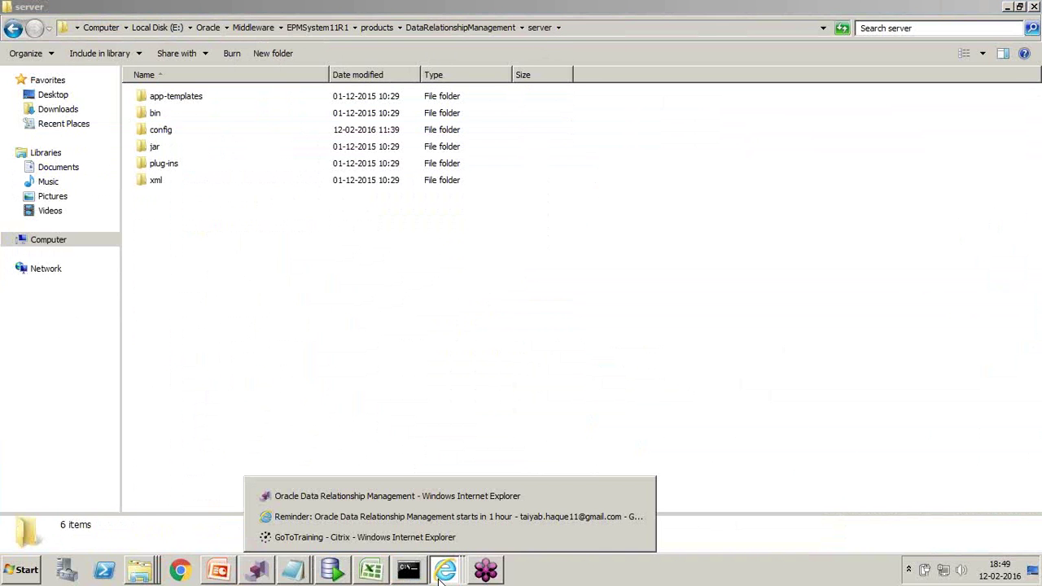
- Log on to the DRM1 application as admin with the account password
left_click(434, 498)
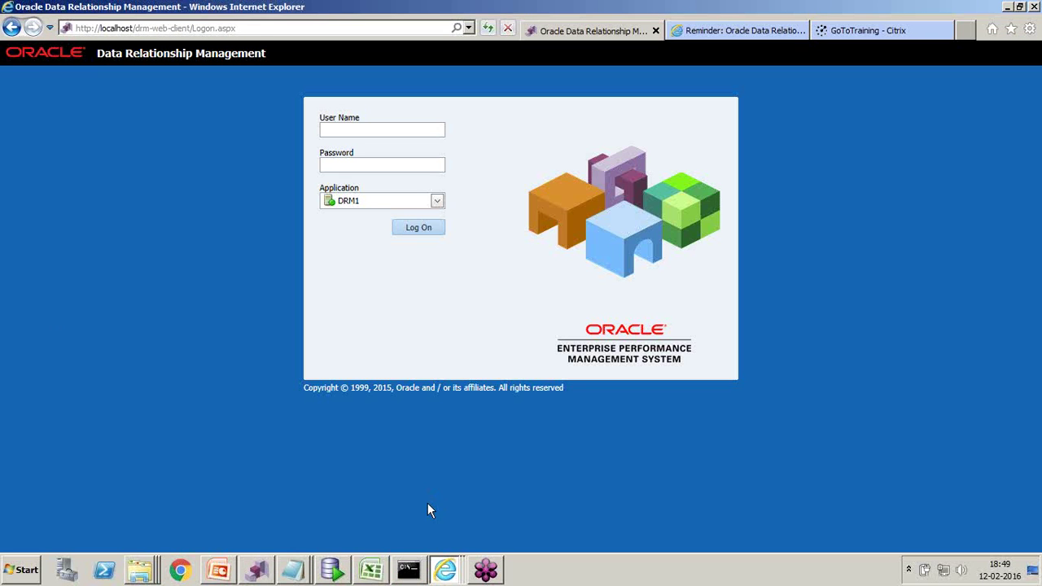
left_click(381, 132)
left_click(438, 201)
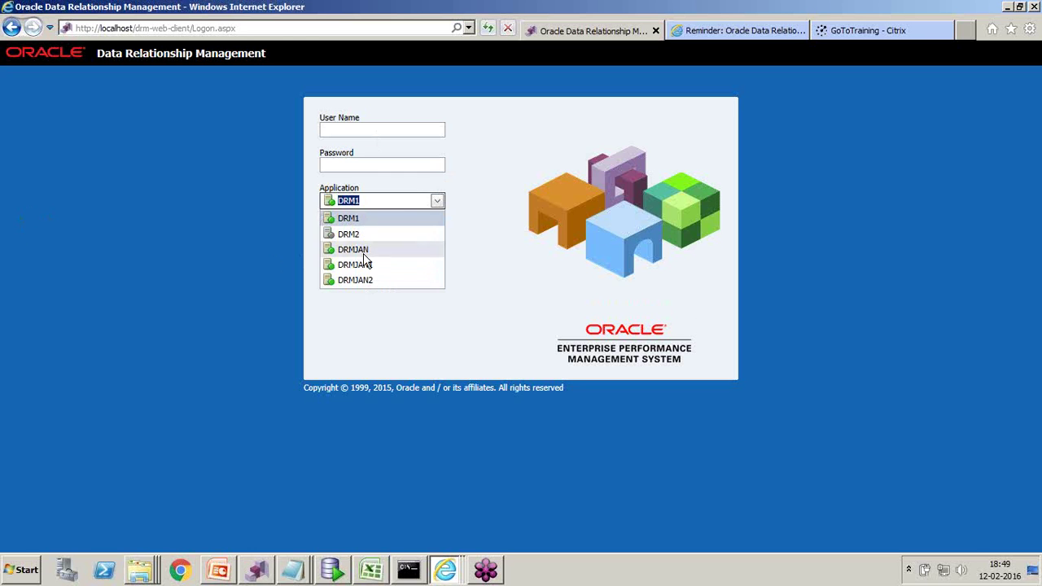
left_click(359, 131)
type("admin")
key("Tab")
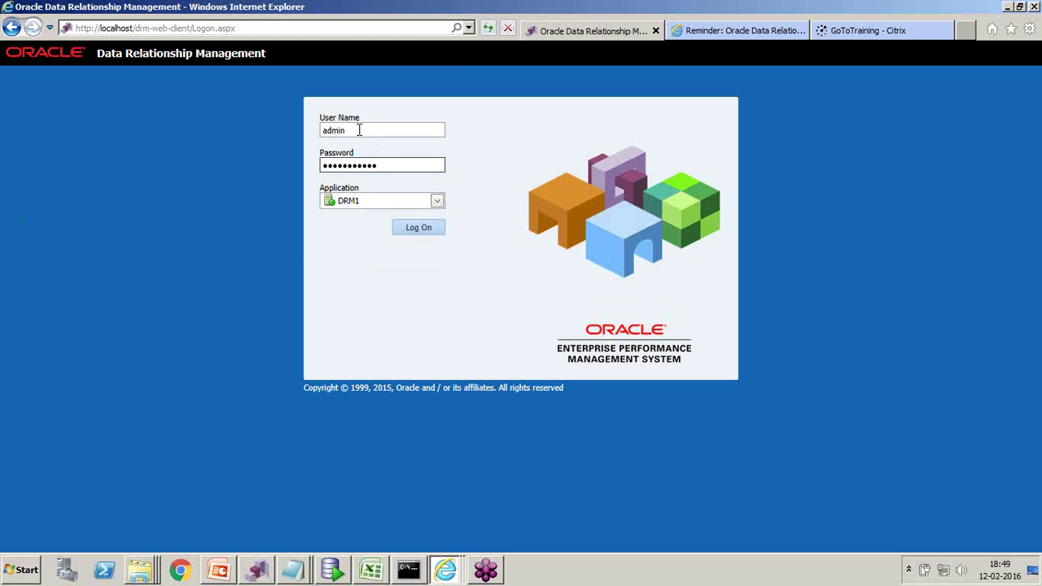
key("Return")
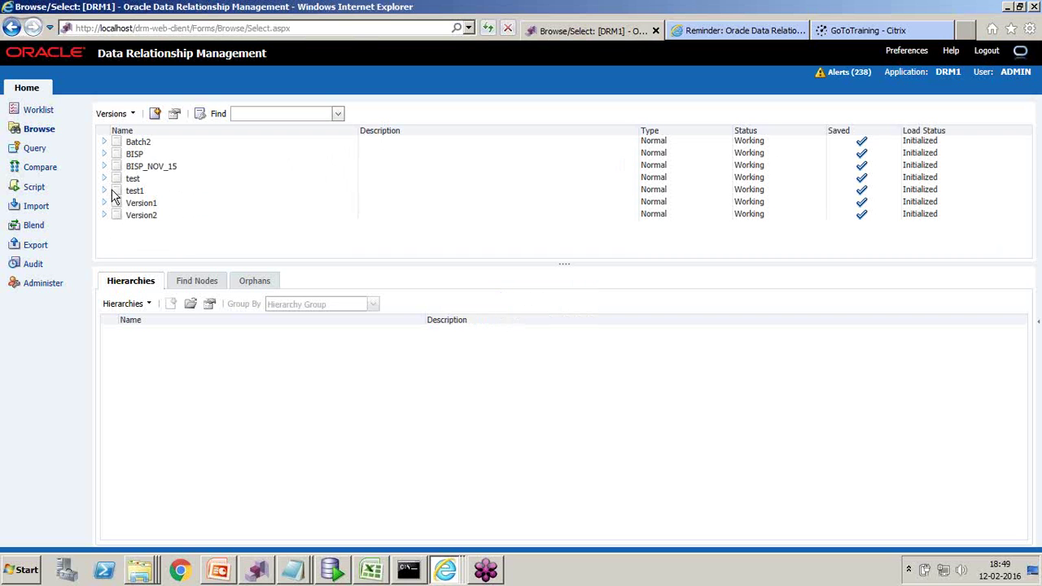
- Load the BISP_NOV_15 version and open its Product hierarchy tree
left_click(135, 166)
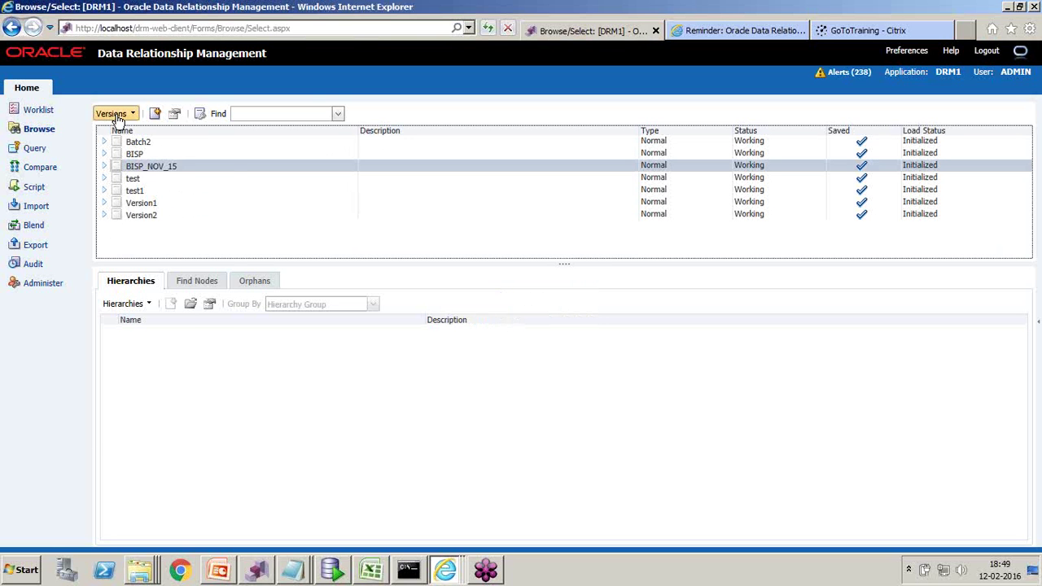
left_click(114, 114)
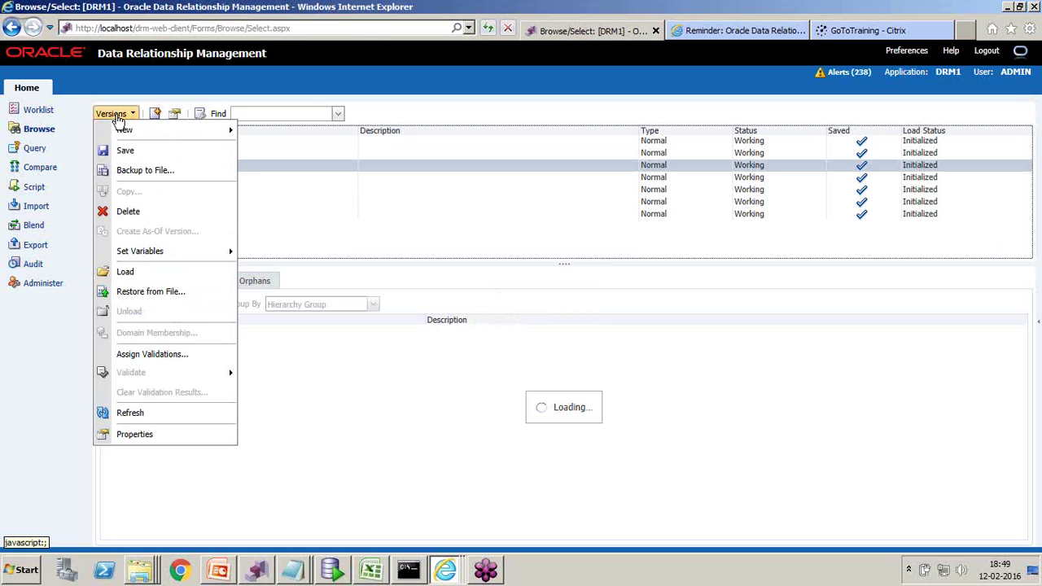
left_click(127, 272)
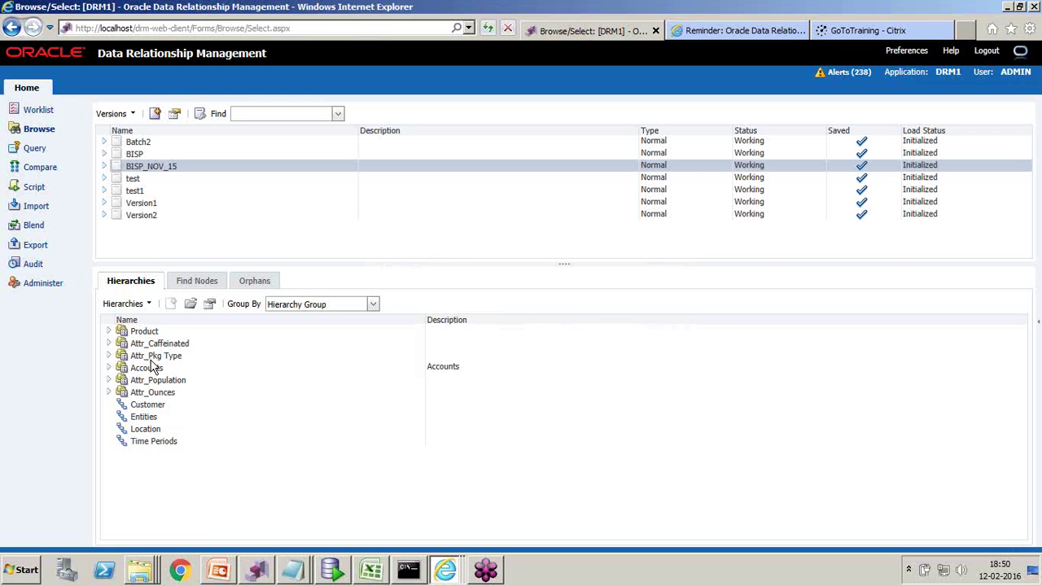
left_click(108, 344)
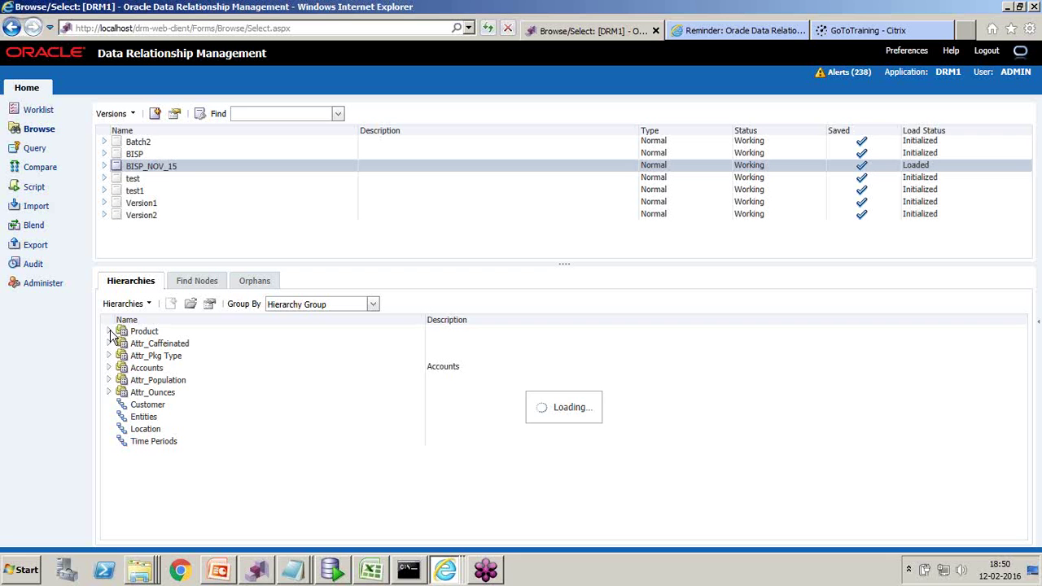
left_click(108, 332)
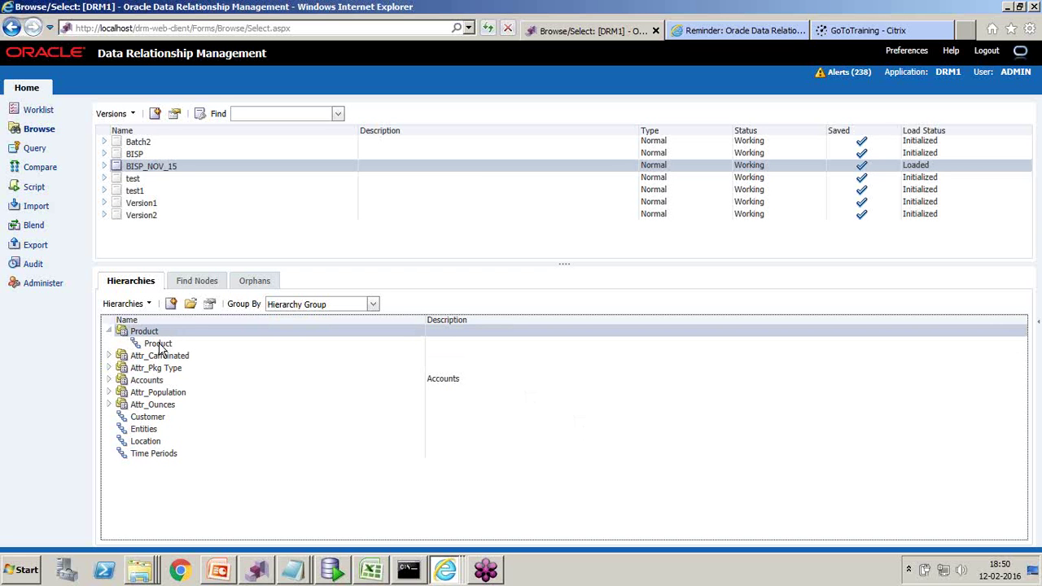
double_click(160, 344)
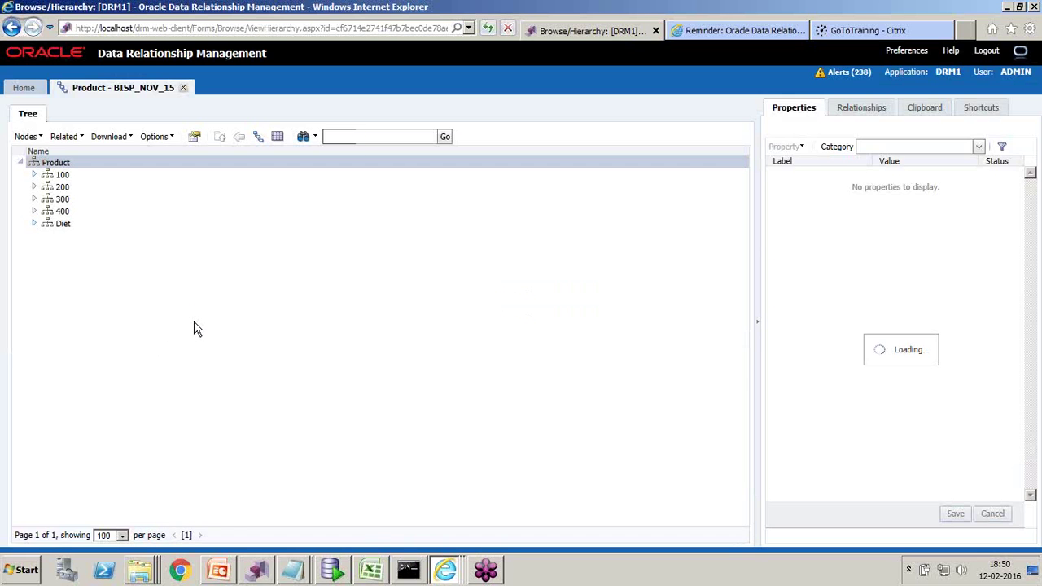
- In Excel, review Product's members 100, 200, 300, 400 and Diet in column B
left_click(377, 573)
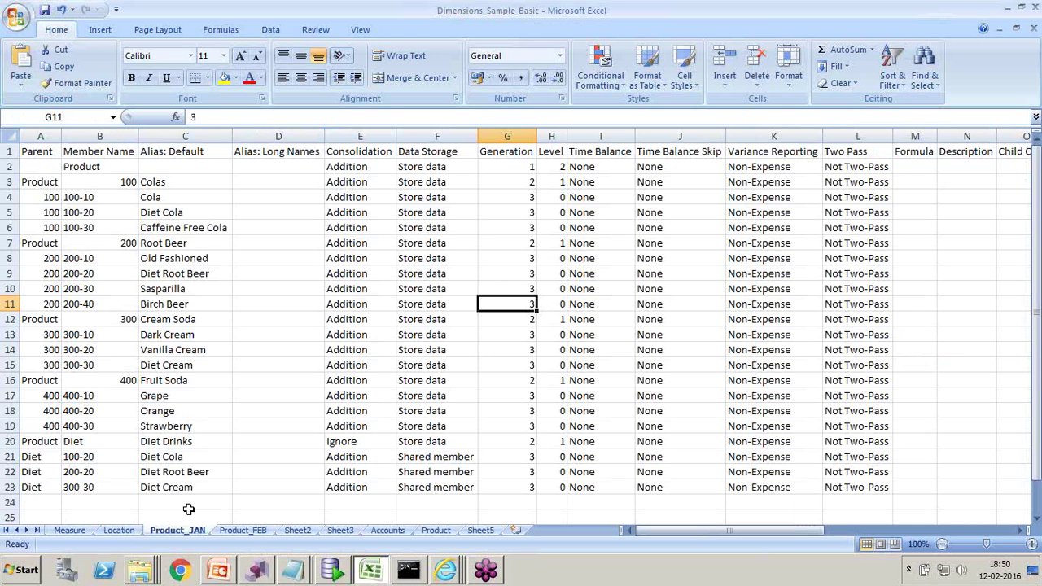
left_click(39, 182)
left_click(107, 185)
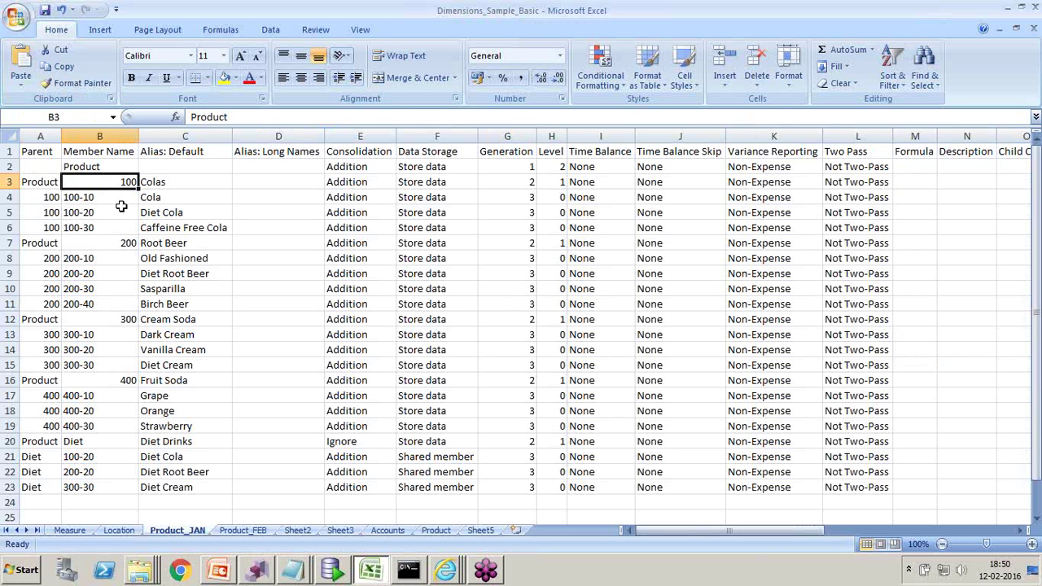
left_click(110, 246)
left_click(107, 319)
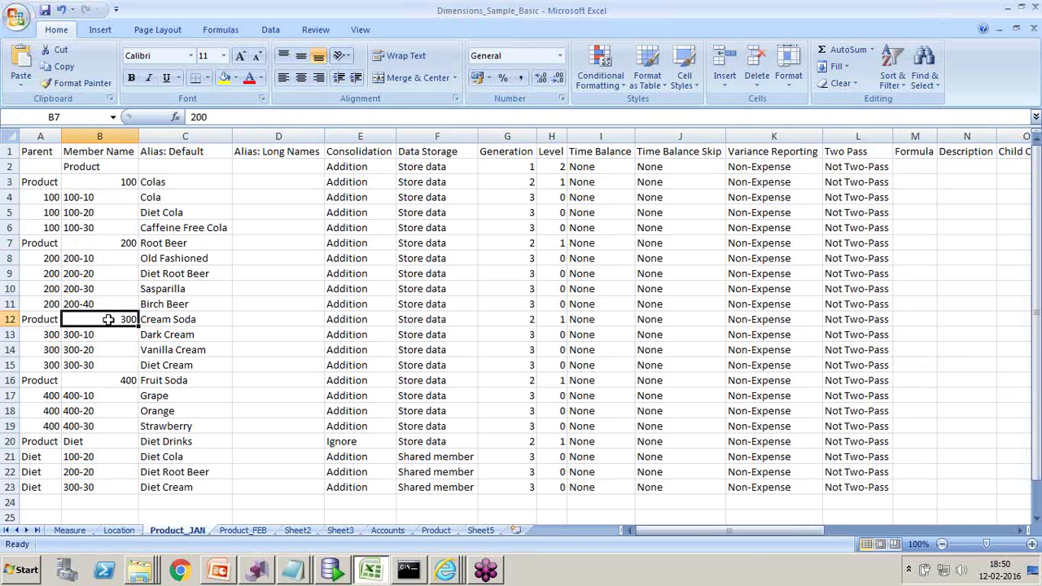
left_click(114, 381)
left_click(78, 441)
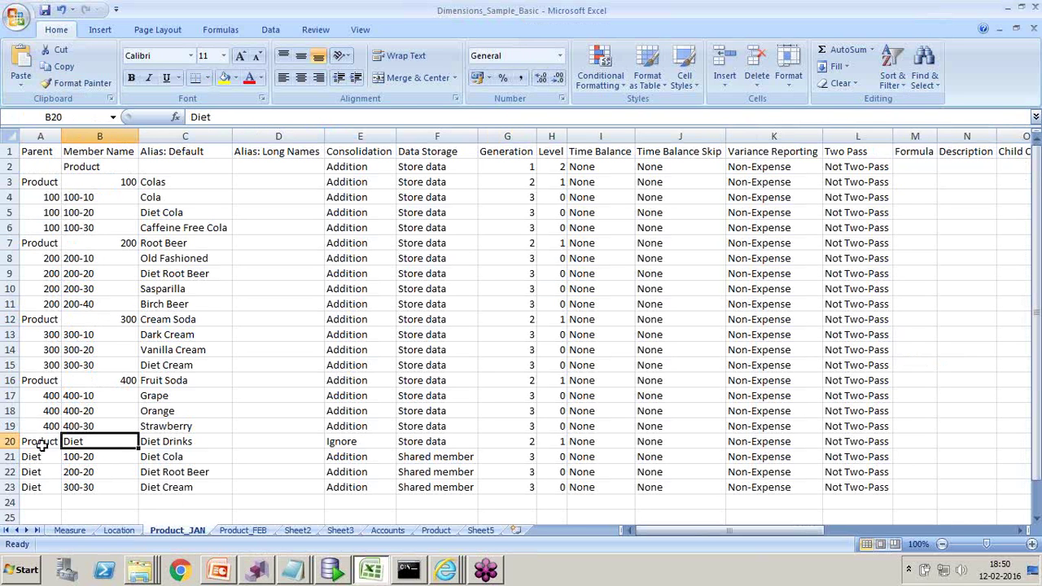
left_click(39, 442)
key("alt+Tab")
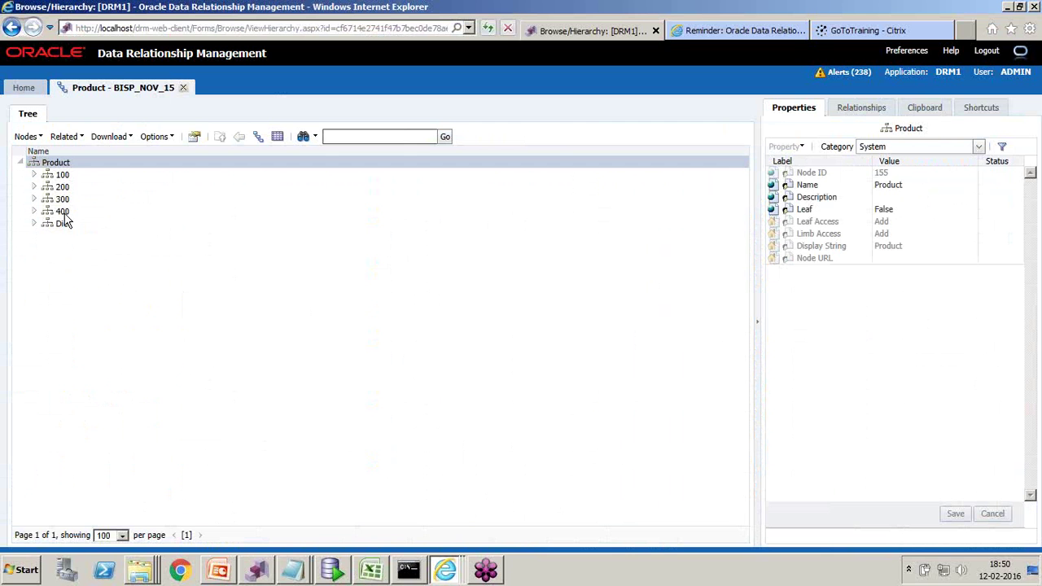
- Expand node 100 in DRM and compare its children with Excel cells B4:B6
double_click(49, 176)
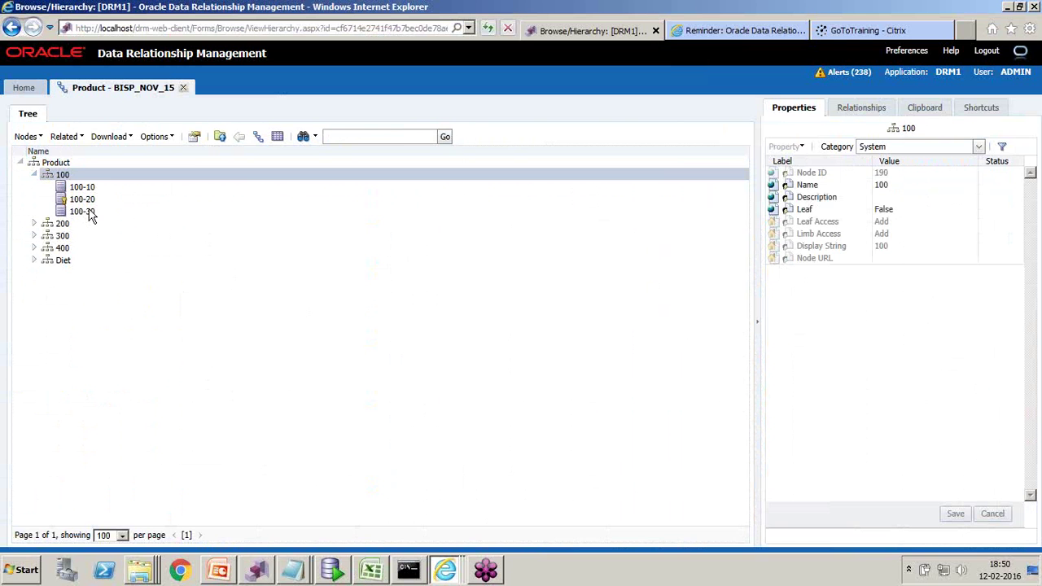
key("alt+Tab")
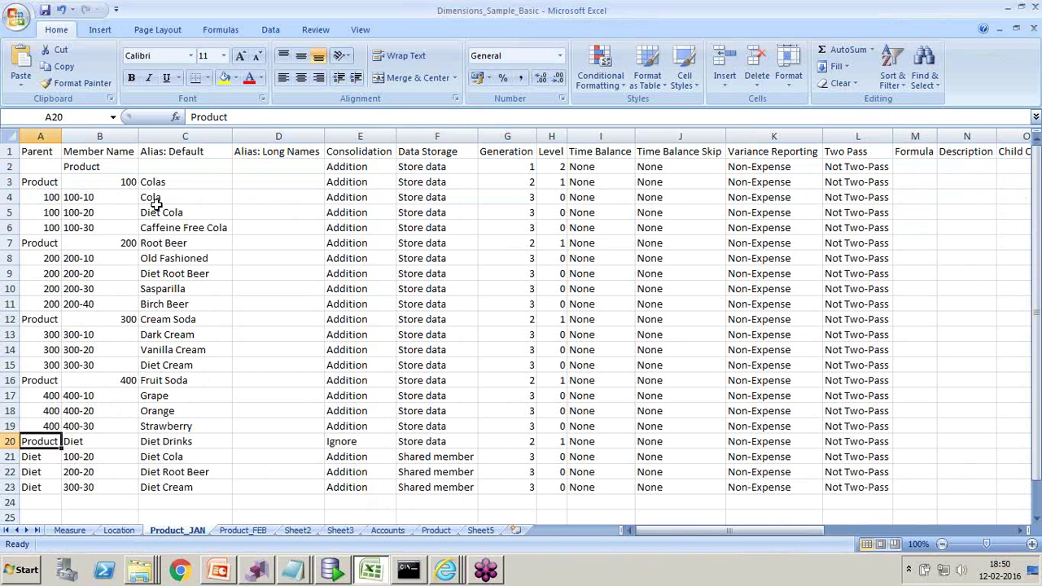
left_click_drag(99, 197, 100, 228)
key("alt+Tab")
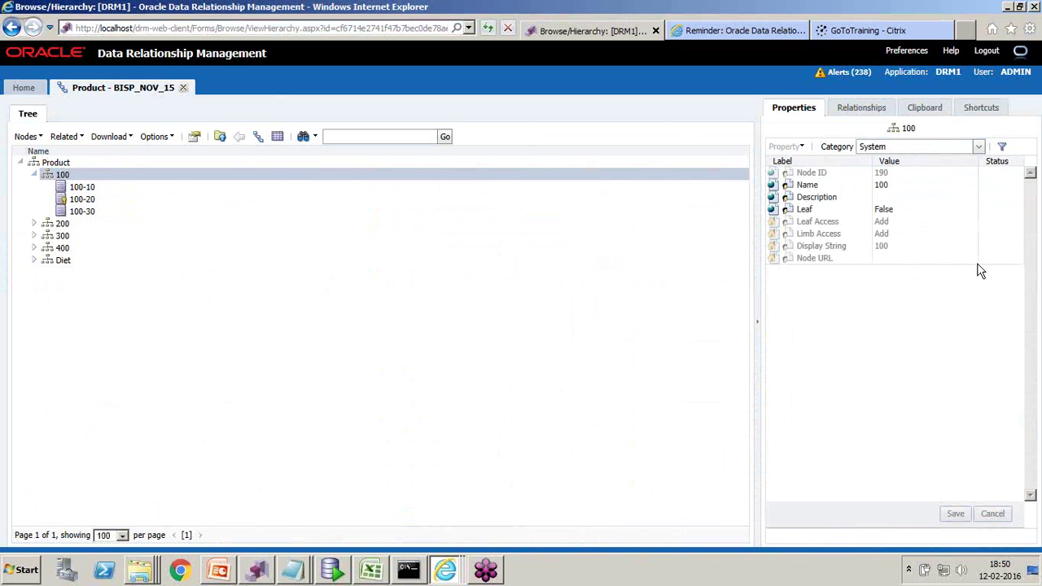
- Switch node 100's property category to Essbase to show Alias Colas and Consolidation Addition
left_click(979, 151)
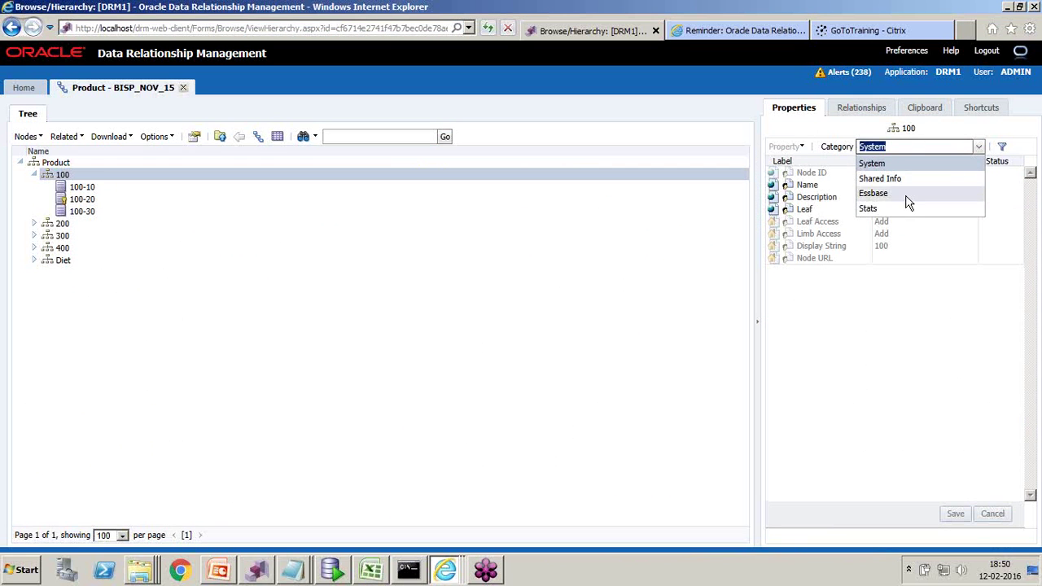
left_click(907, 196)
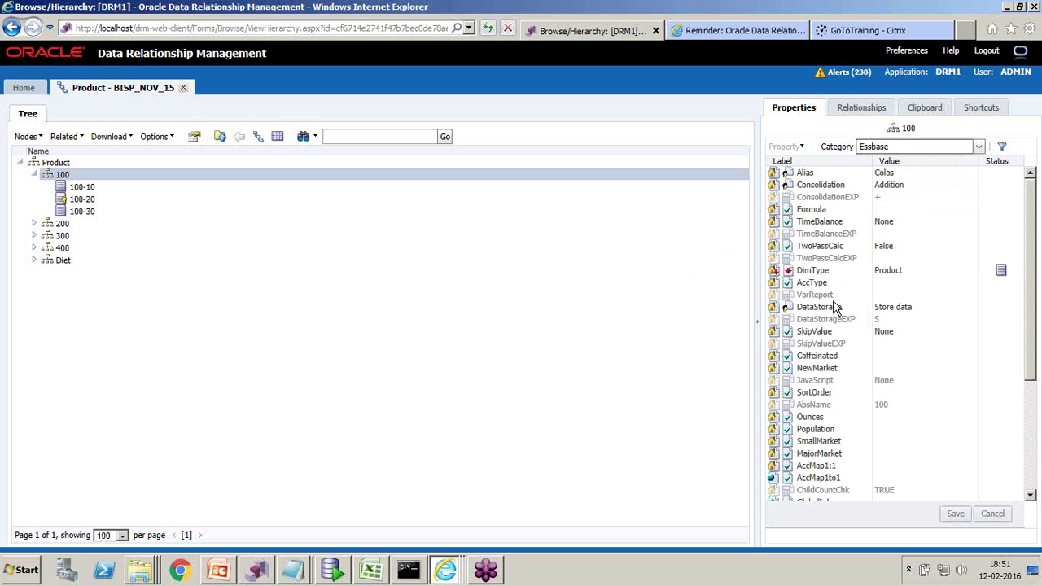
key("alt+Tab")
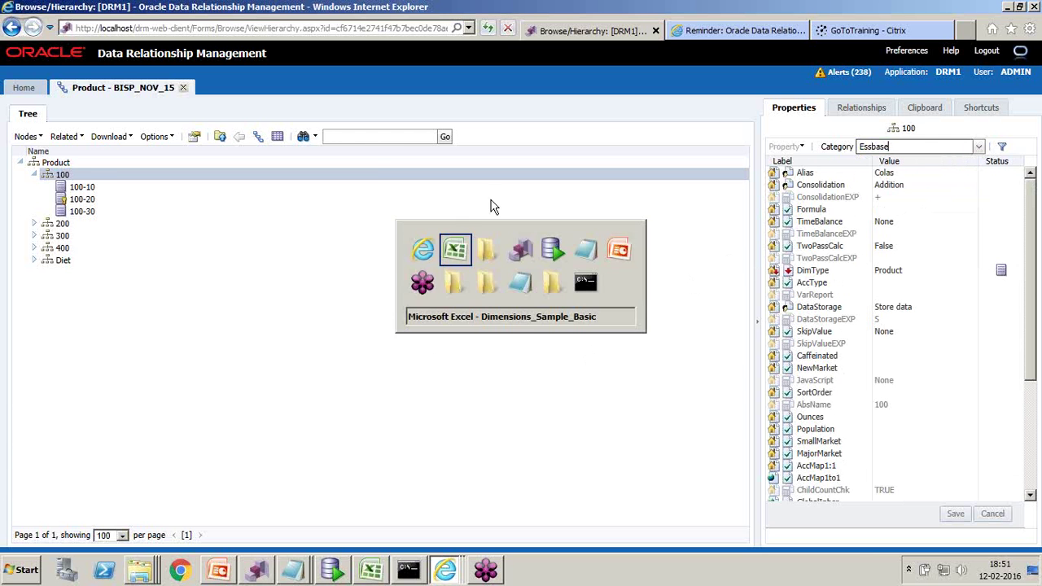
left_click(266, 318)
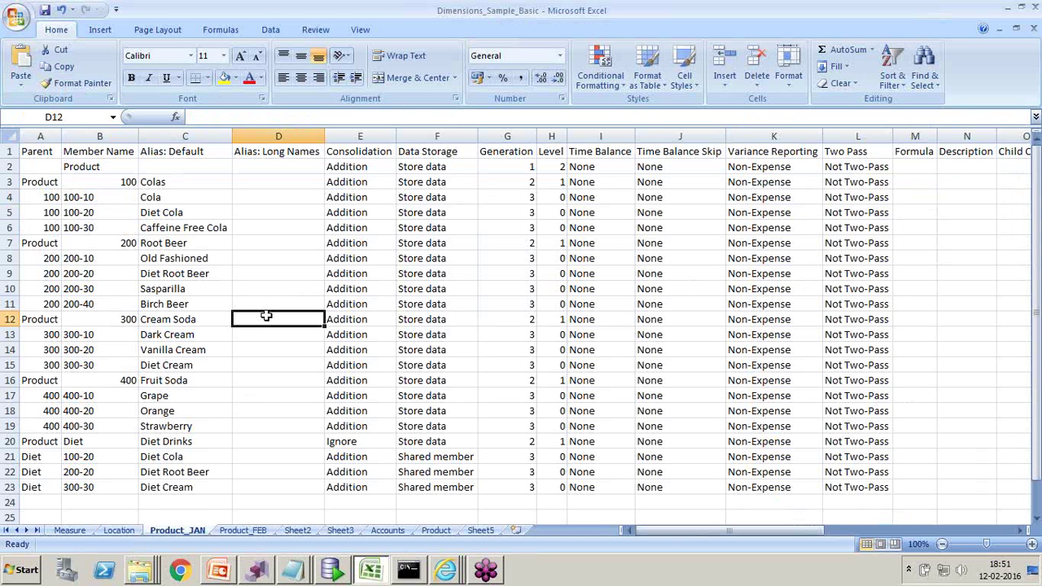
left_click(607, 135)
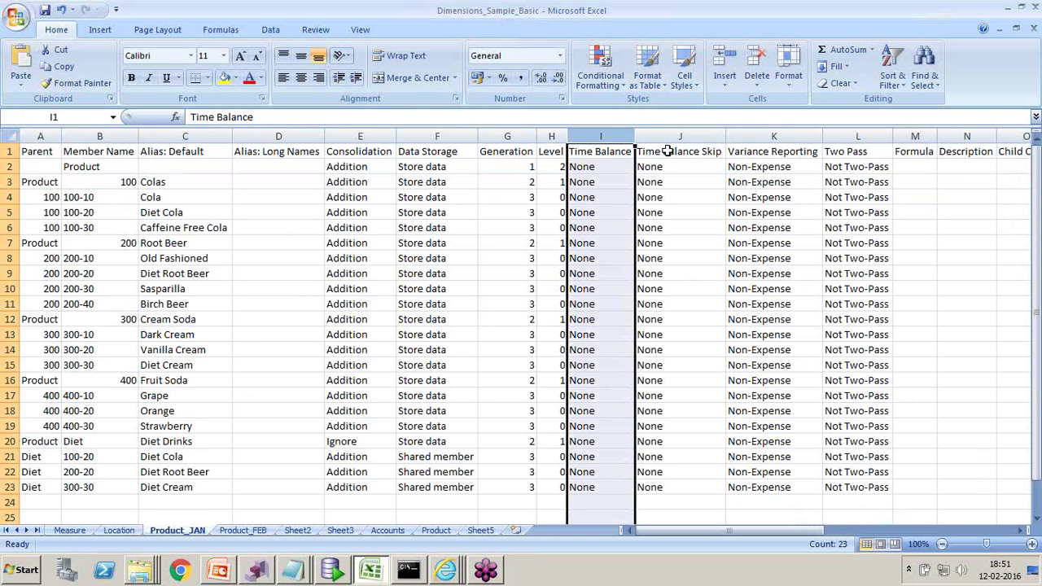
left_click(684, 135)
left_click(781, 135)
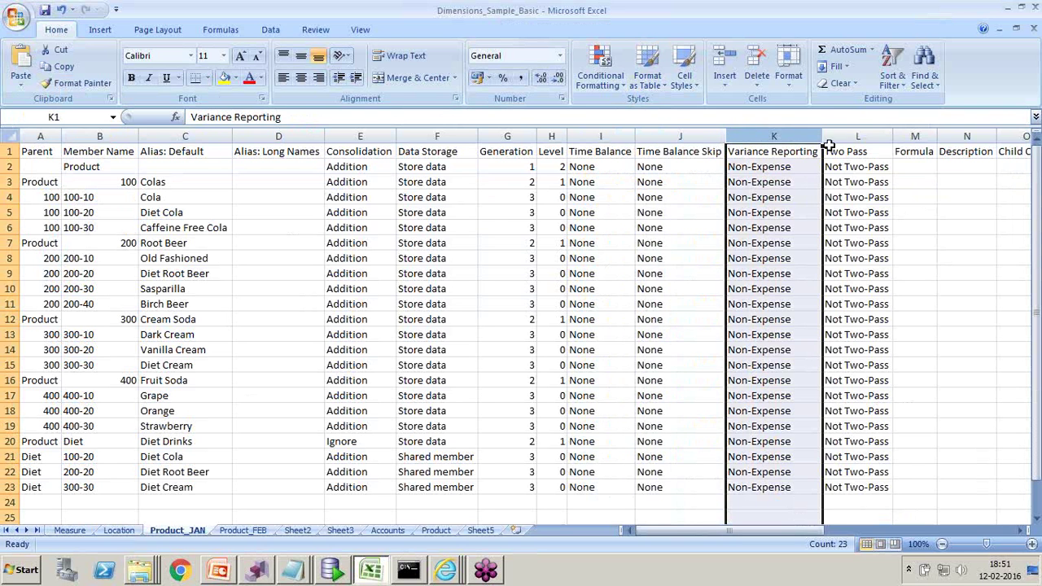
left_click(847, 136)
left_click(914, 135)
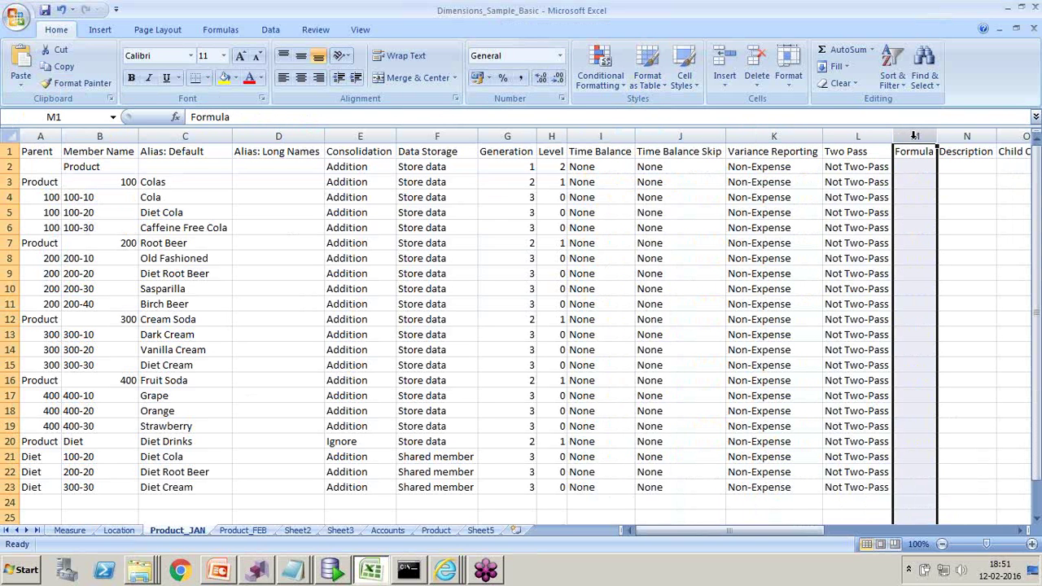
key("alt+Tab")
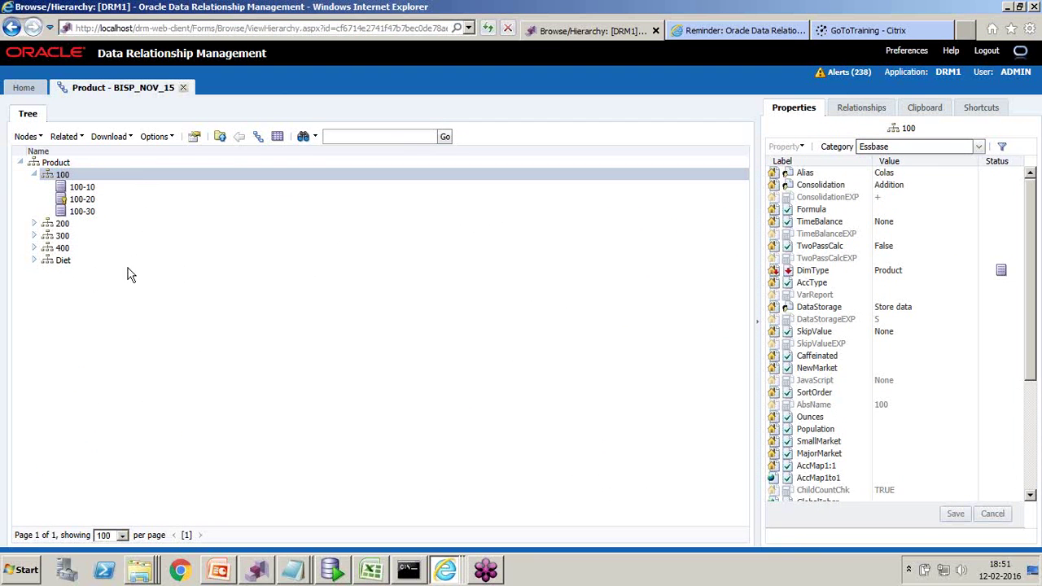
- Close the Product - BISP_NOV_15 tab and go to Administer to see Property Definitions and Users
left_click(183, 88)
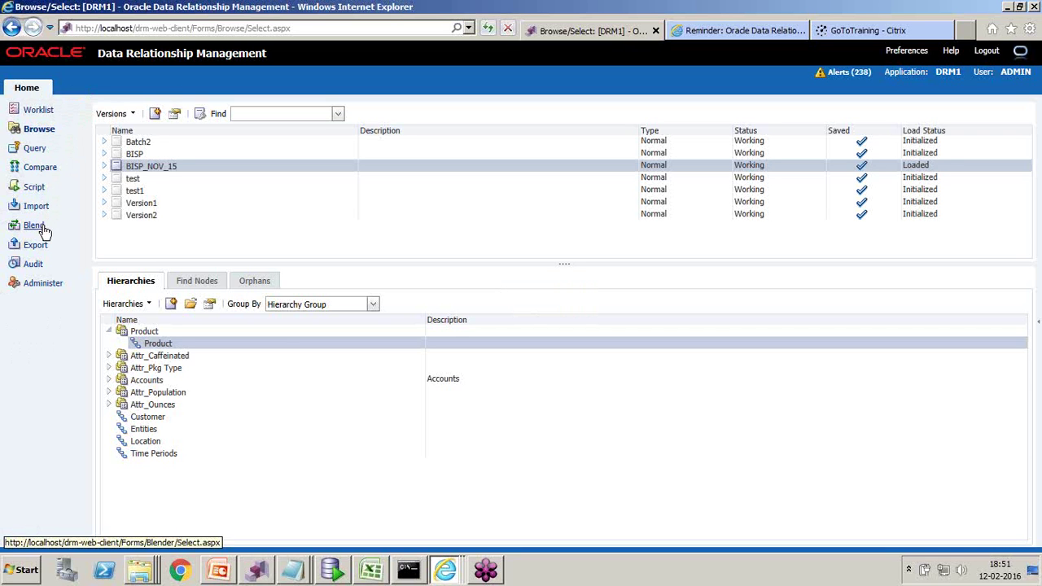
left_click(49, 282)
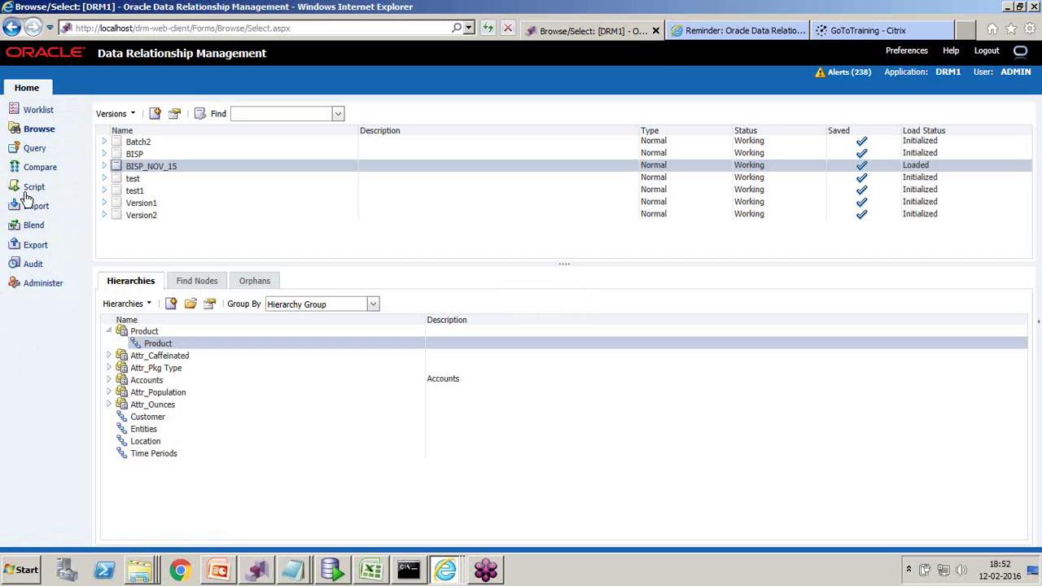
left_click(52, 284)
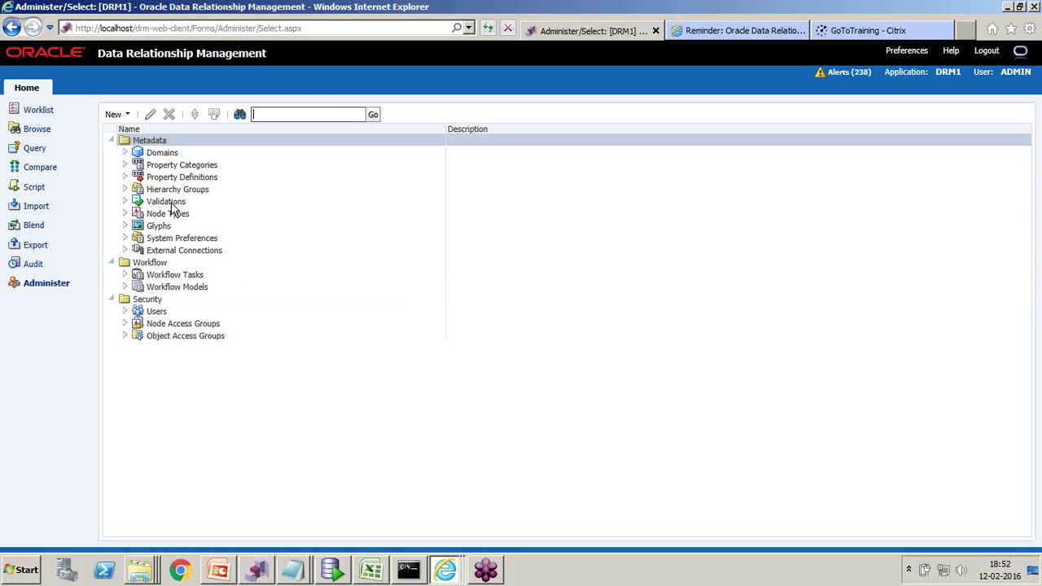
- Expand Property Definitions and its Custom group, then open the ESS.Consolidation definition
left_click(124, 179)
left_click(125, 177)
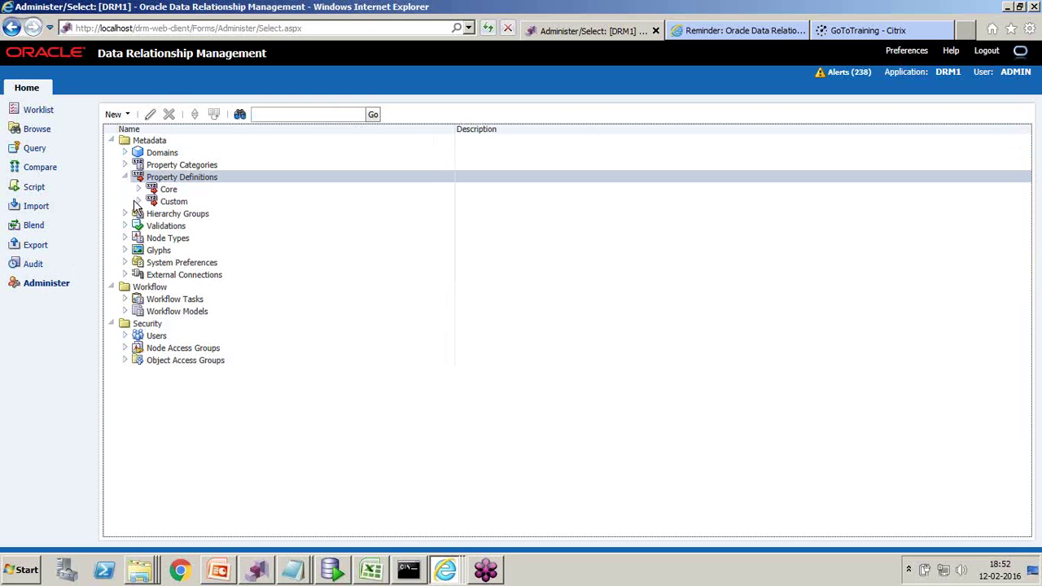
left_click(140, 203)
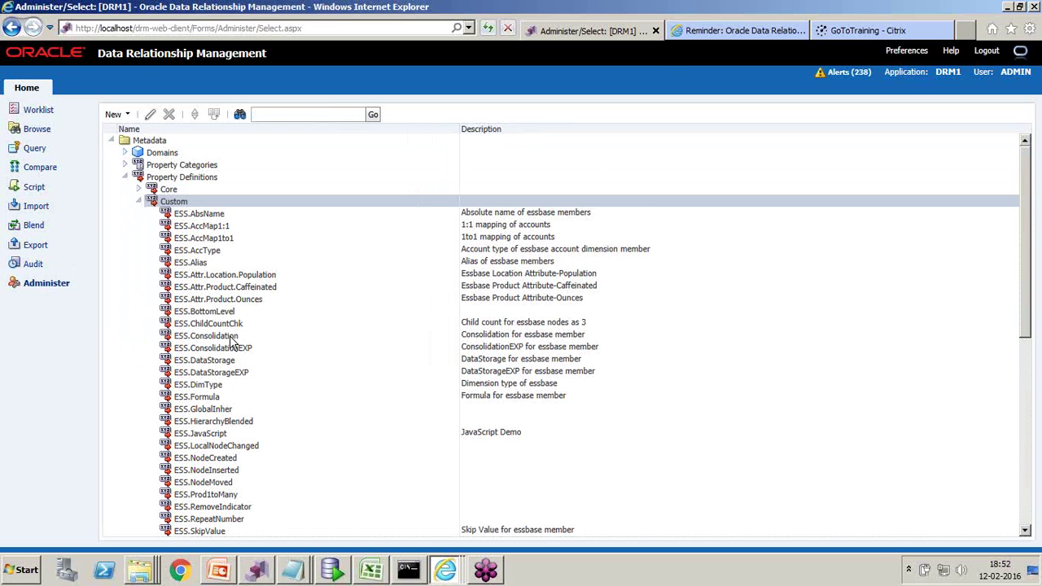
double_click(232, 337)
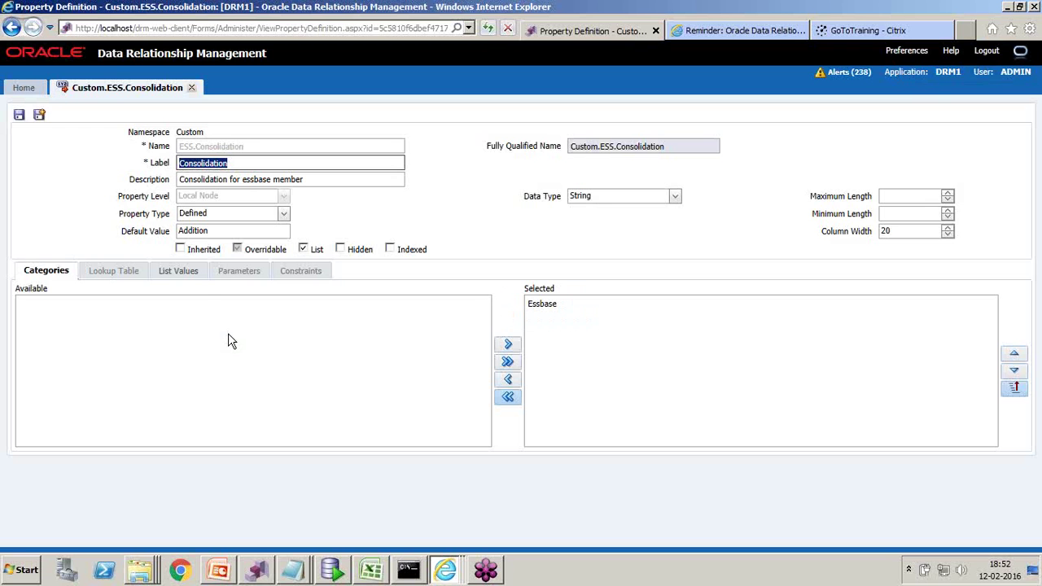
left_click(177, 270)
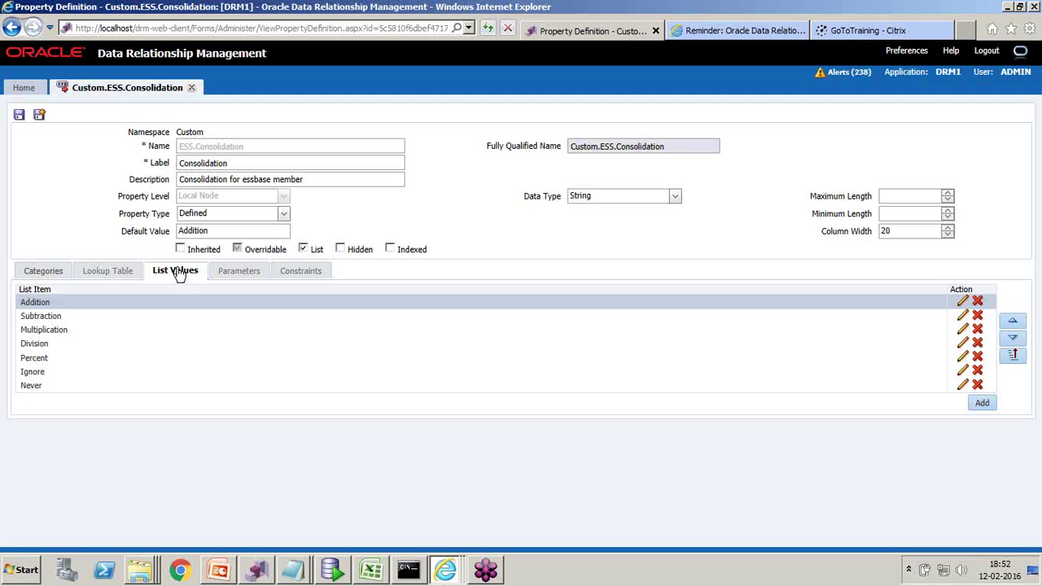
double_click(214, 164)
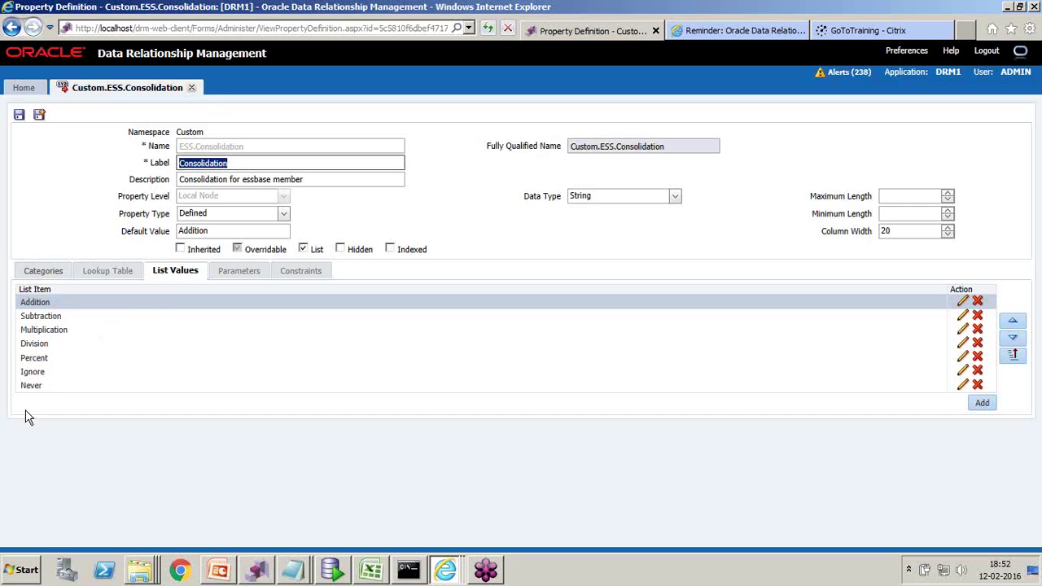
left_click(192, 88)
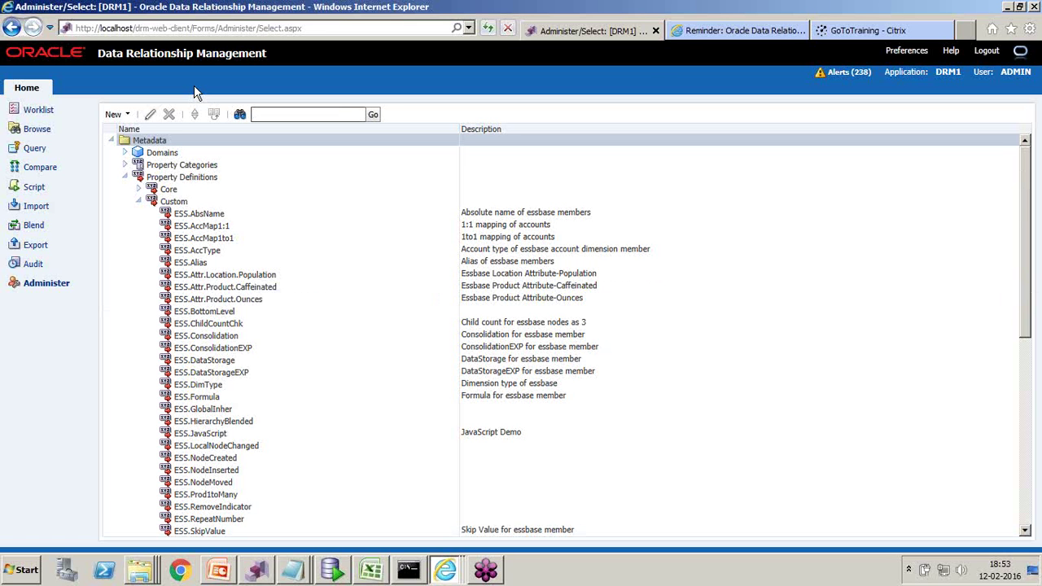
- Show the Audit page for Transactions, then list the open Notepad windows
left_click(34, 264)
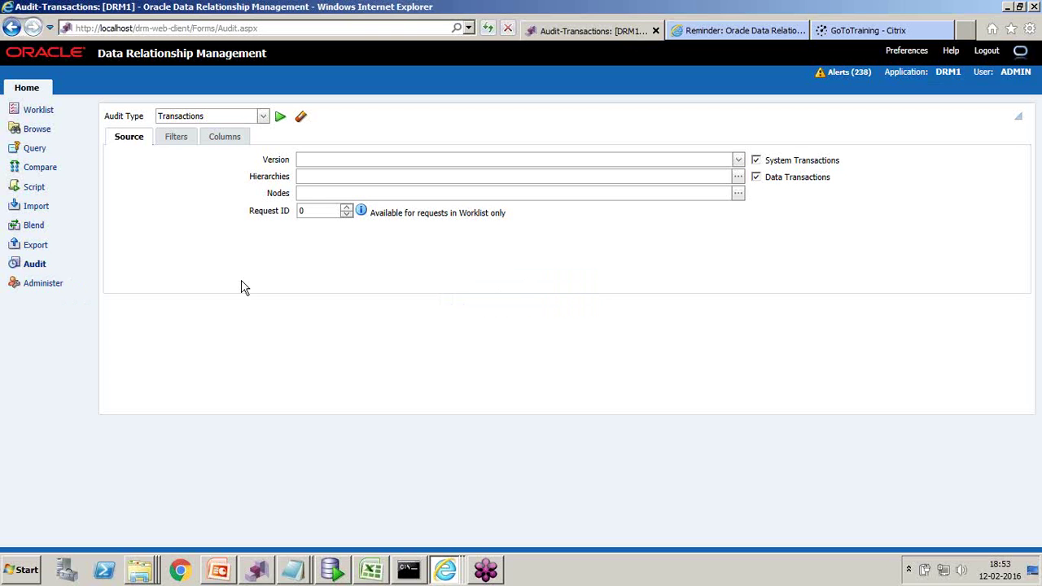
left_click(295, 575)
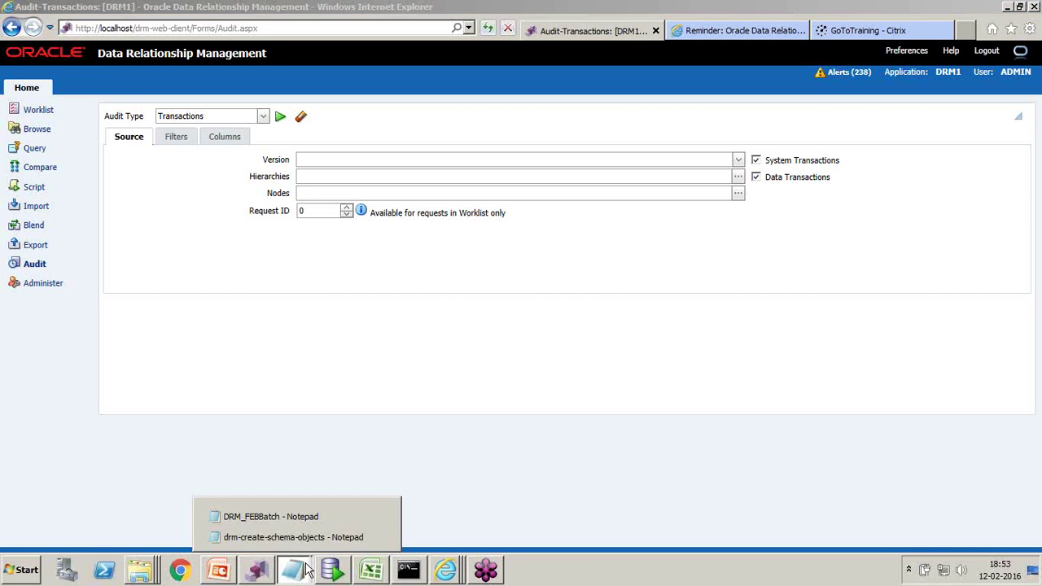
- Bring the DRM_FEBBatch notes forward and scroll through the Topics list
left_click(282, 518)
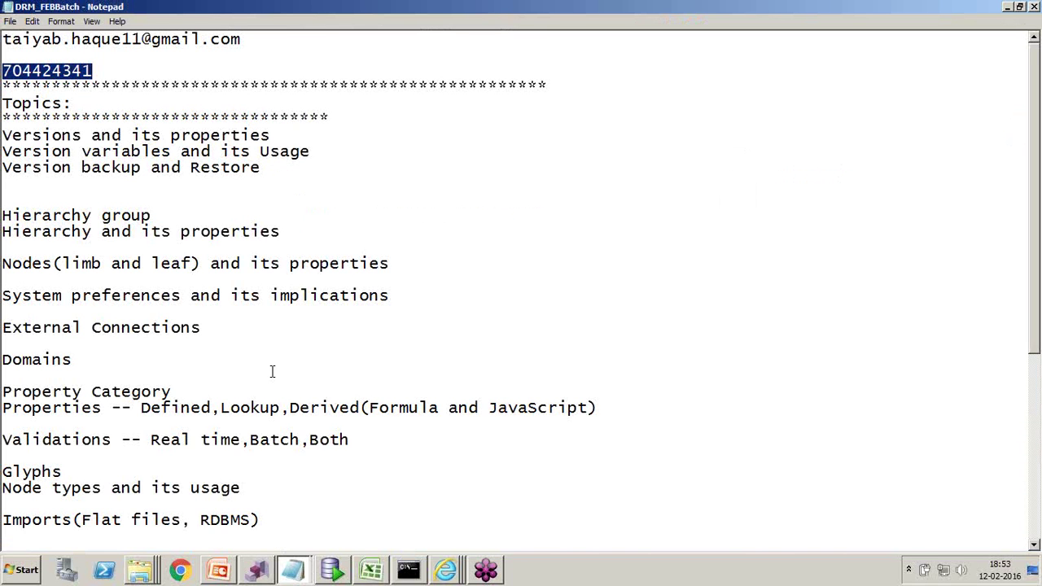
scroll(273, 372, "down", 1)
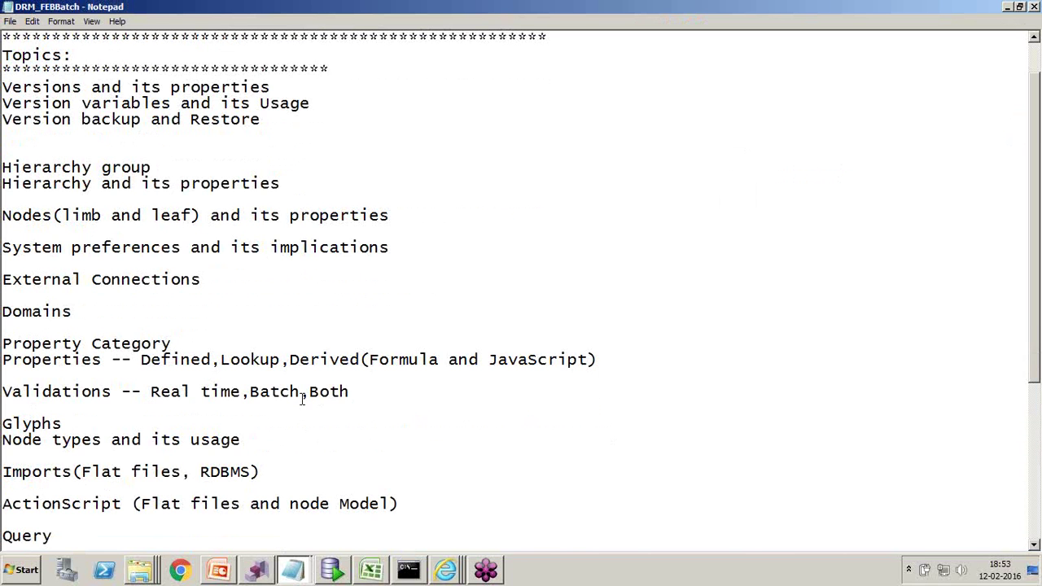
scroll(216, 327, "down", 2)
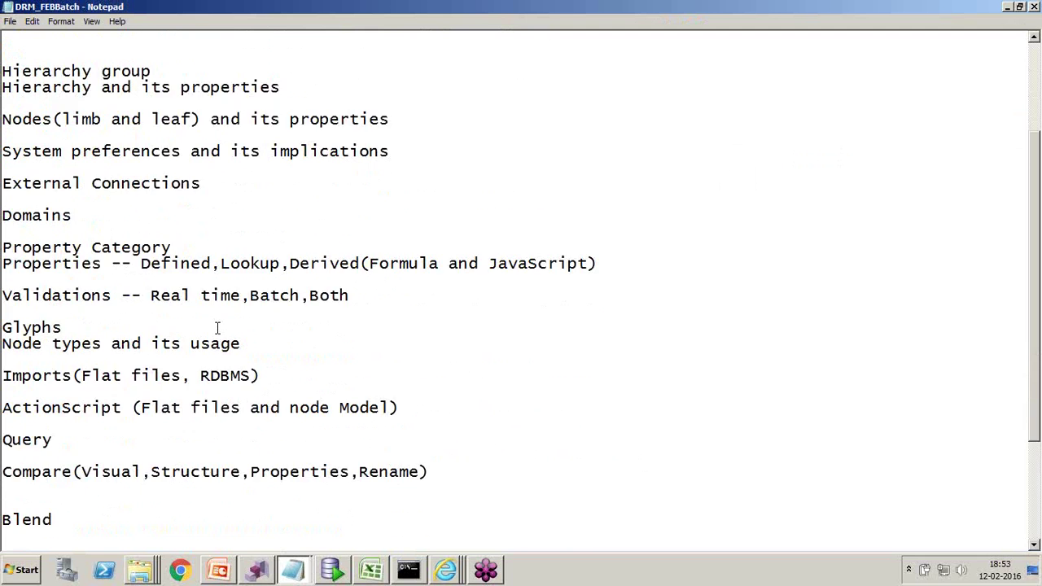
scroll(217, 327, "down", 3)
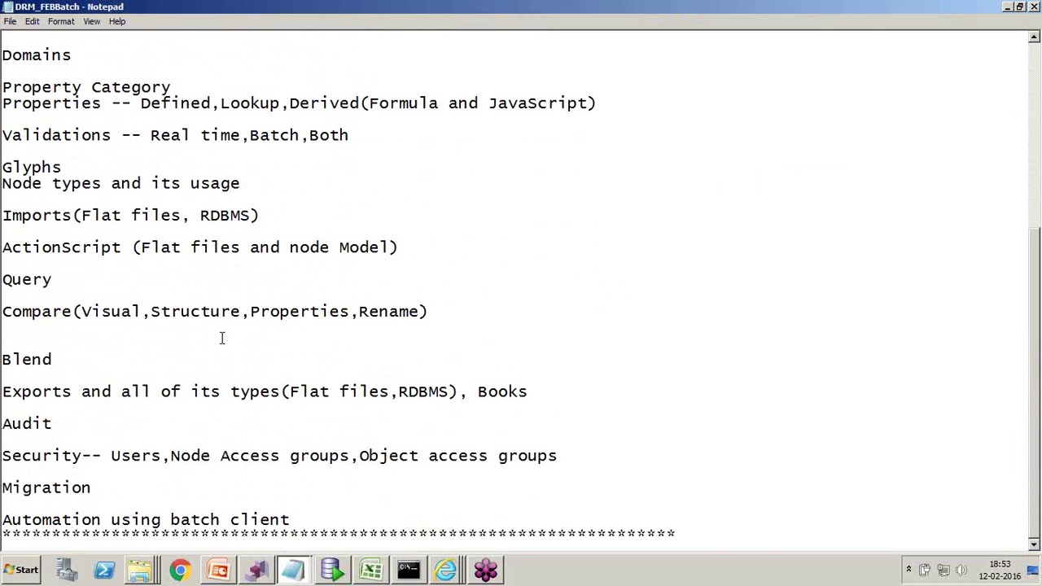
scroll(220, 338, "up", 5)
- Highlight the Version, Version variables, backup and Restore, Hierarchy group, System preferences and External Connections topics
left_click_drag(3, 71, 77, 72)
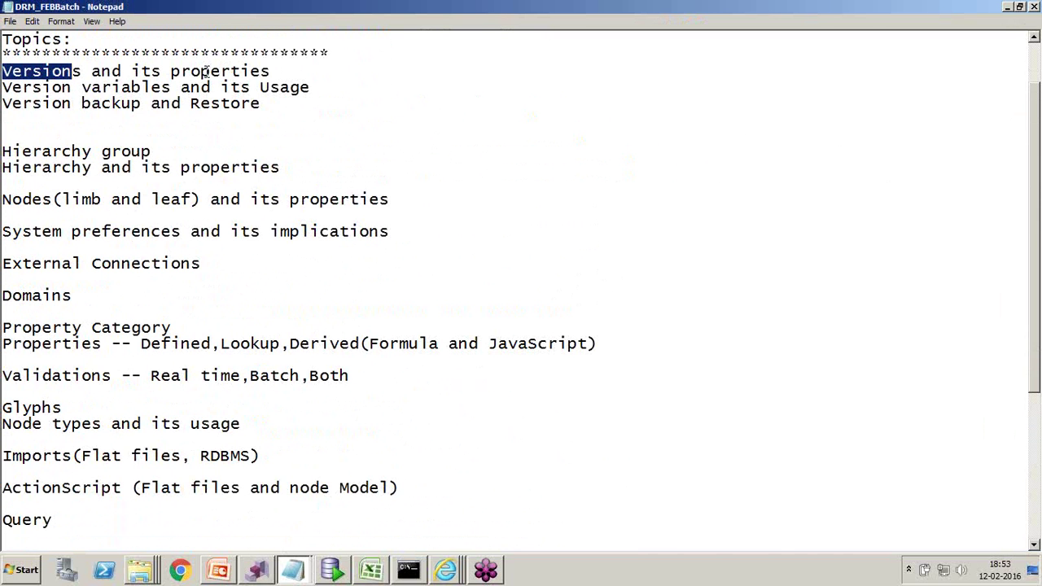
left_click_drag(4, 87, 152, 87)
left_click_drag(22, 103, 234, 107)
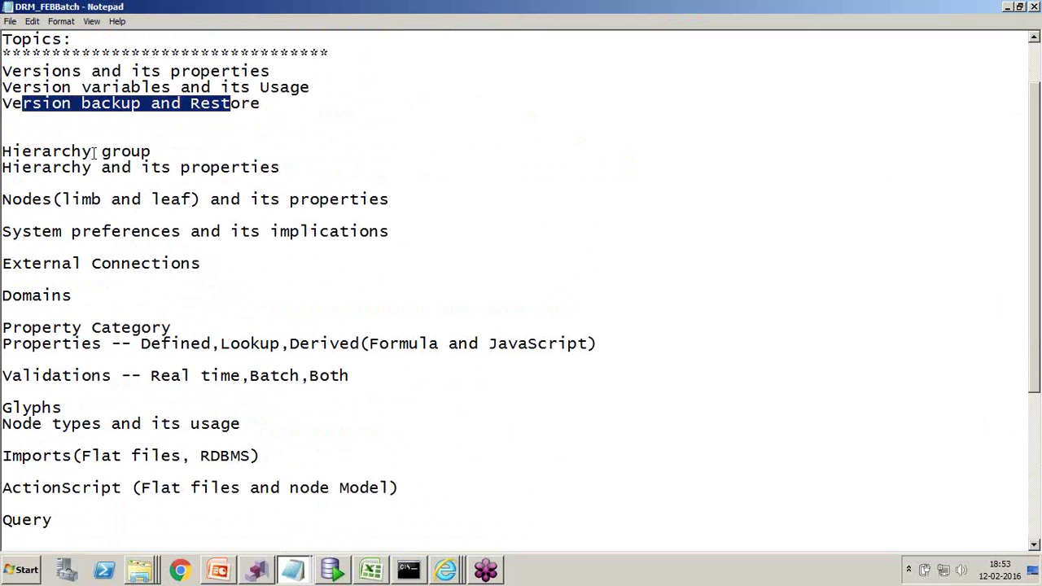
left_click_drag(165, 151, 201, 167)
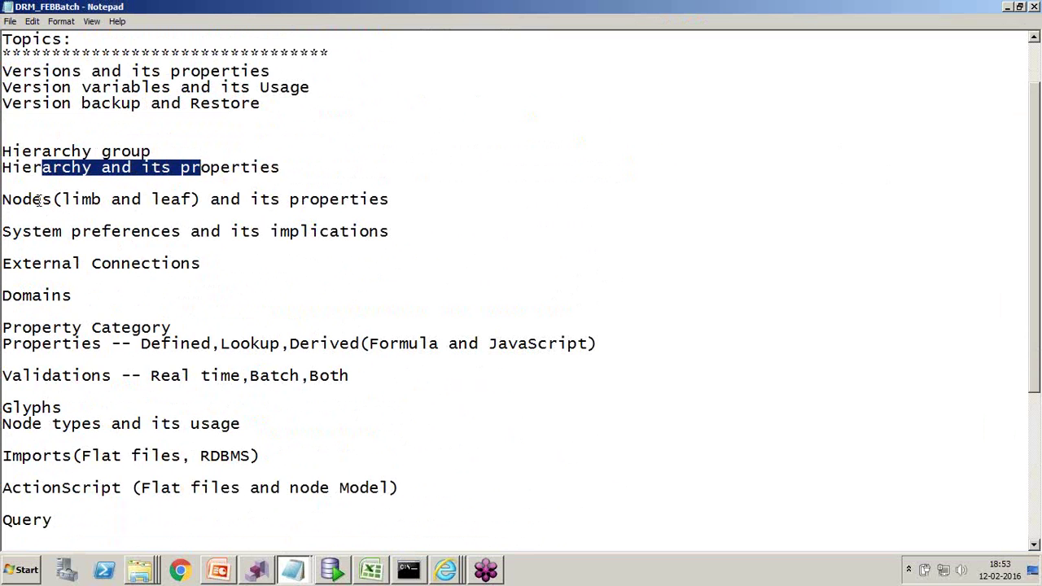
left_click_drag(3, 232, 175, 233)
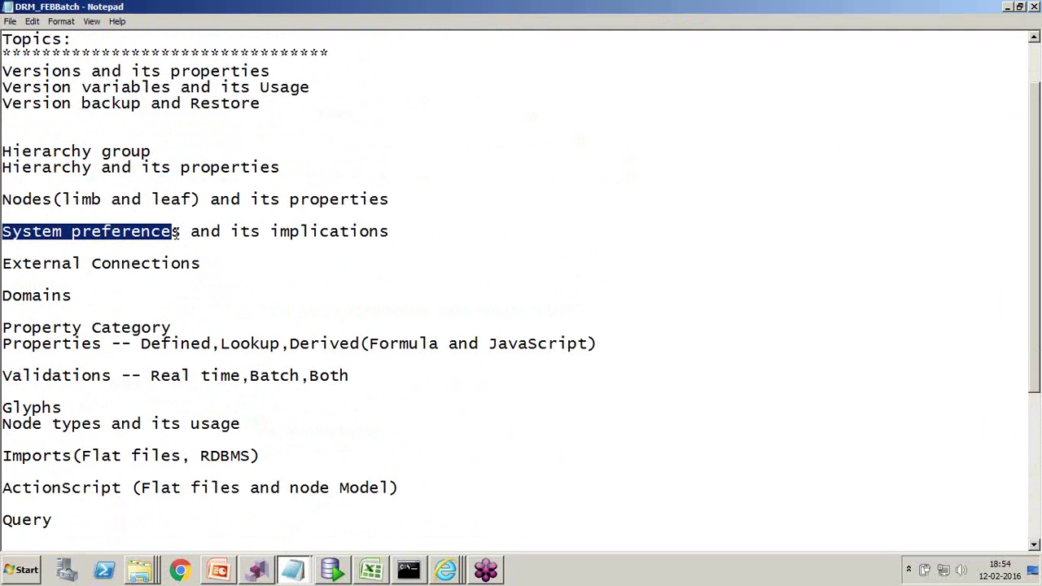
left_click_drag(202, 265, 43, 266)
- Append '(Flat files,RDBMS)' to the External Connections topic line
left_click(235, 263)
type("()")
key("Left")
type("F")
type("lat files,")
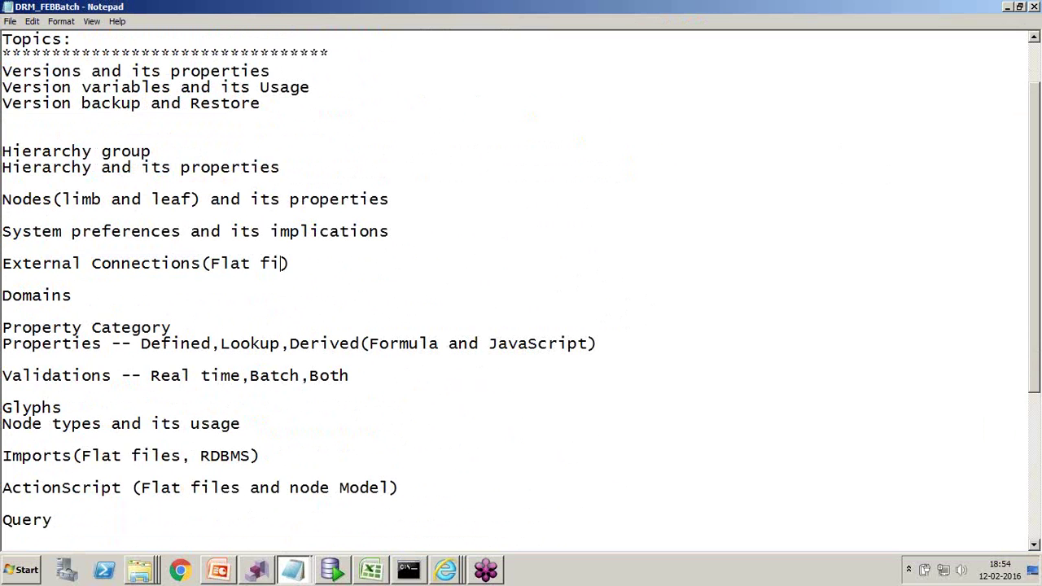
type("RDBS")
key("BackSpace")
type("MS")
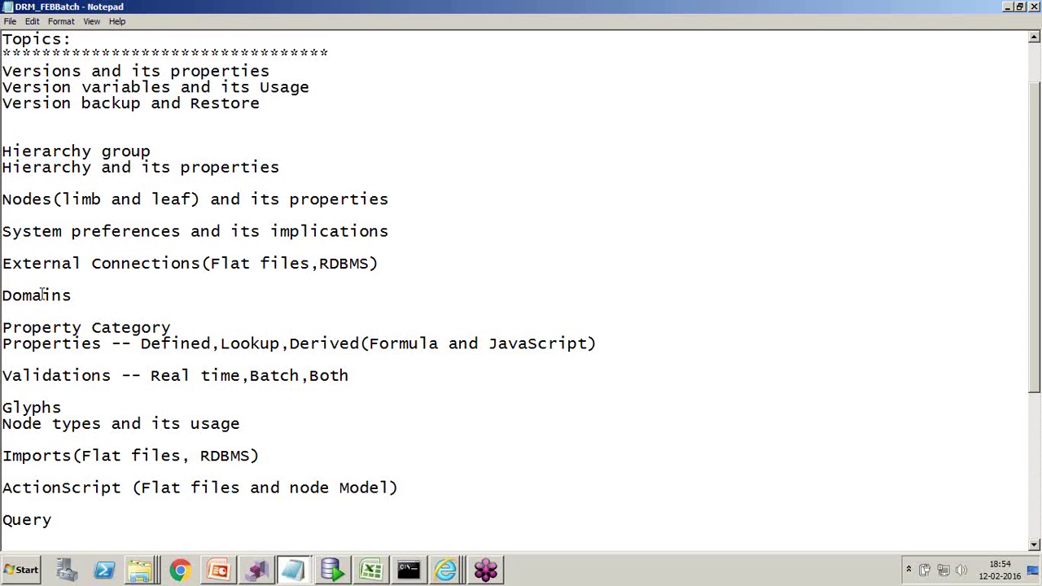
- Highlight the Defined, Formula and JavaScript property types, then bring up the Dimensions_Sample_Basic workbook
scroll(105, 325, "down", 1)
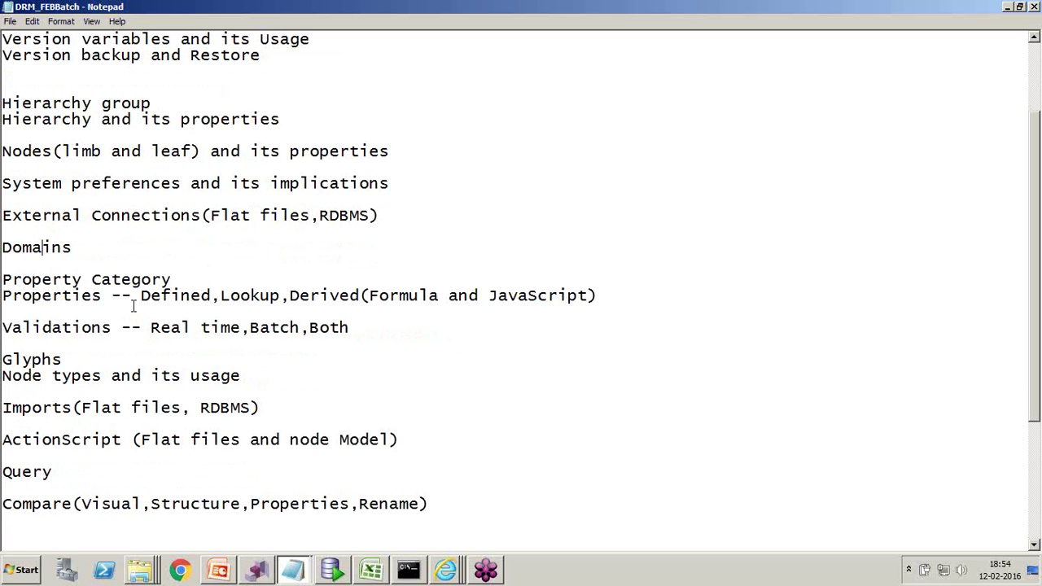
left_click_drag(173, 279, 121, 279)
left_click(126, 296)
left_click(141, 297)
left_click_drag(141, 297, 212, 298)
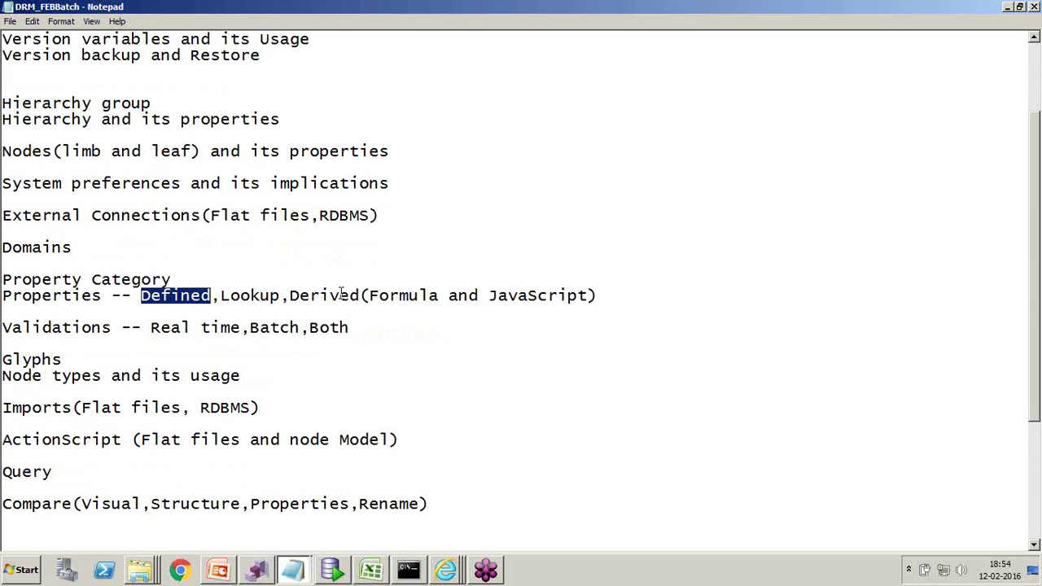
left_click_drag(378, 297, 451, 297)
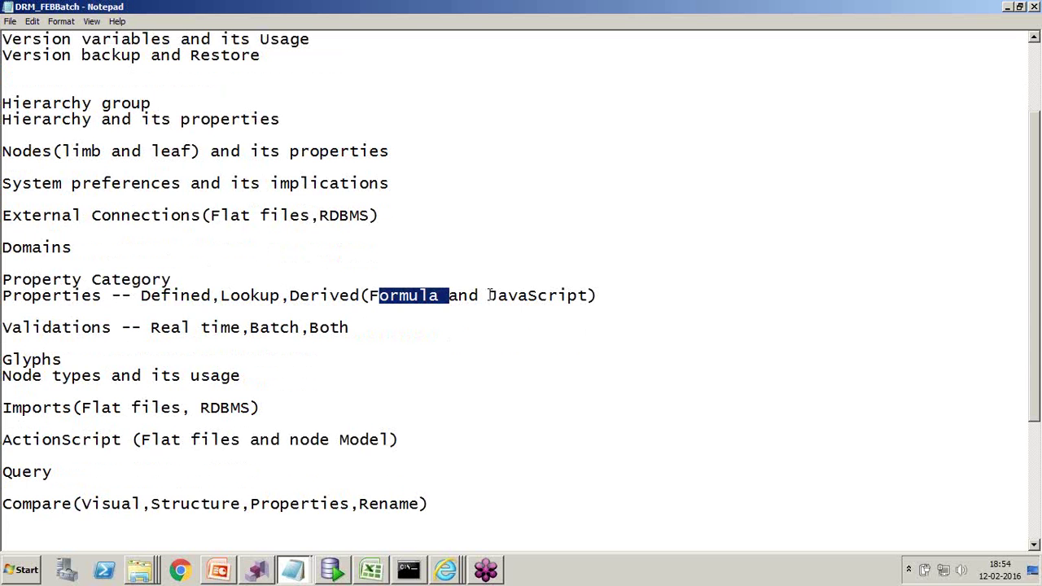
left_click_drag(489, 296, 598, 296)
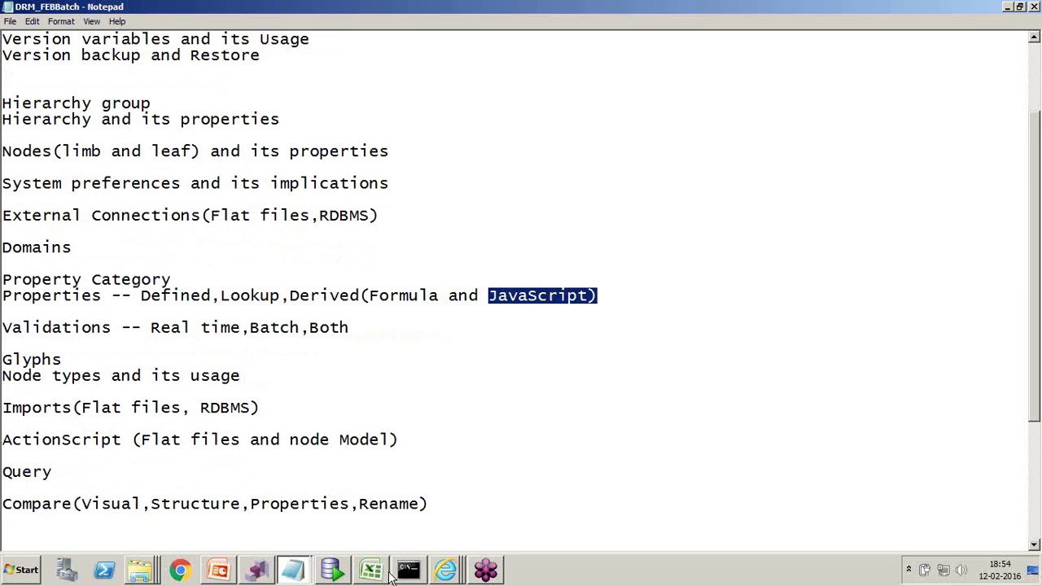
left_click(381, 571)
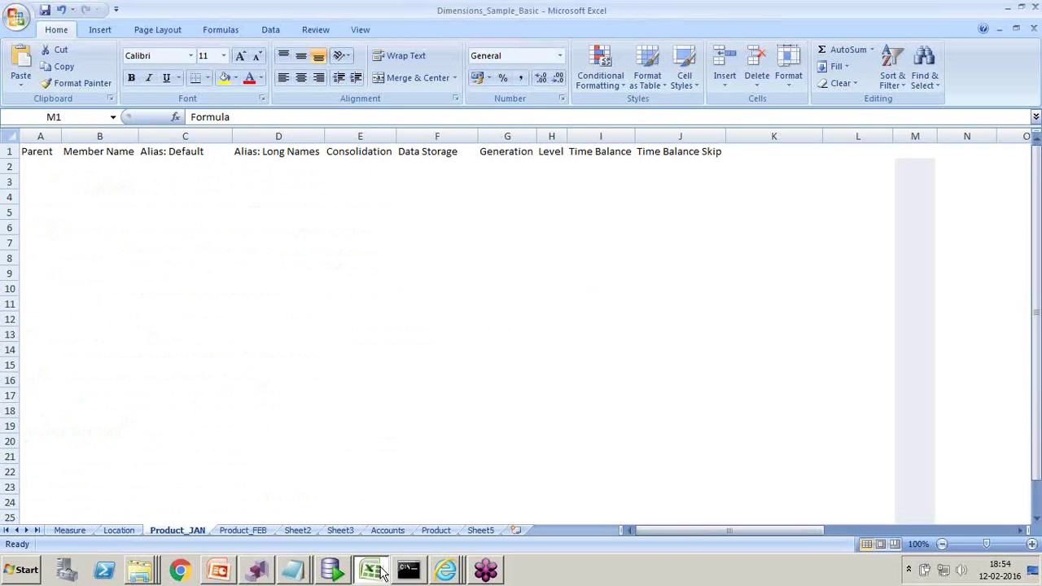
left_click(287, 323)
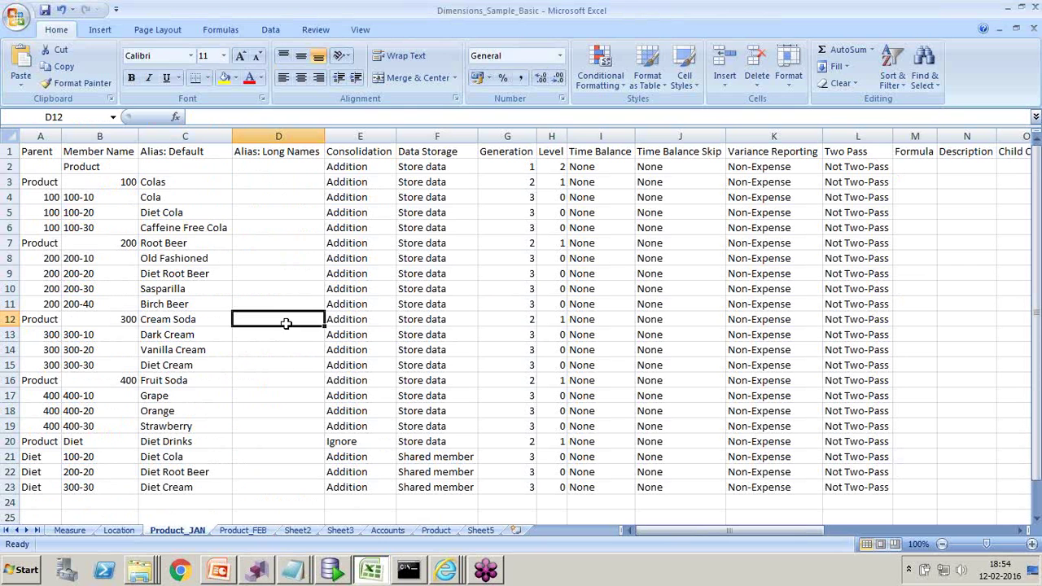
left_click(43, 183)
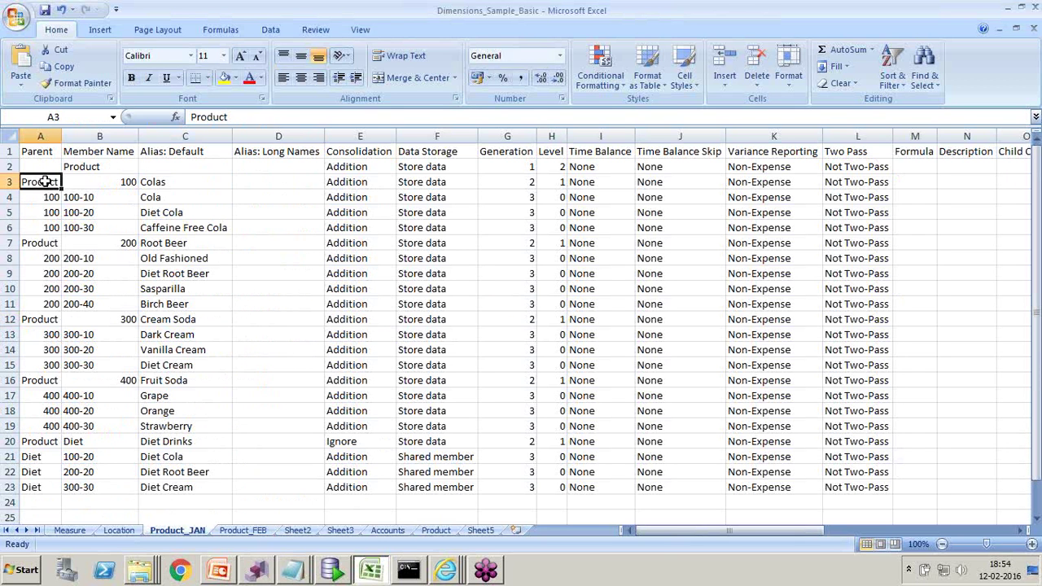
left_click(116, 186)
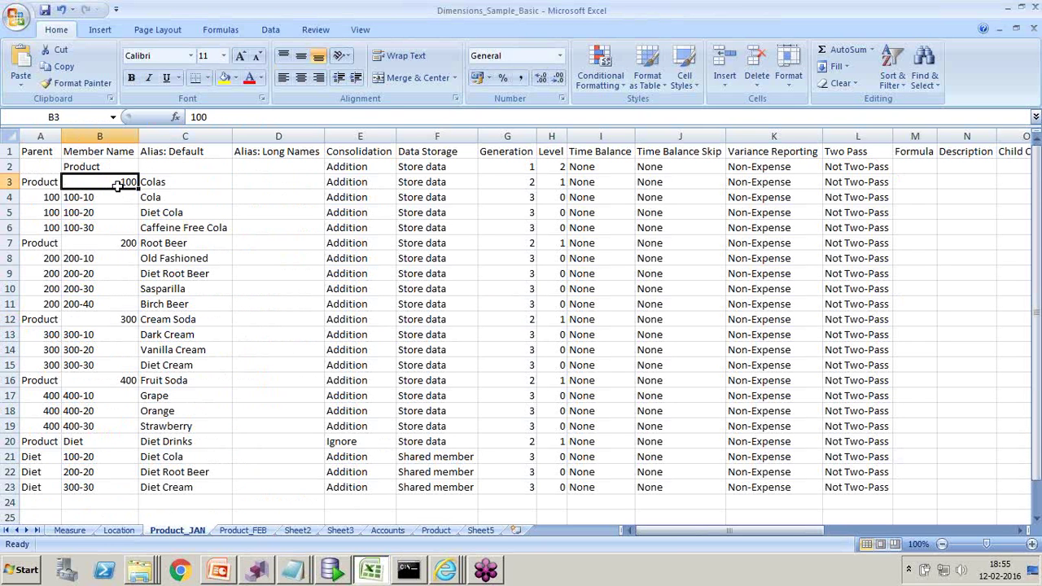
- Return to the Notepad topics and highlight the Node types and Imports lines
key("alt+Tab")
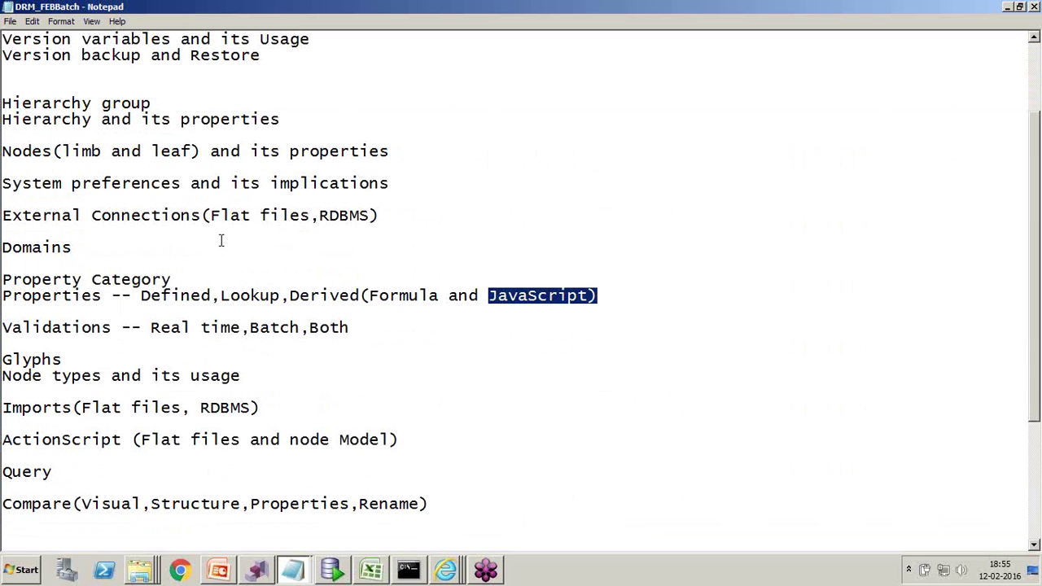
left_click_drag(252, 374, 3, 359)
scroll(36, 376, "down", 1)
left_click_drag(267, 360, 3, 364)
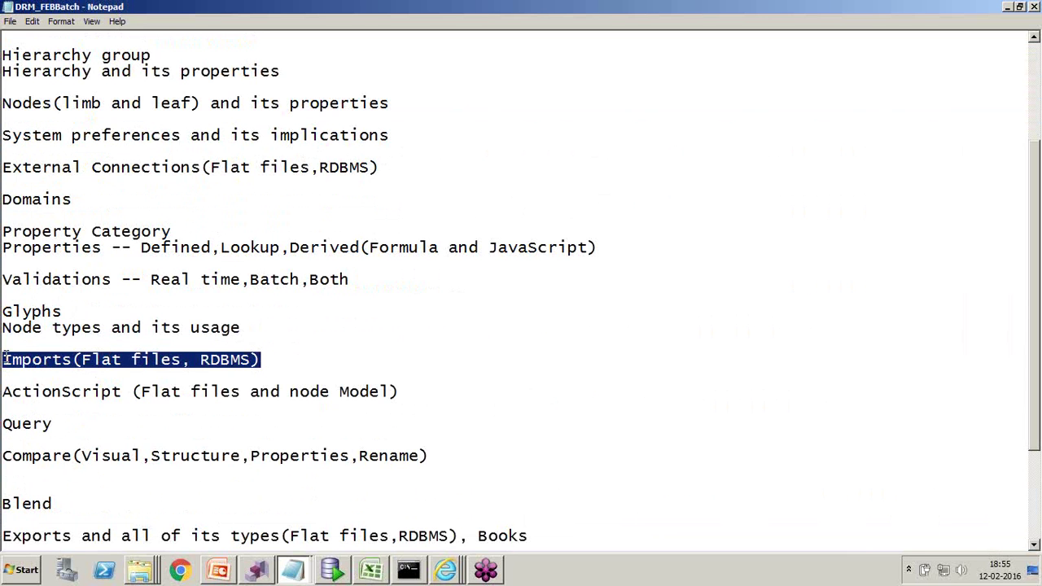
left_click(73, 391)
- Highlight Flat files in the ActionScript topic, then the Query and Compare topics
left_click_drag(73, 390, 41, 392)
left_click_drag(141, 391, 402, 392)
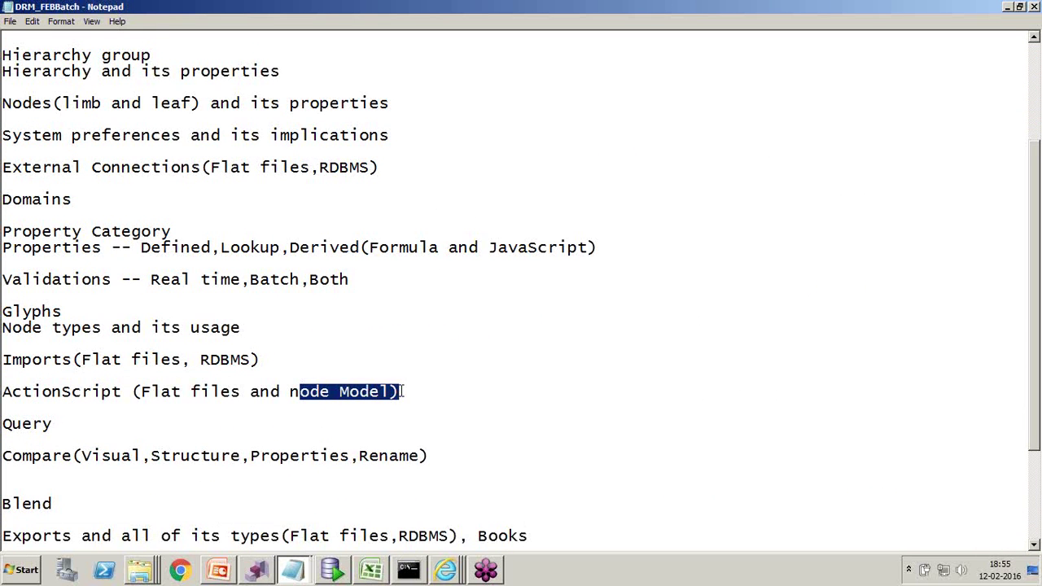
scroll(49, 381, "down", 2)
left_click(27, 328)
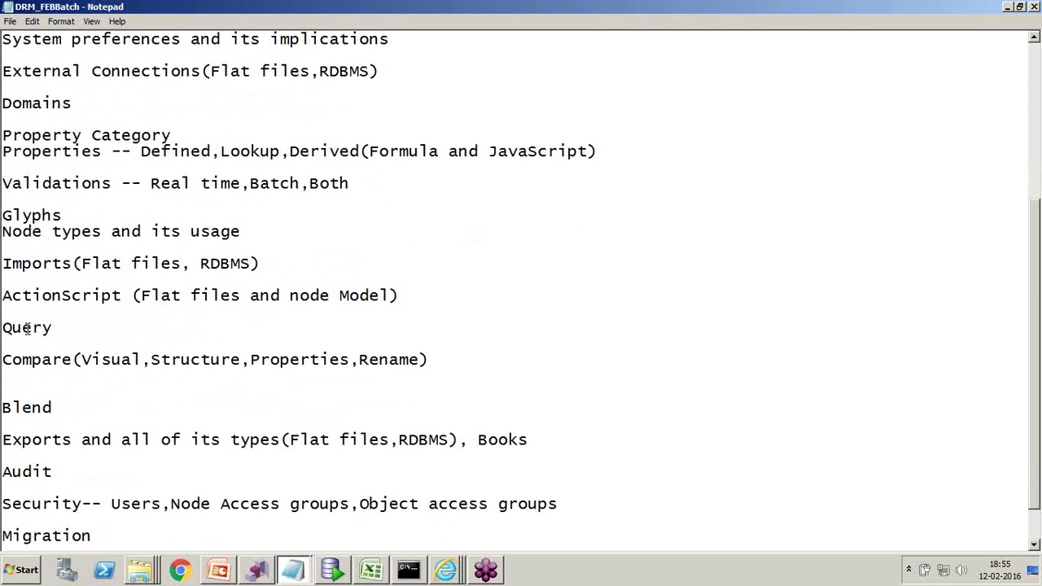
double_click(27, 328)
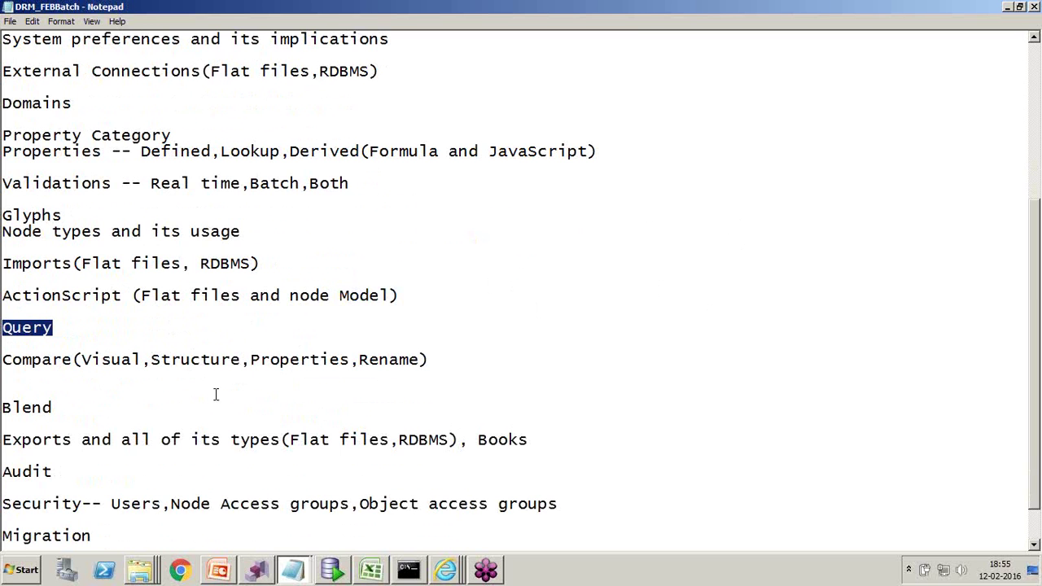
left_click_drag(4, 360, 45, 359)
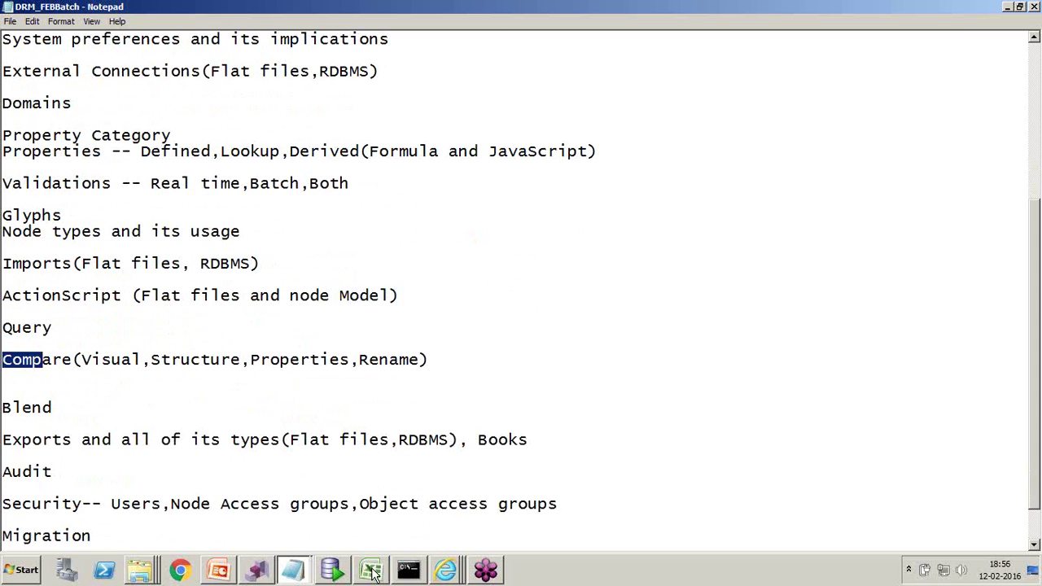
- In Excel, select the parent, member and alias block A1:C16 on Product_JAN
left_click(374, 574)
left_click(208, 363)
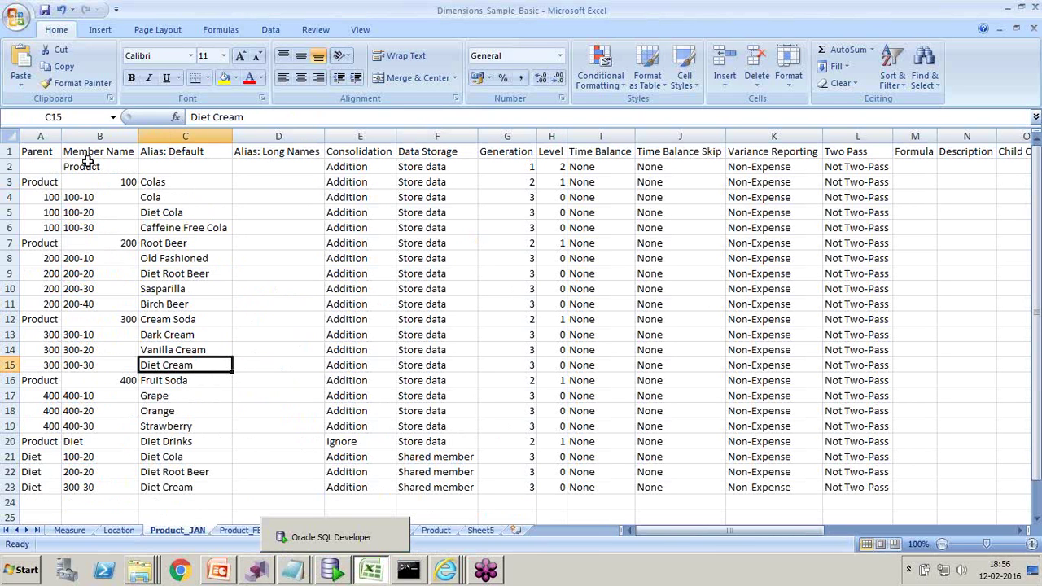
left_click_drag(30, 153, 204, 380)
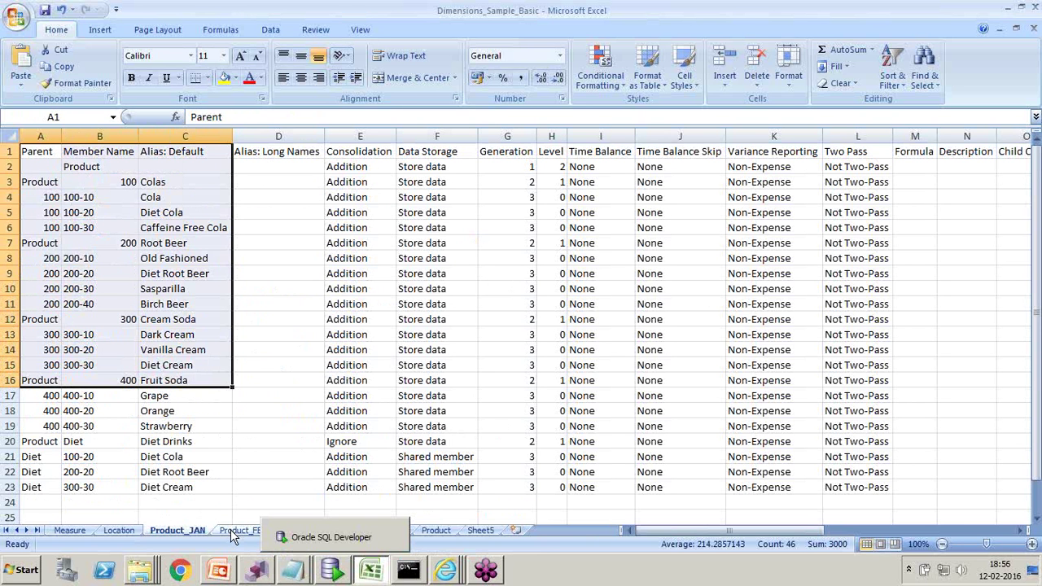
- On Product_FEB, point out deleted member 100-10 with its Deleted comment and new member 100-40
left_click(233, 531)
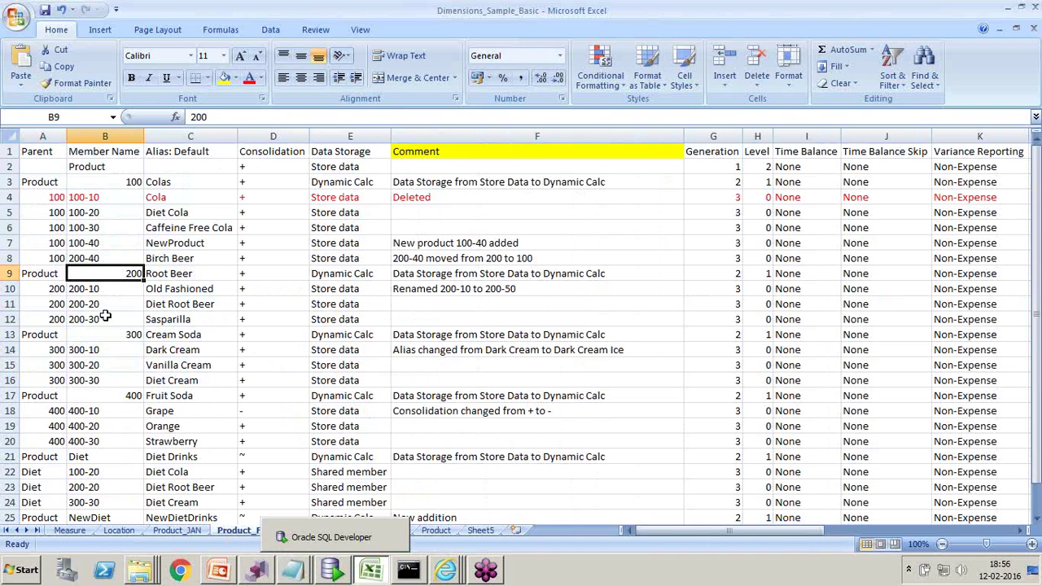
left_click(96, 197)
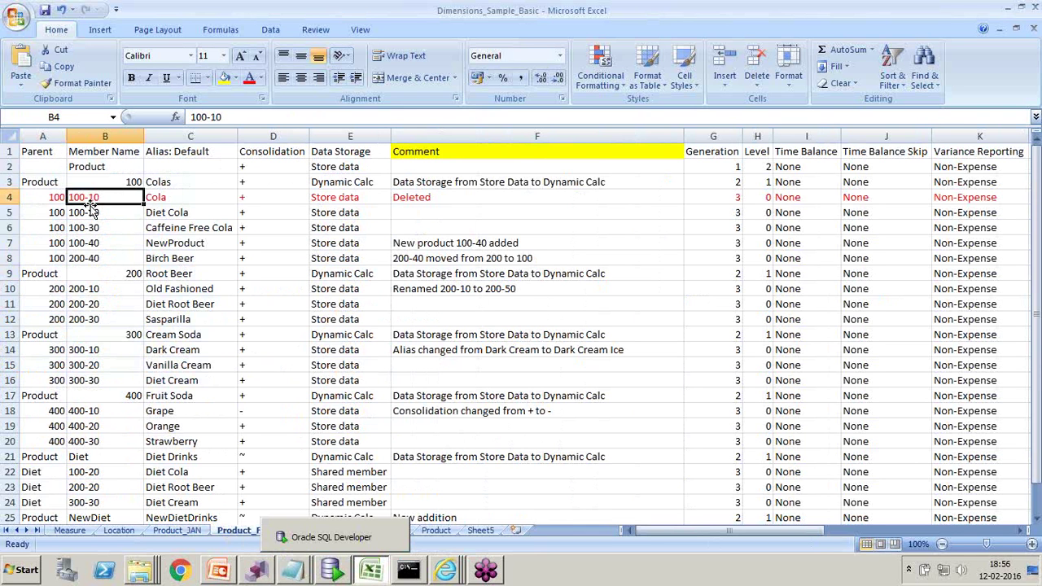
left_click(392, 200)
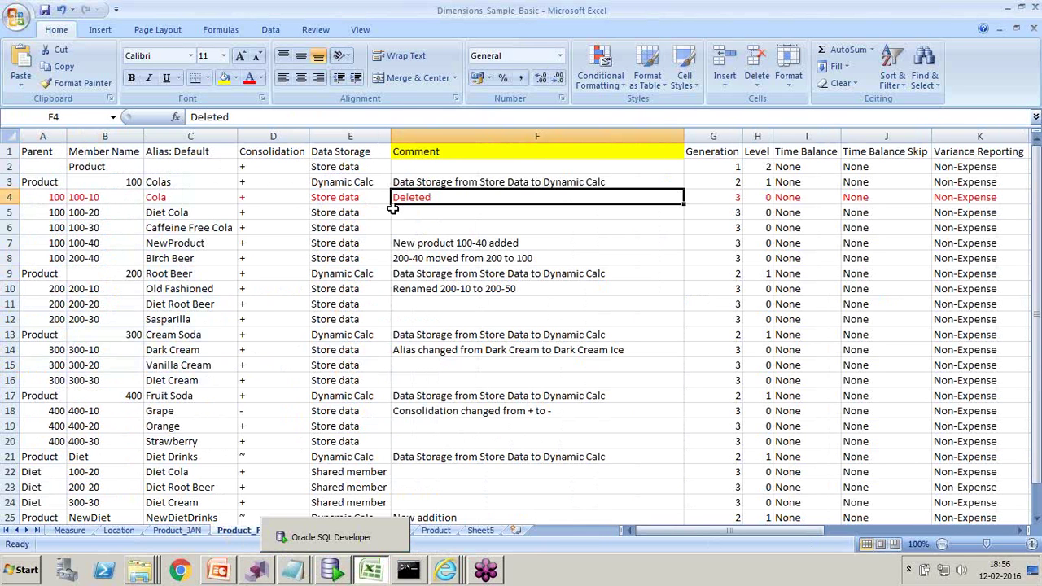
left_click(107, 244)
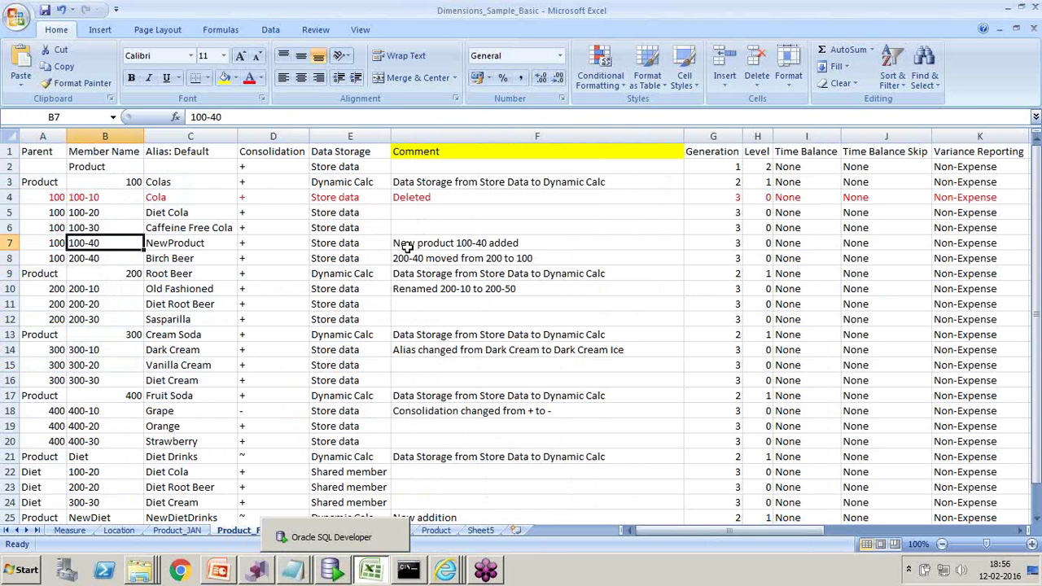
left_click(179, 530)
left_click(257, 531)
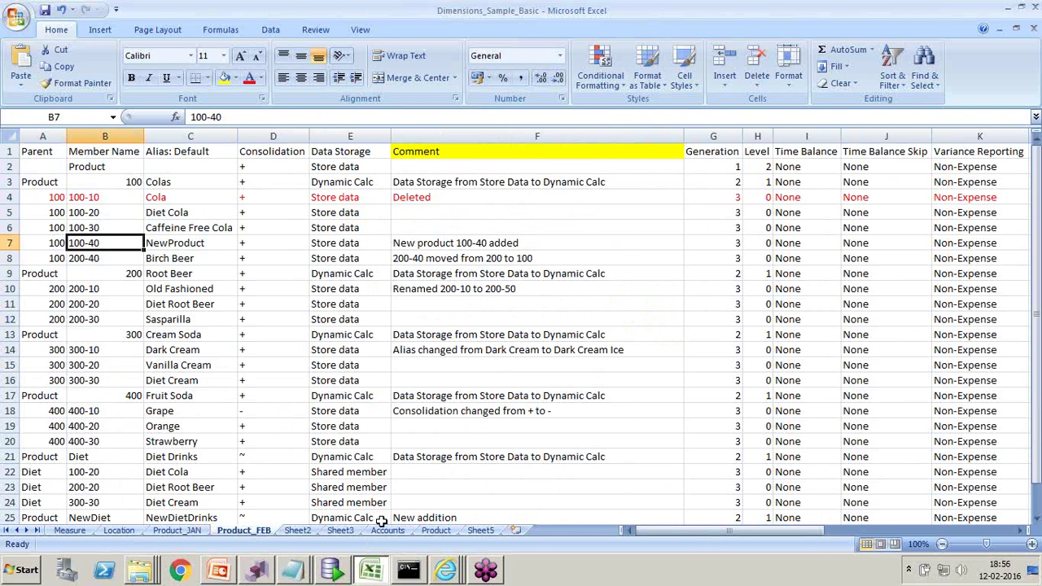
left_click(298, 574)
left_click(292, 518)
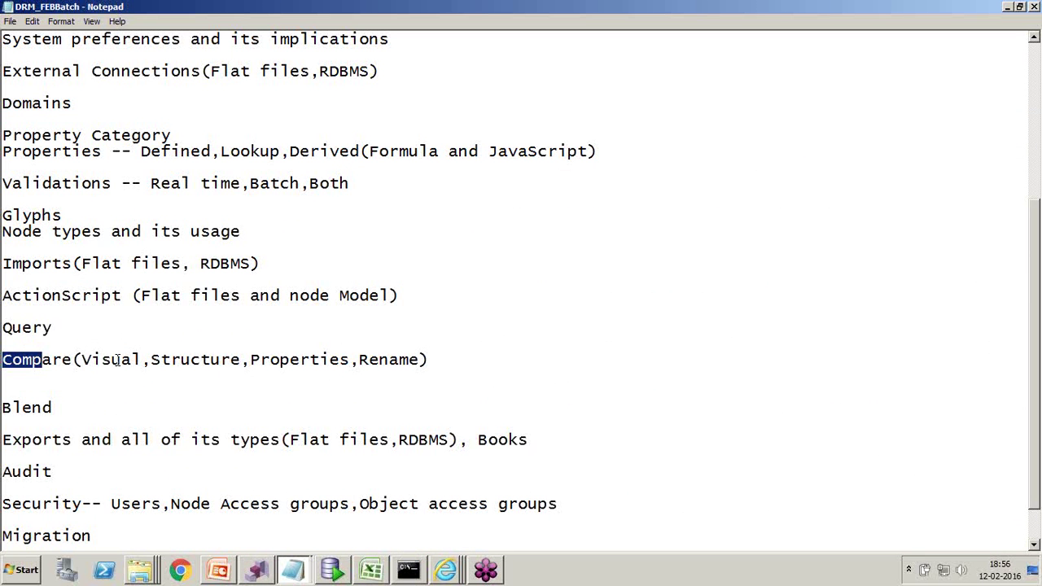
left_click_drag(82, 360, 438, 360)
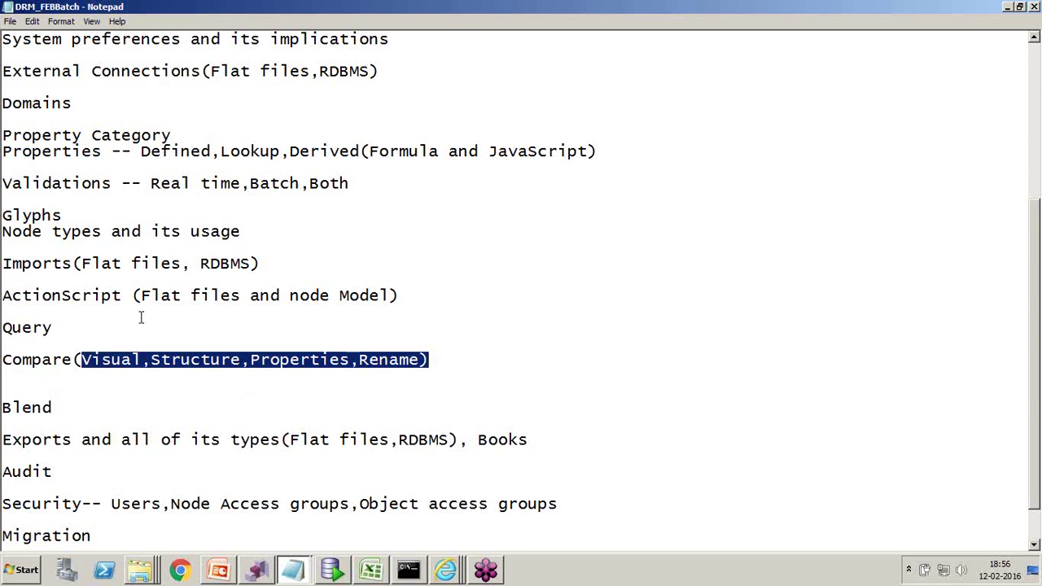
left_click(45, 409)
double_click(45, 409)
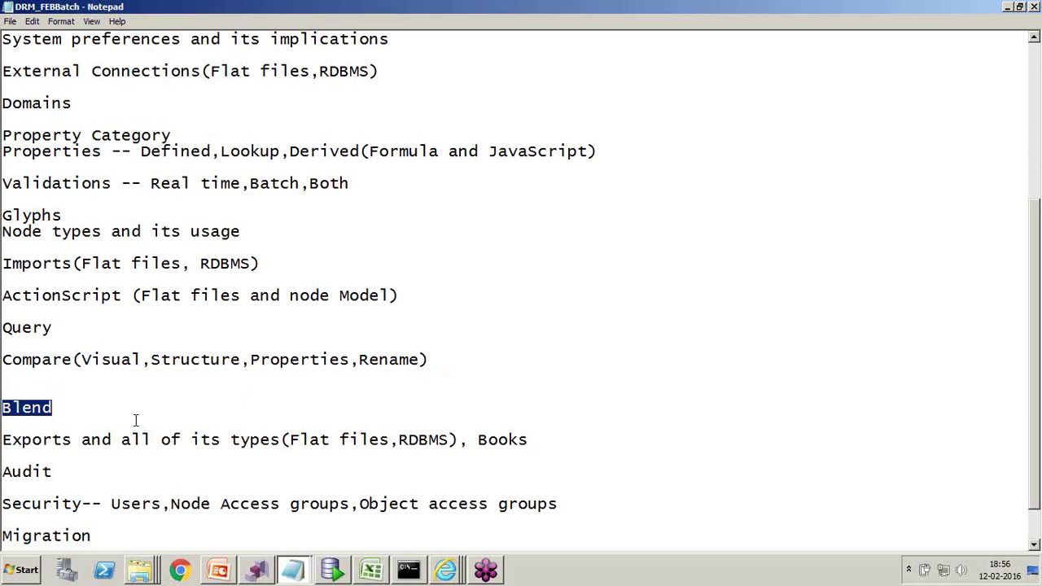
scroll(242, 467, "down", 1)
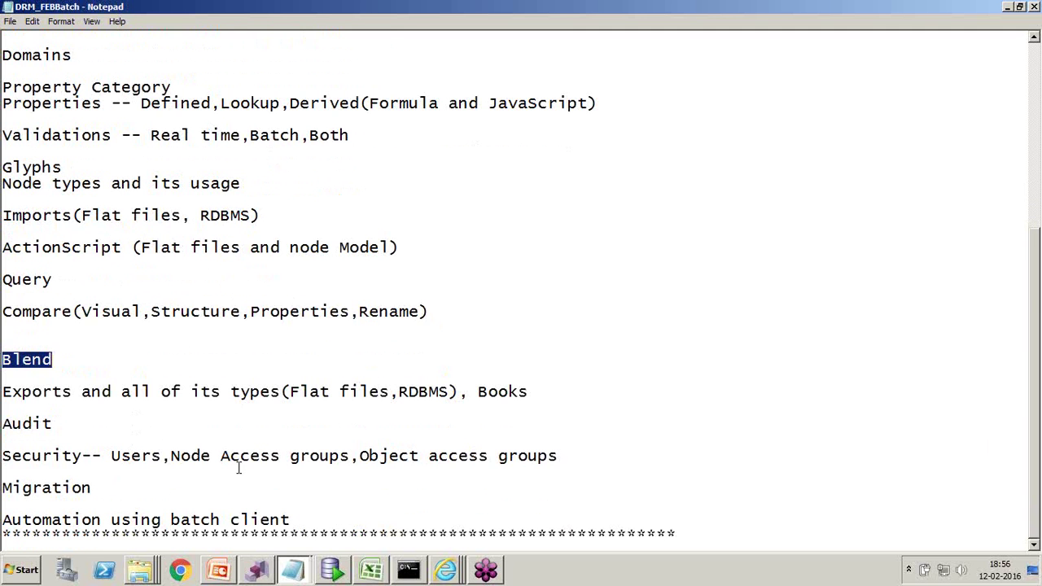
left_click_drag(384, 393, 311, 394)
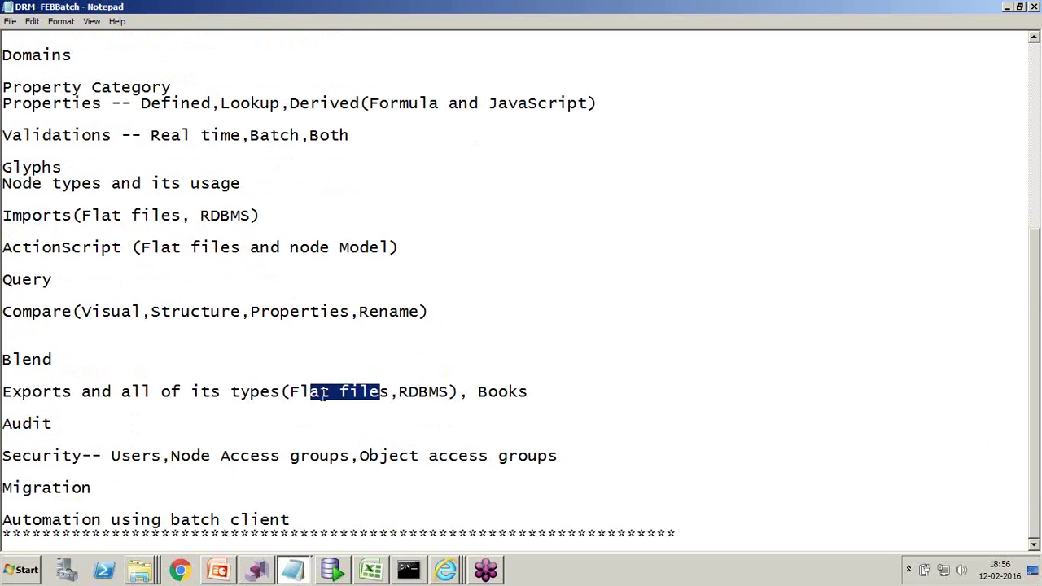
left_click_drag(451, 391, 397, 391)
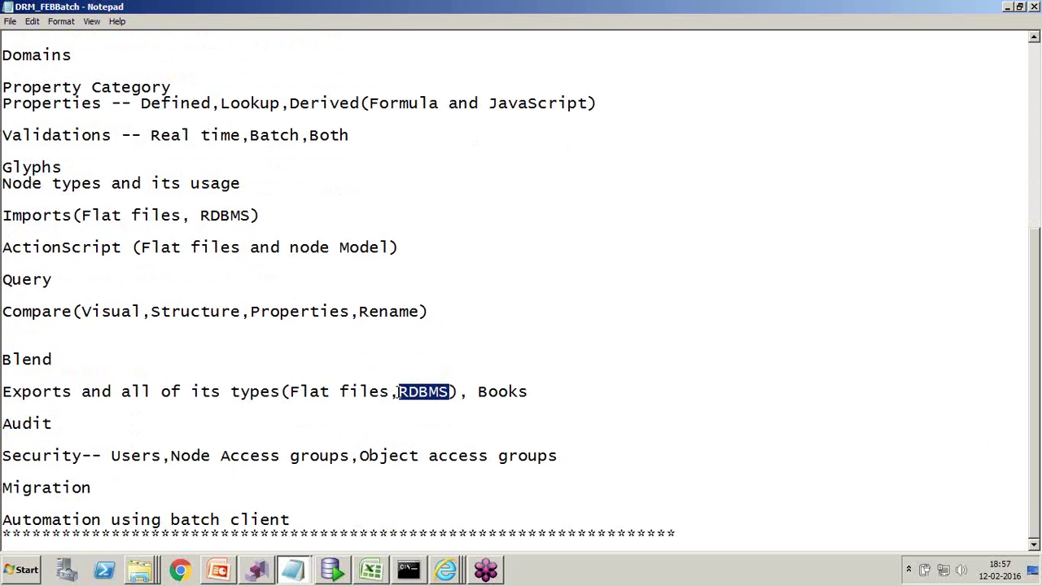
double_click(516, 391)
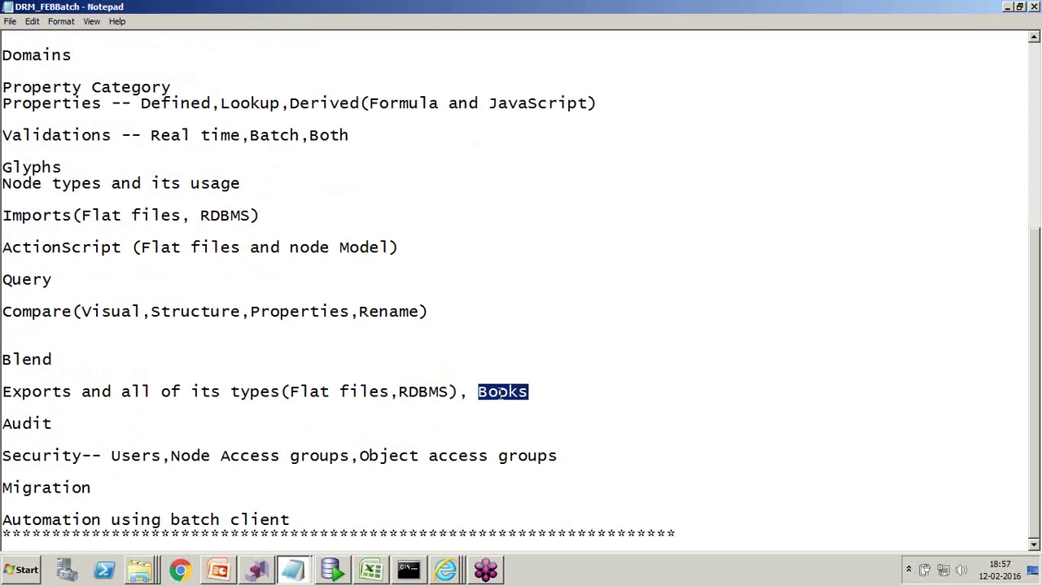
left_click_drag(54, 392, 4, 392)
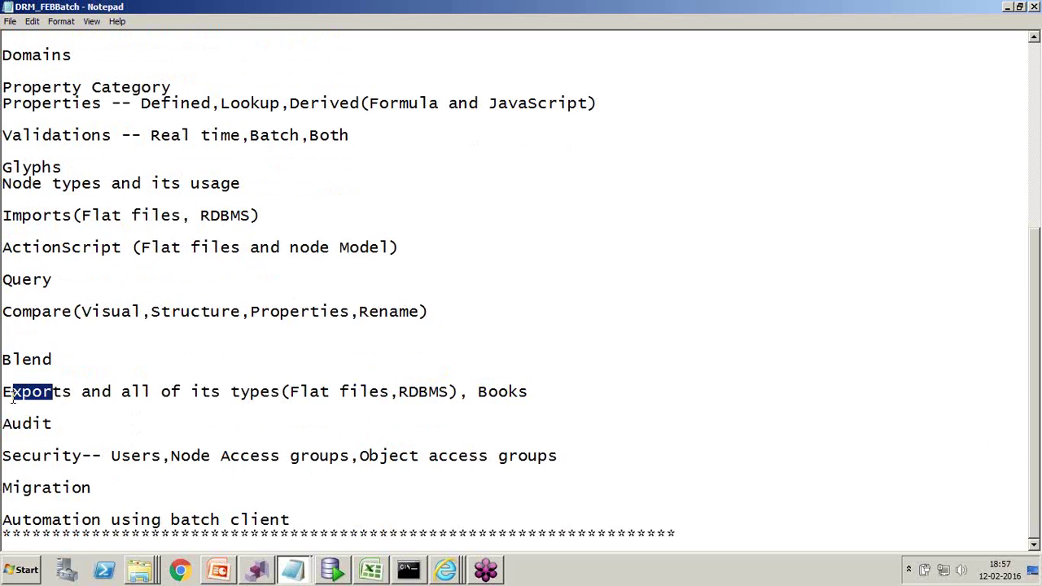
double_click(505, 393)
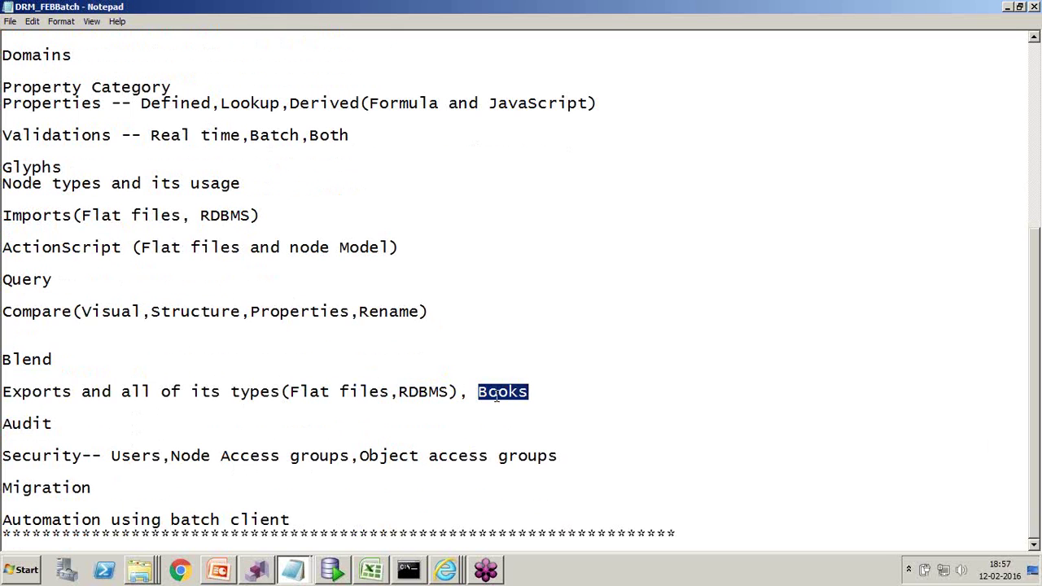
double_click(20, 425)
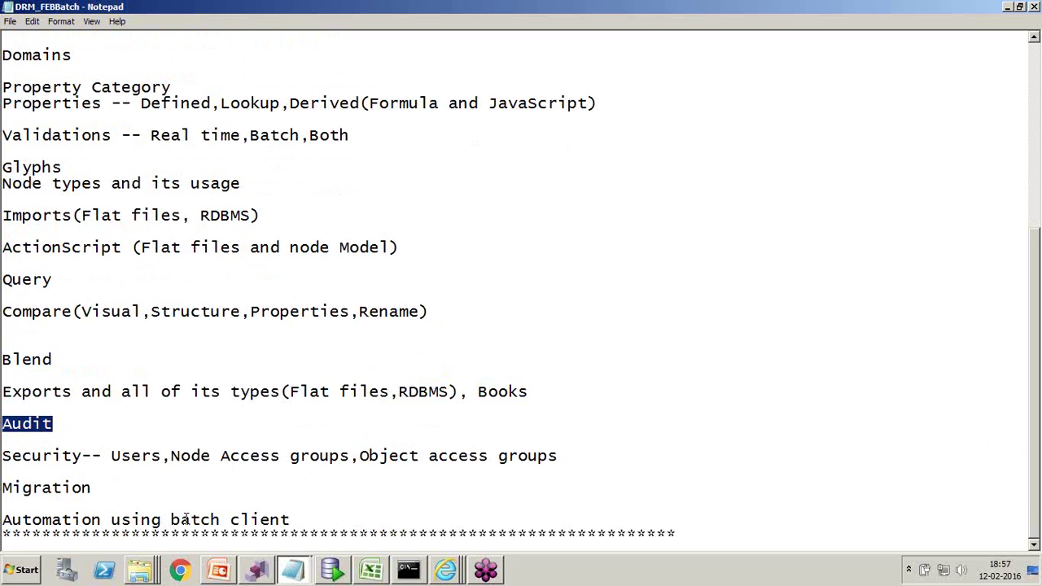
left_click_drag(290, 520, 220, 519)
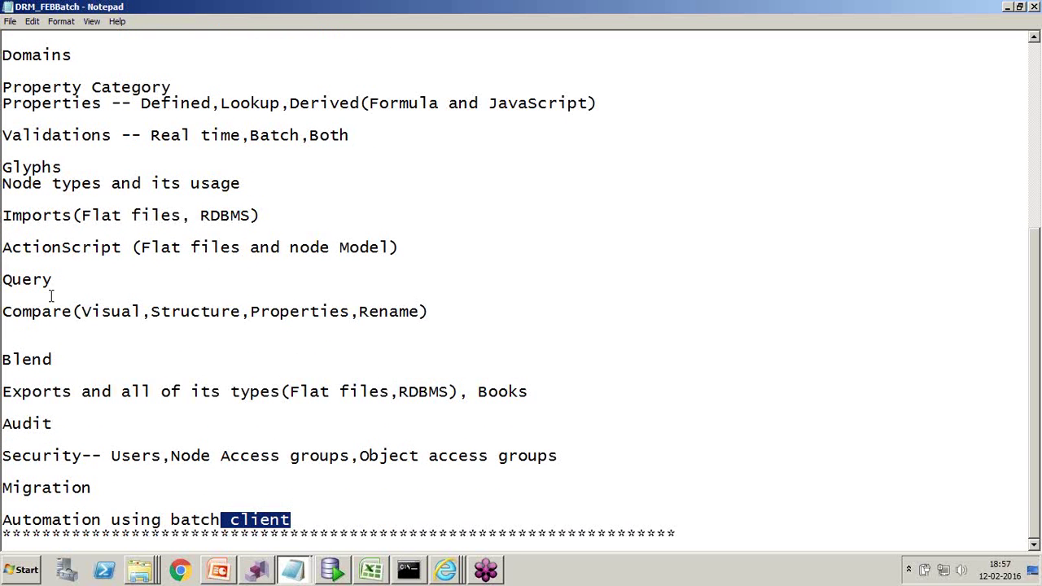
left_click_drag(429, 311, 2, 311)
left_click(3, 248)
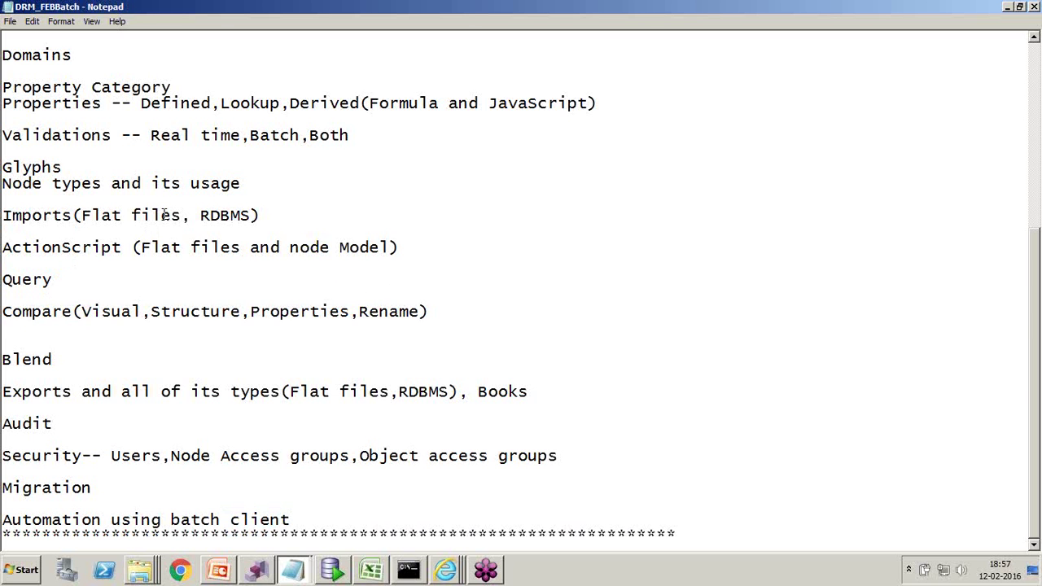
left_click_drag(164, 214, 3, 217)
left_click_drag(212, 392, 3, 395)
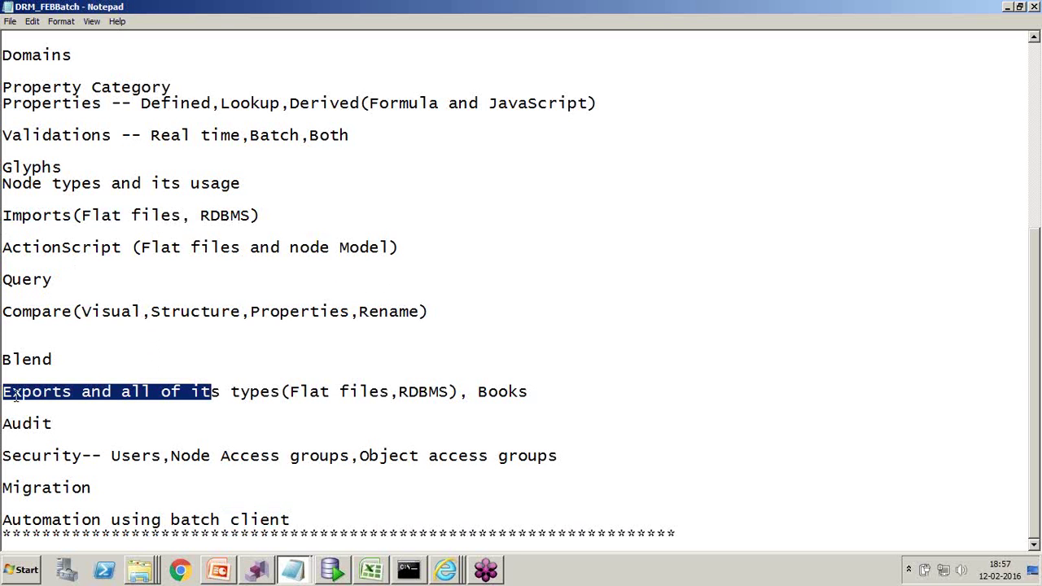
left_click_drag(290, 519, 2, 520)
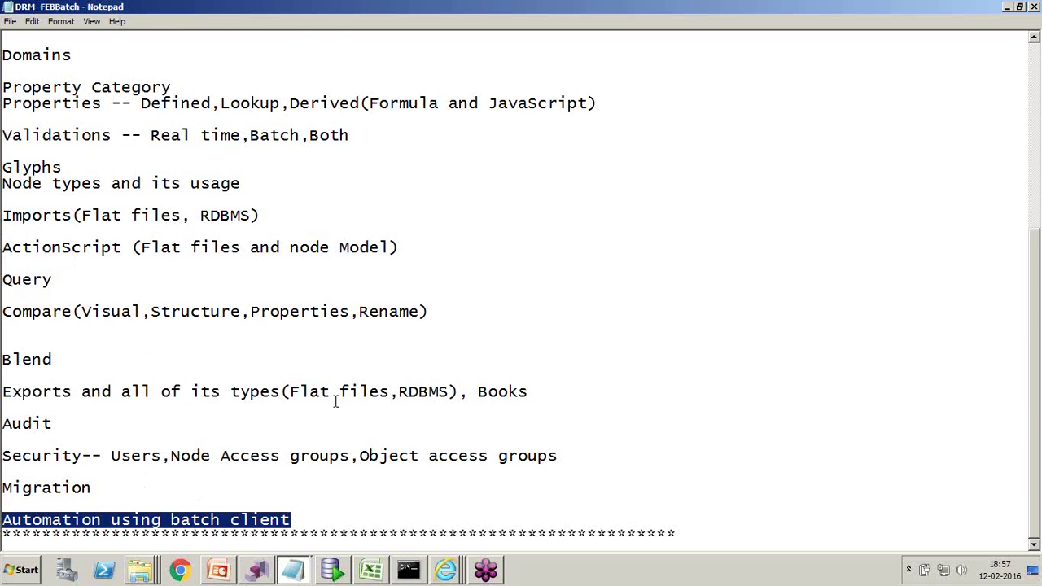
scroll(342, 401, "up", 1)
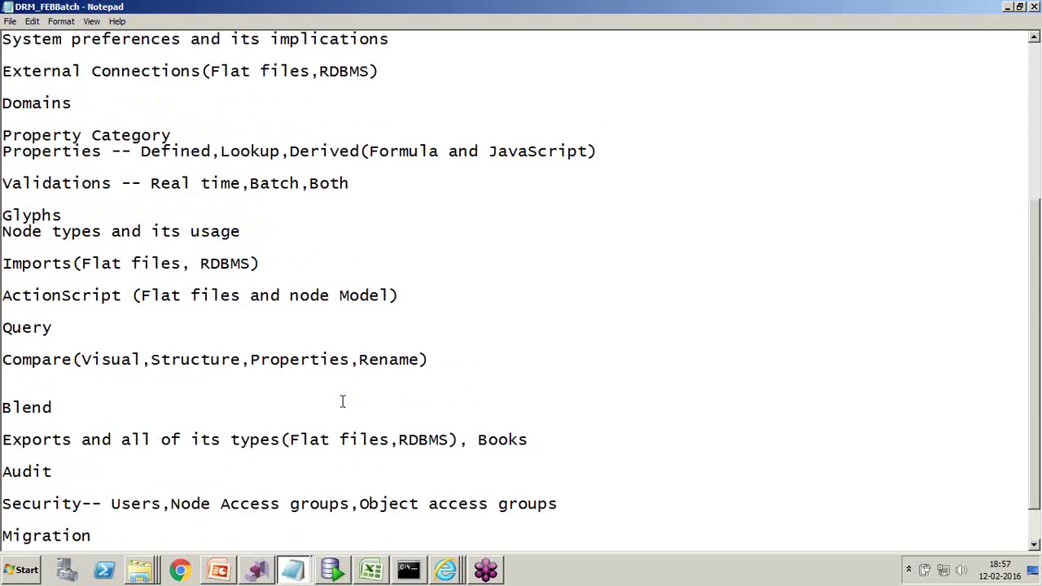
- Scroll DRM_FEBBatch back to the Topics heading and list the open Internet Explorer windows
scroll(342, 401, "up", 1)
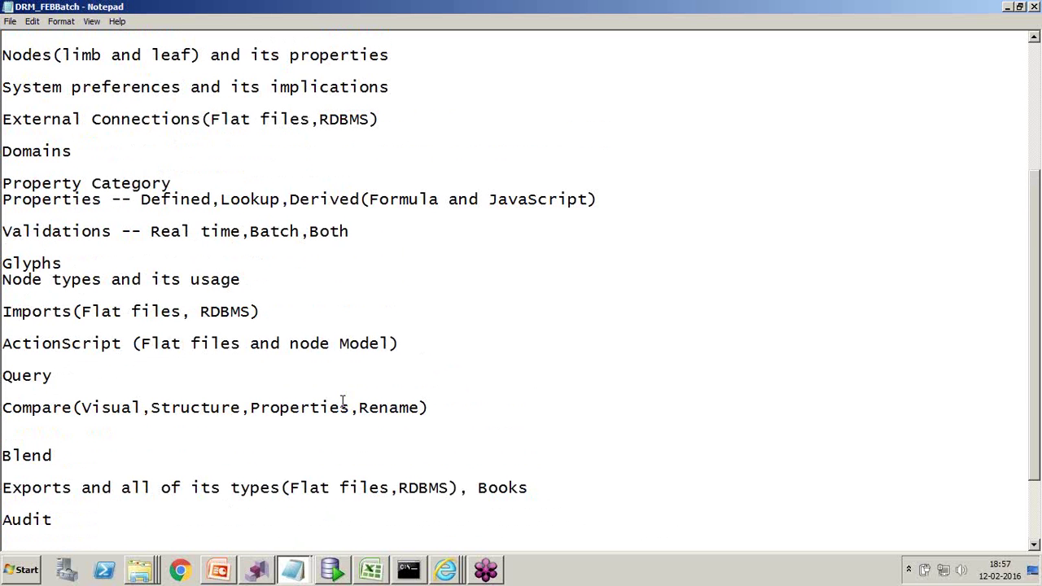
scroll(330, 293, "up", 4)
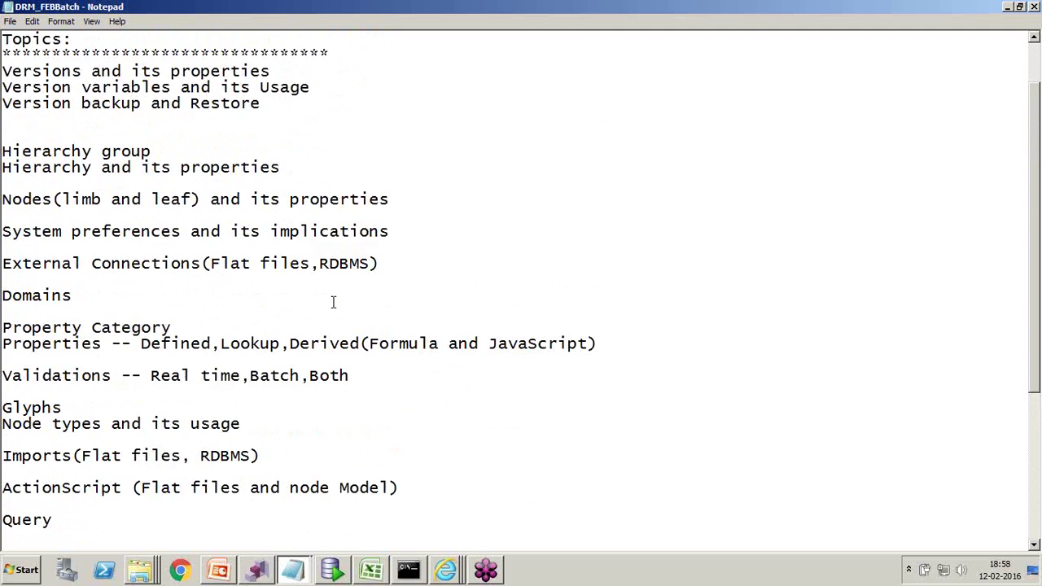
left_click(569, 81)
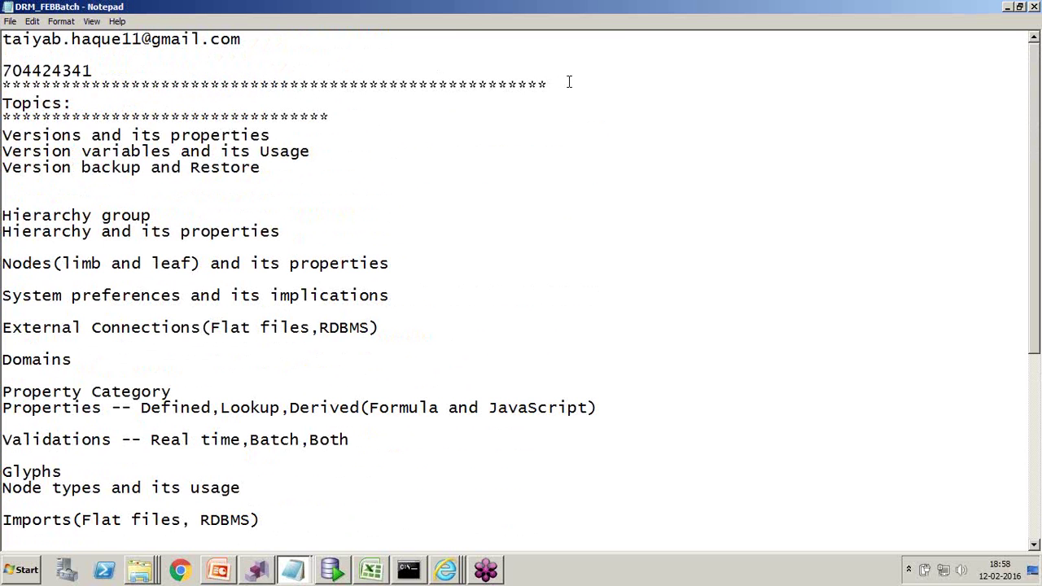
left_click(445, 570)
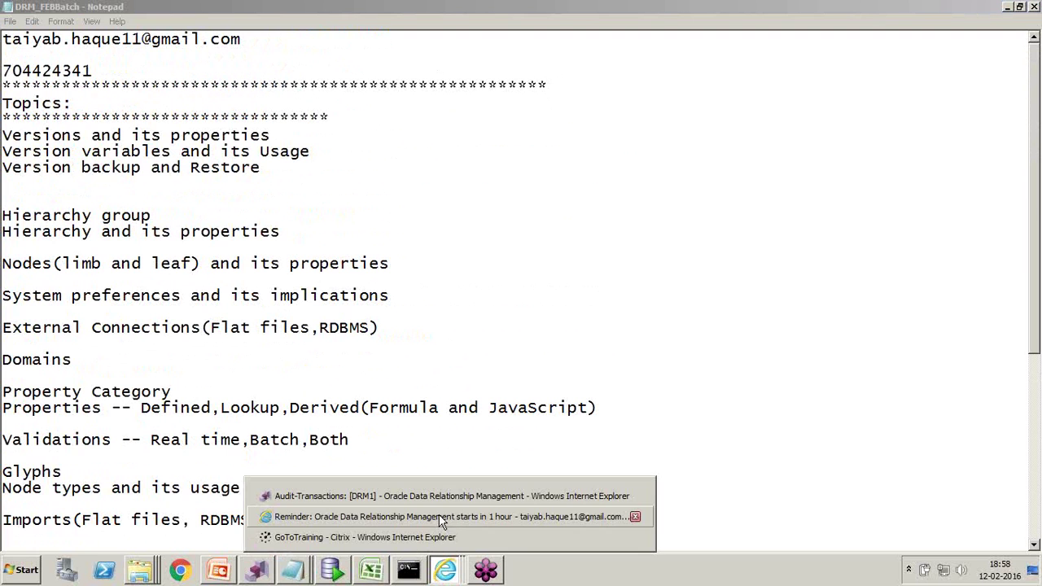
- Bring the DRM Audit-Transactions window forward, open Administer and collapse Property Definitions
left_click(439, 497)
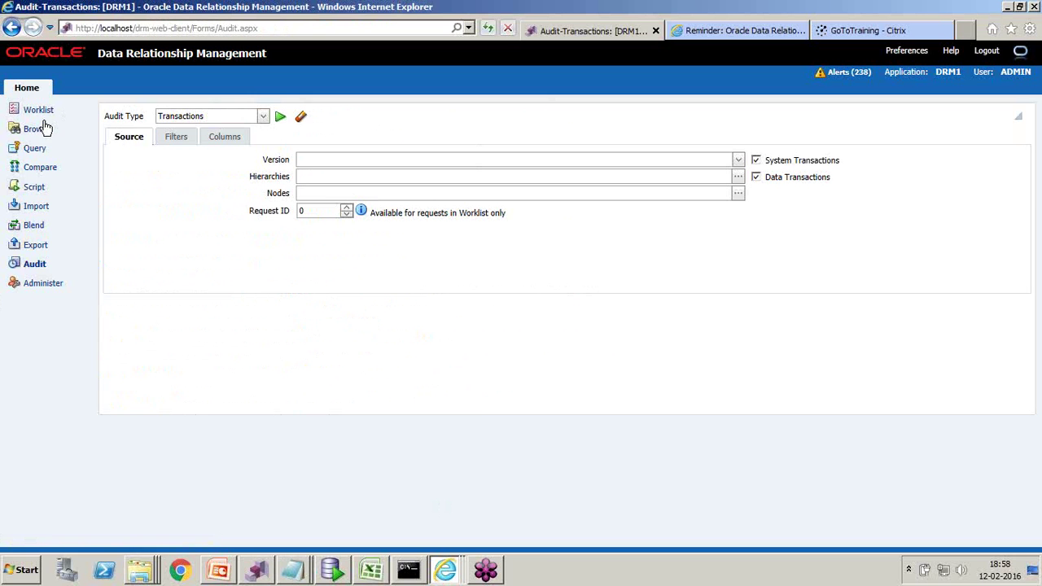
left_click(45, 285)
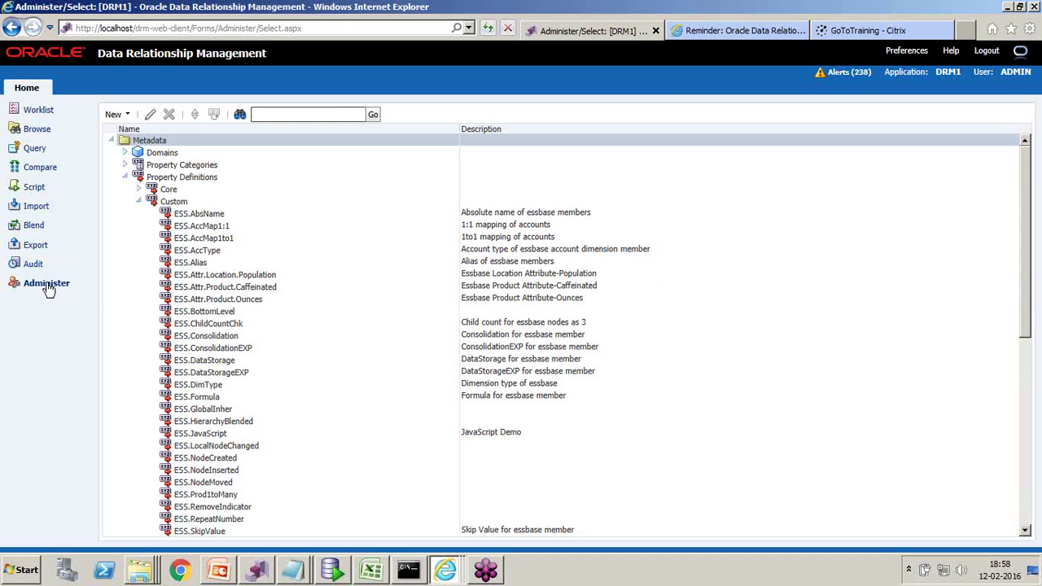
left_click(126, 178)
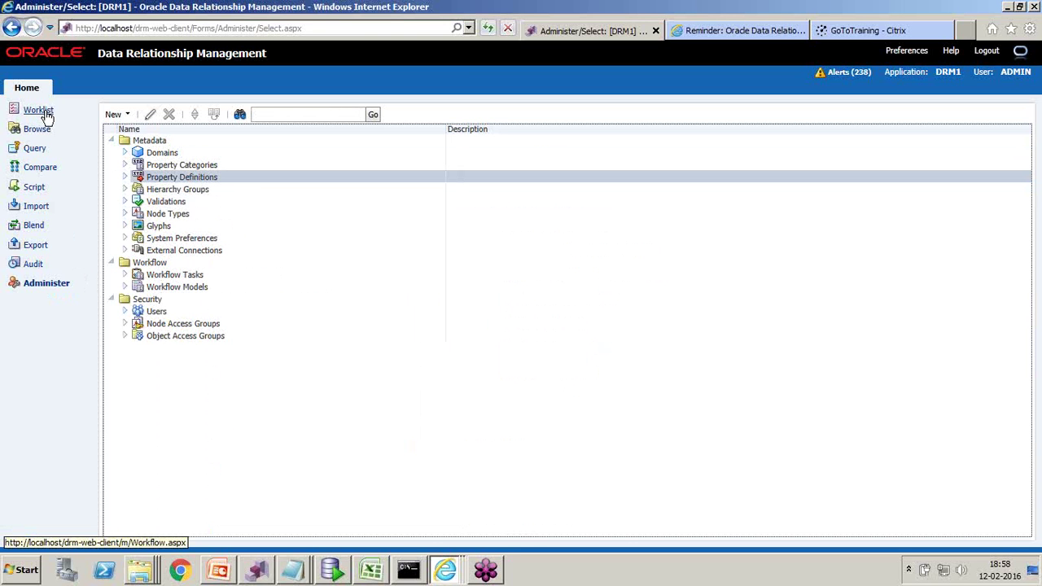
mouse_move(296, 572)
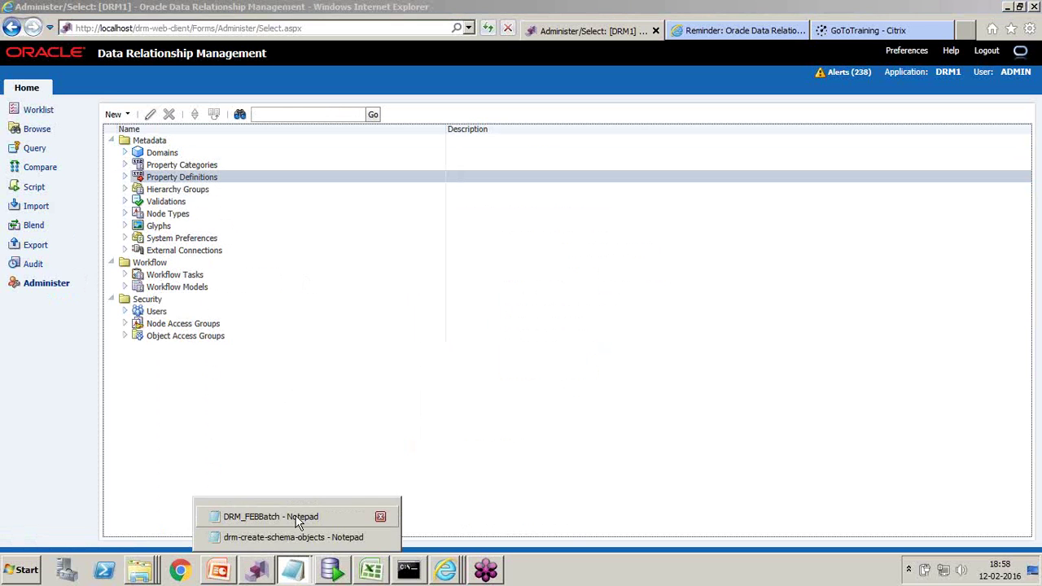
left_click(297, 516)
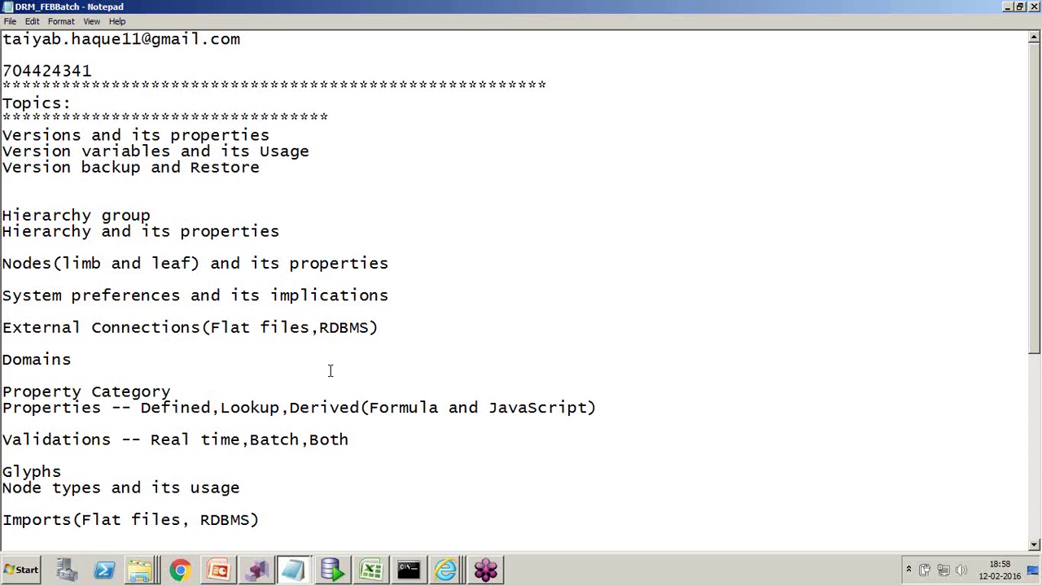
- Scroll the DRM_FEBBatch topics list down to 'Automation using batch client'
scroll(331, 371, "down", 4)
scroll(331, 372, "down", 3)
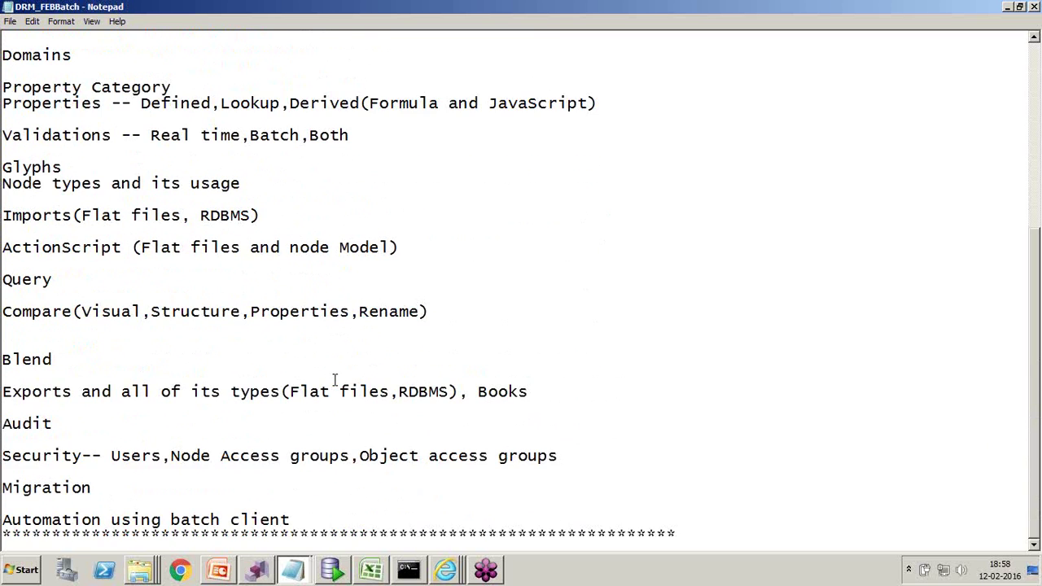
scroll(334, 380, "up", 1)
scroll(334, 380, "down", 1)
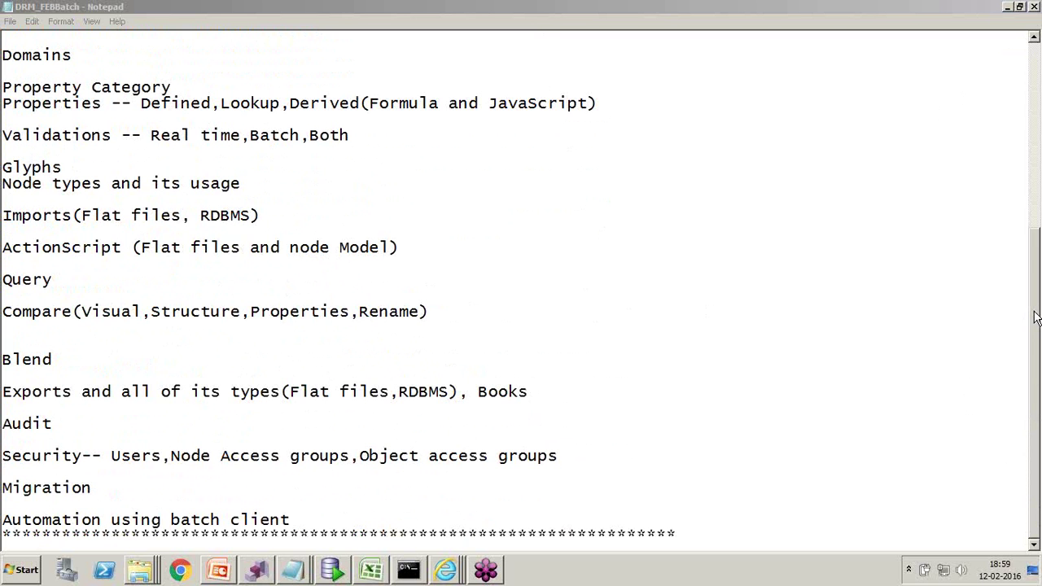
left_click(368, 572)
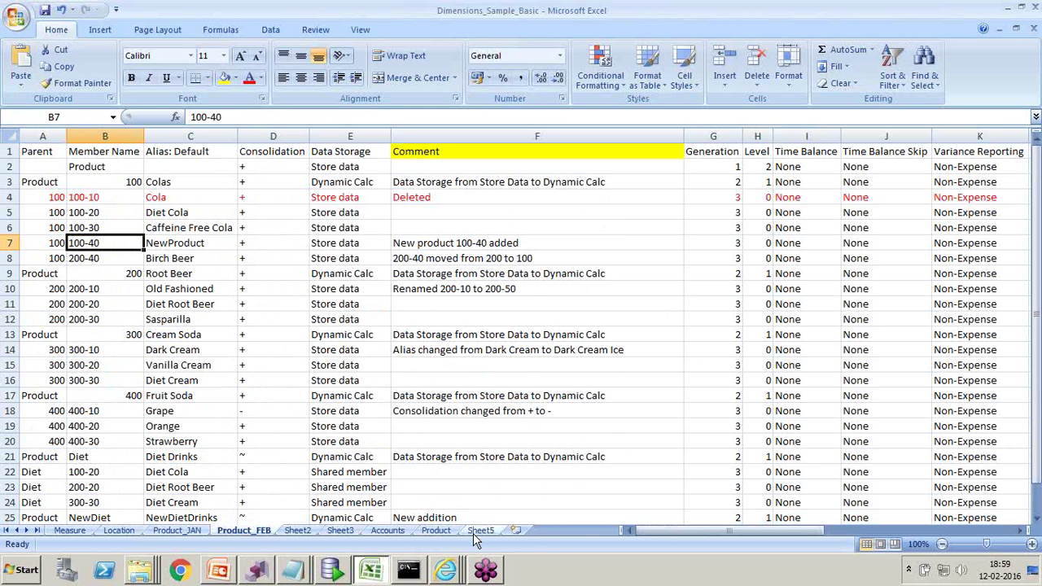
- On Sheet5, highlight the Essbase, Planning and HFM cells C82:C84, then deselect
left_click(474, 530)
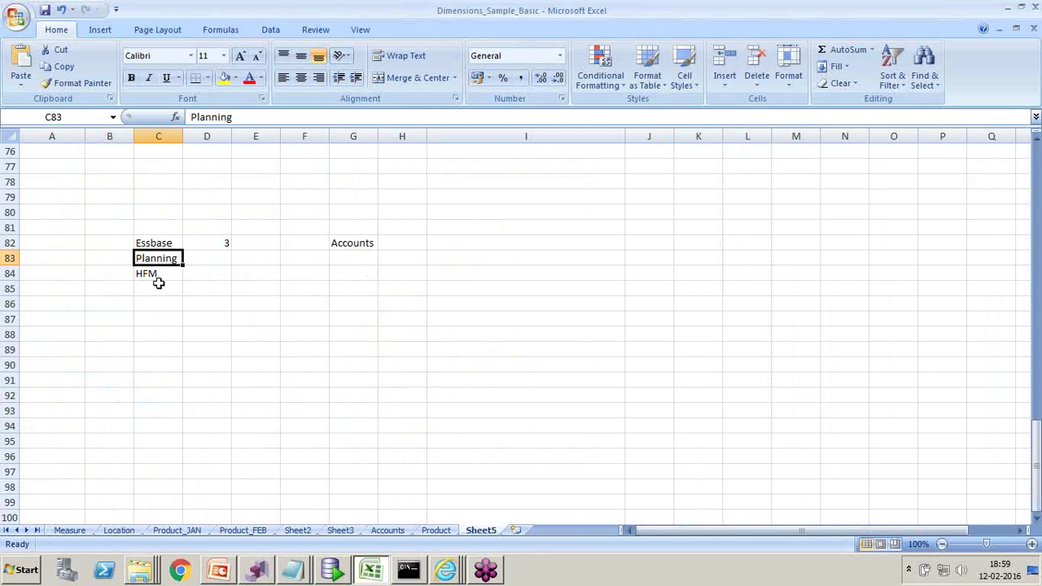
left_click(168, 306)
left_click(151, 243)
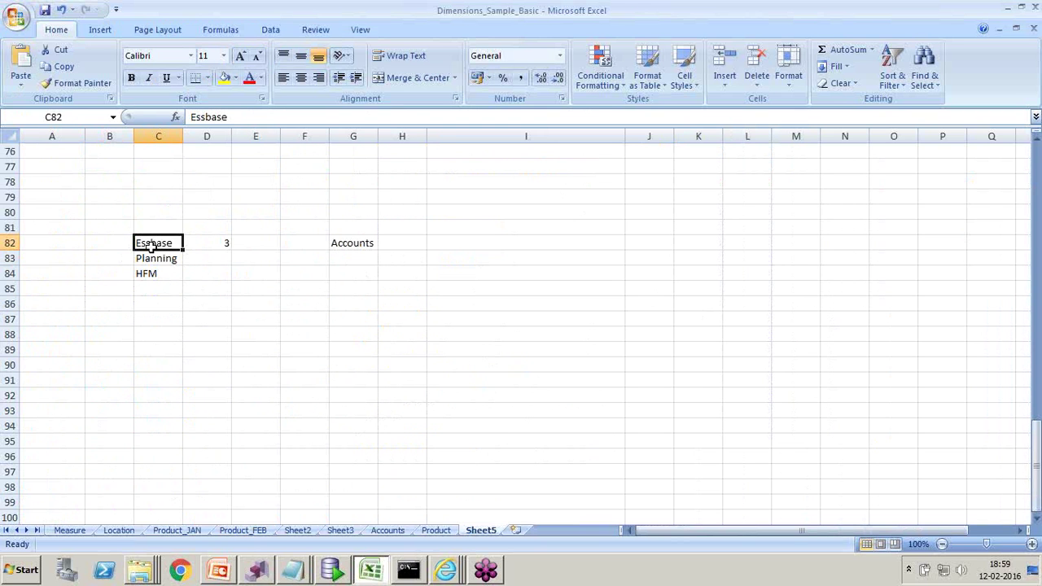
left_click_drag(152, 244, 149, 281)
left_click(168, 351)
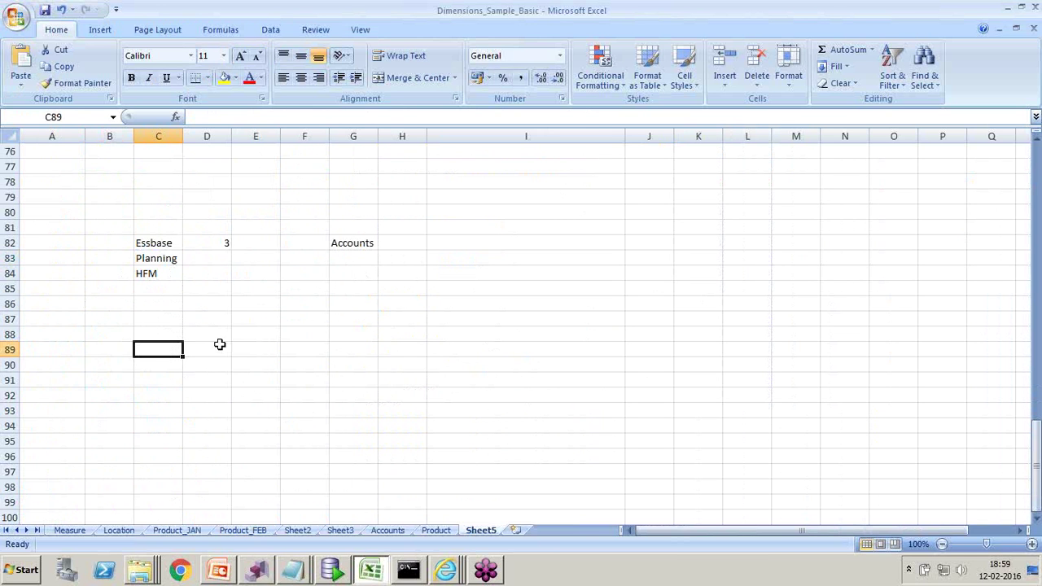
- On the Measure sheet, select the Time Balance column I and Time Balance Skip column J
left_click(87, 530)
left_click(660, 135)
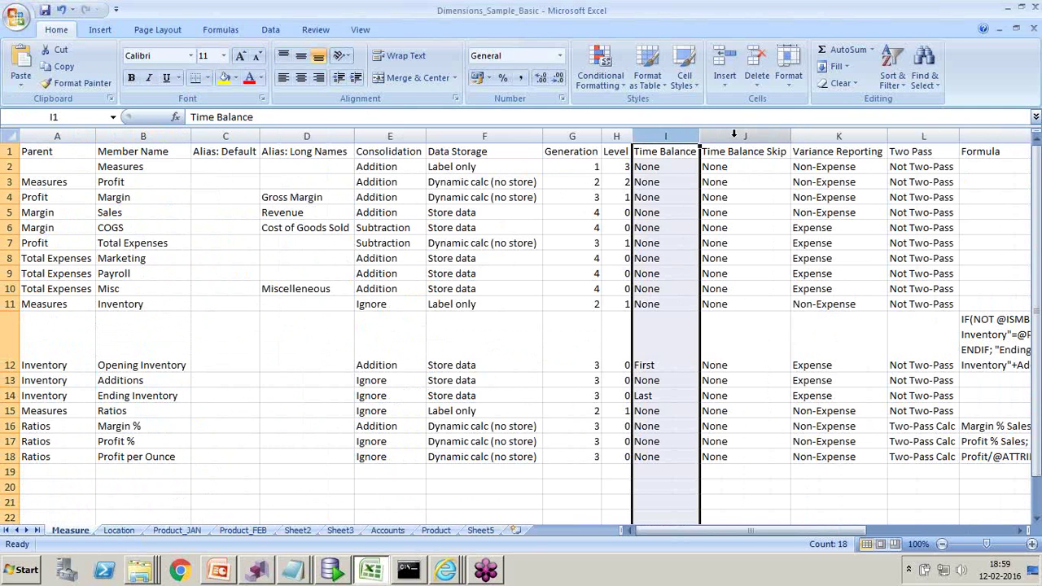
left_click(734, 134)
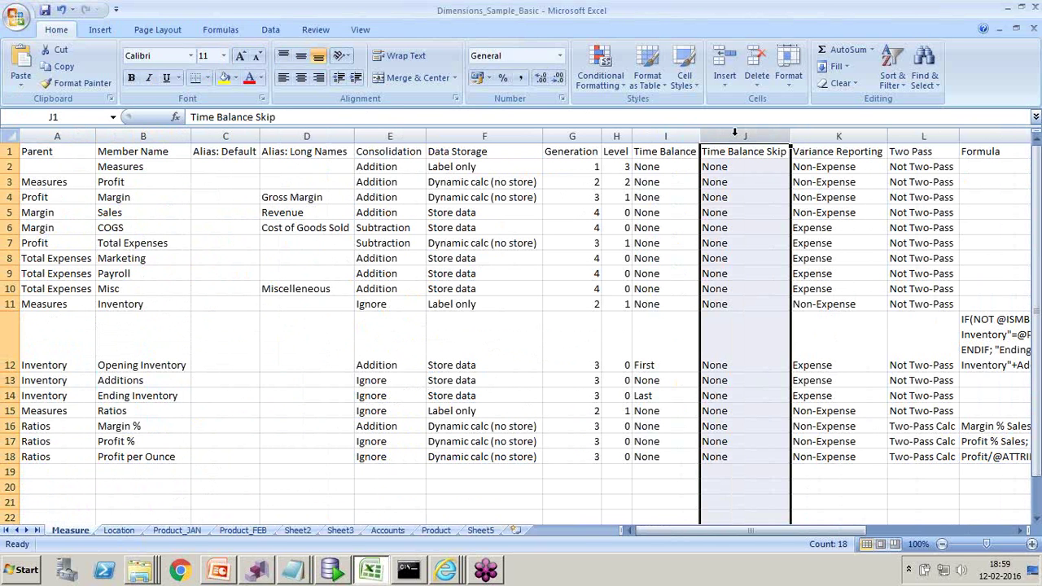
left_click(294, 570)
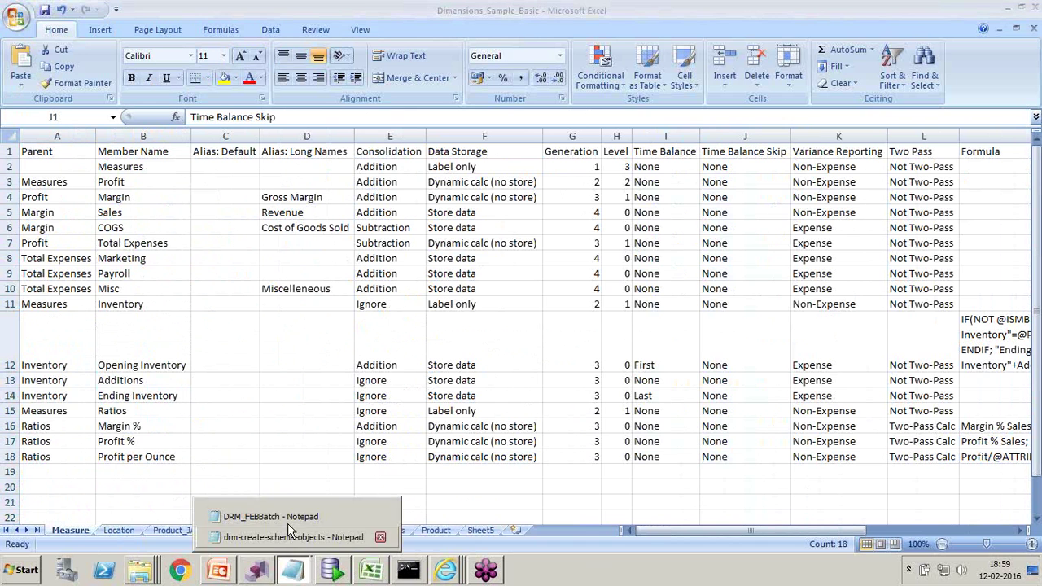
- In the drm-create-schema-objects script, select the RM_VALIDATION_PROP_HIERARCHY table definition
left_click(293, 539)
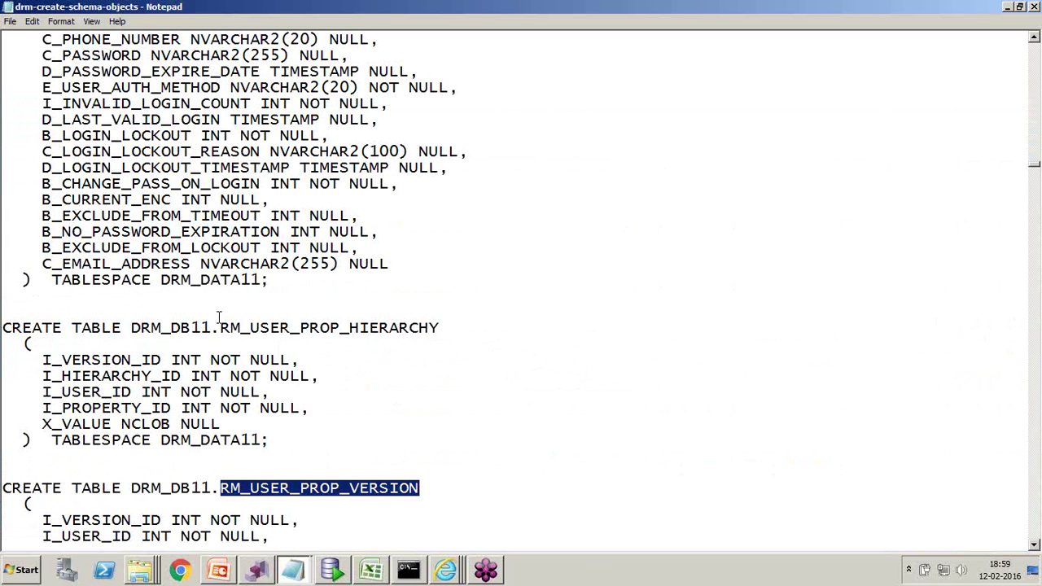
left_click_drag(220, 328, 320, 327)
scroll(251, 231, "up", 1)
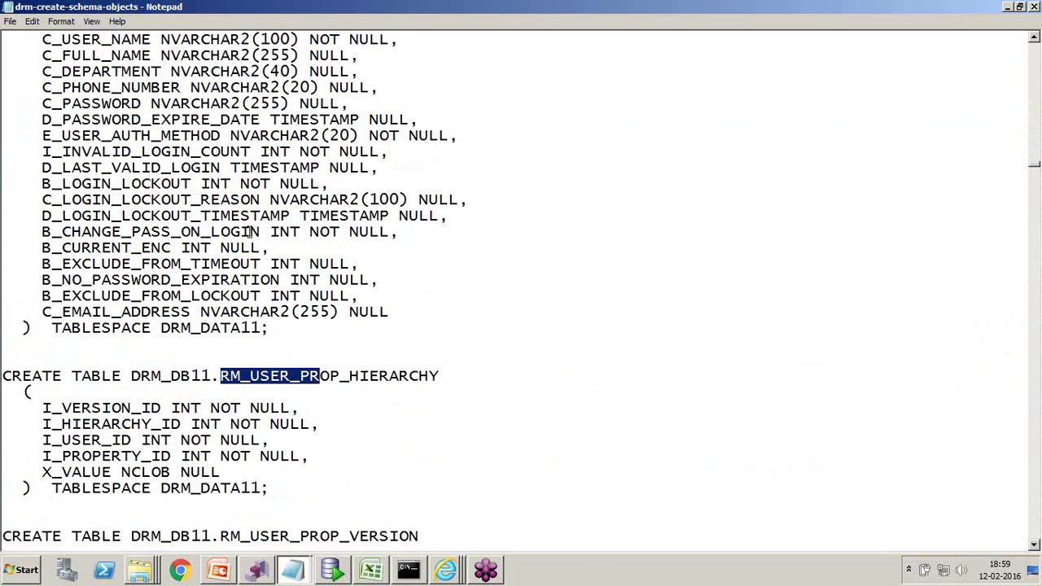
scroll(251, 231, "up", 2)
left_click_drag(220, 87, 290, 87)
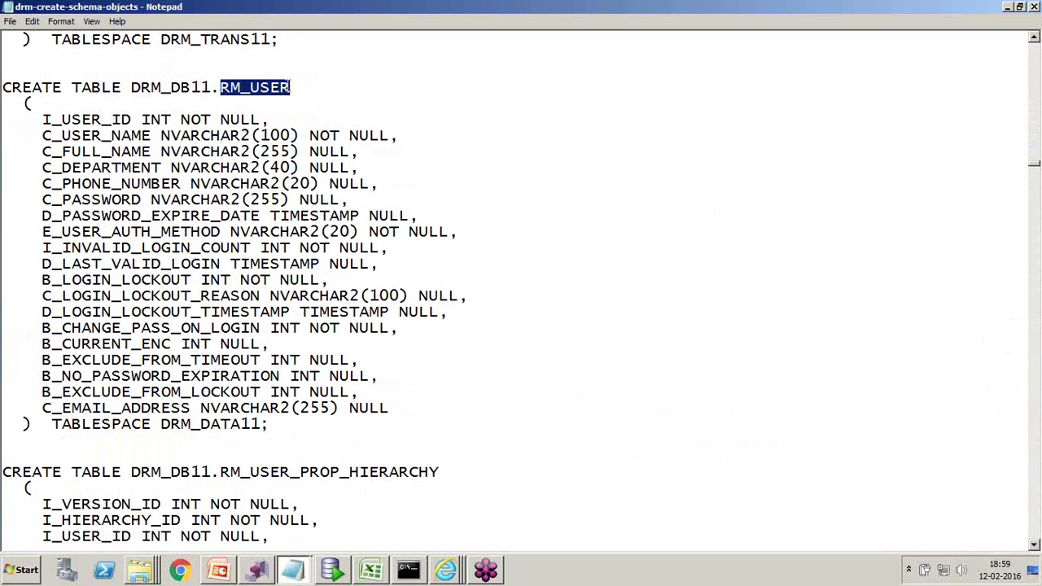
scroll(163, 348, "down", 15)
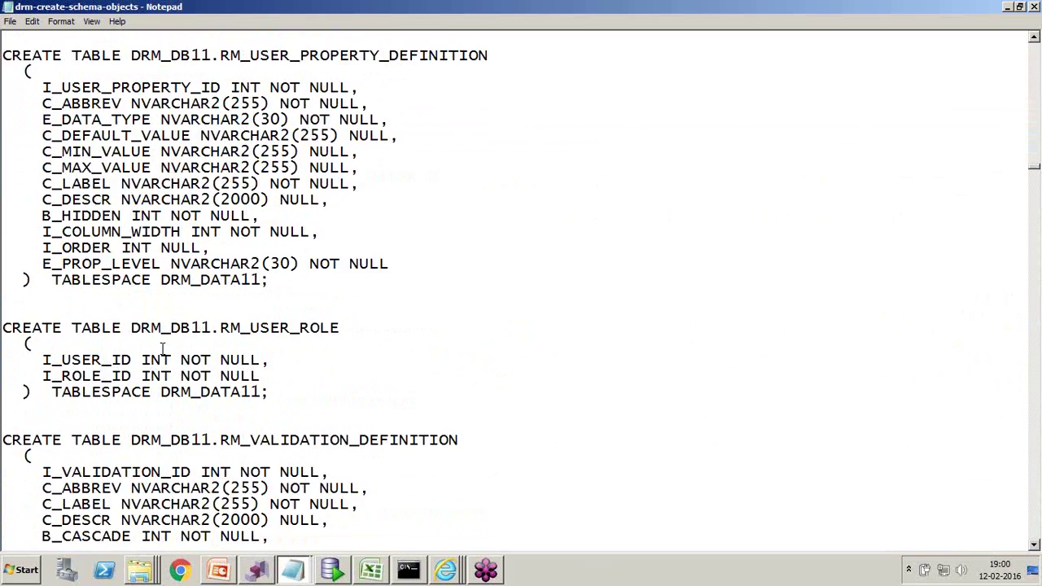
scroll(163, 348, "down", 20)
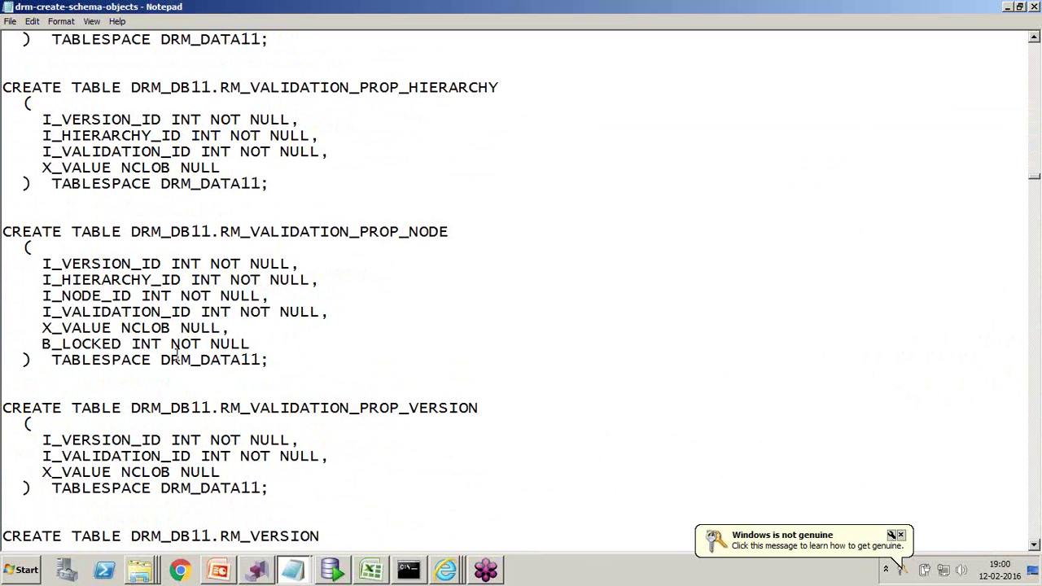
left_click_drag(8, 87, 181, 138)
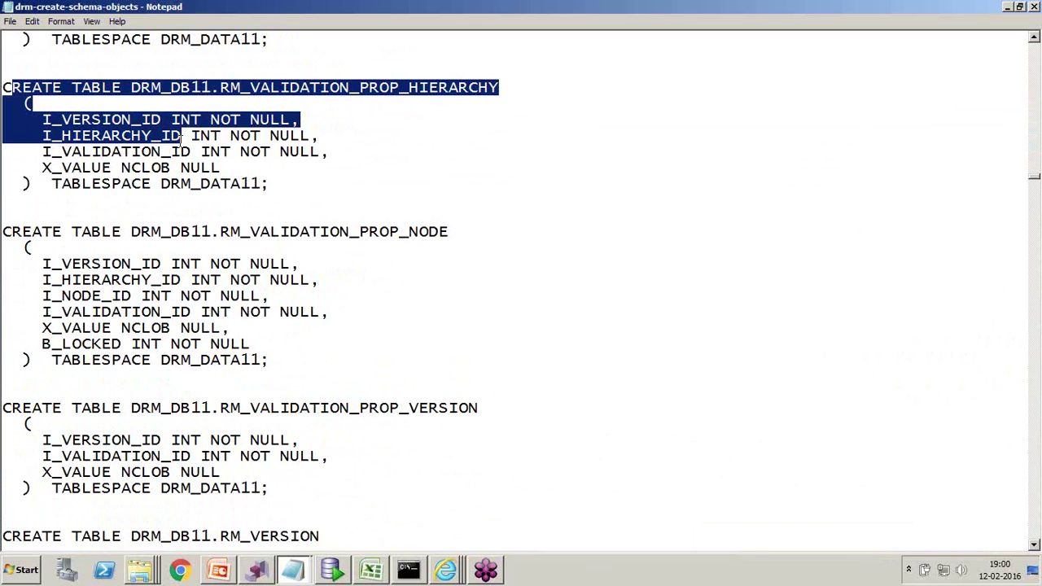